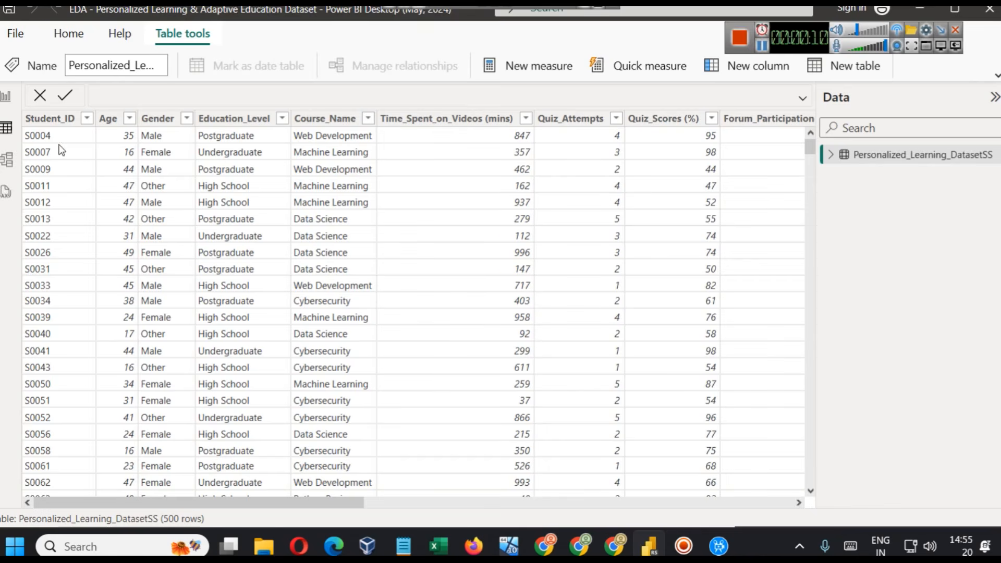
- Examine the Age and Gender columns in the dataset table and return to the Student Performance Dashboard page
left_click(120, 119)
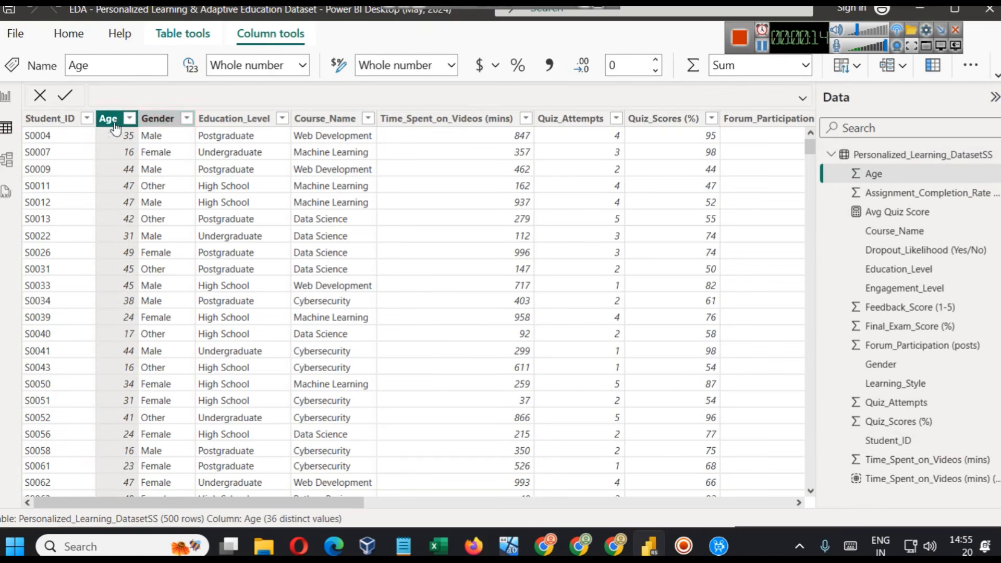
left_click(155, 118)
left_click(6, 96)
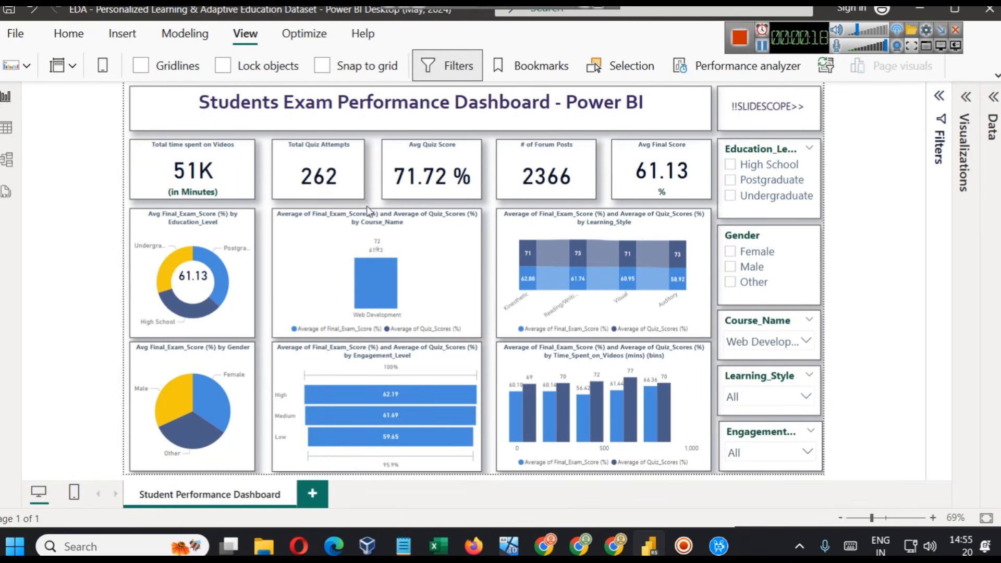
- Try the High School education level on the dashboard, clear it, and filter by Female gender
left_click(766, 171)
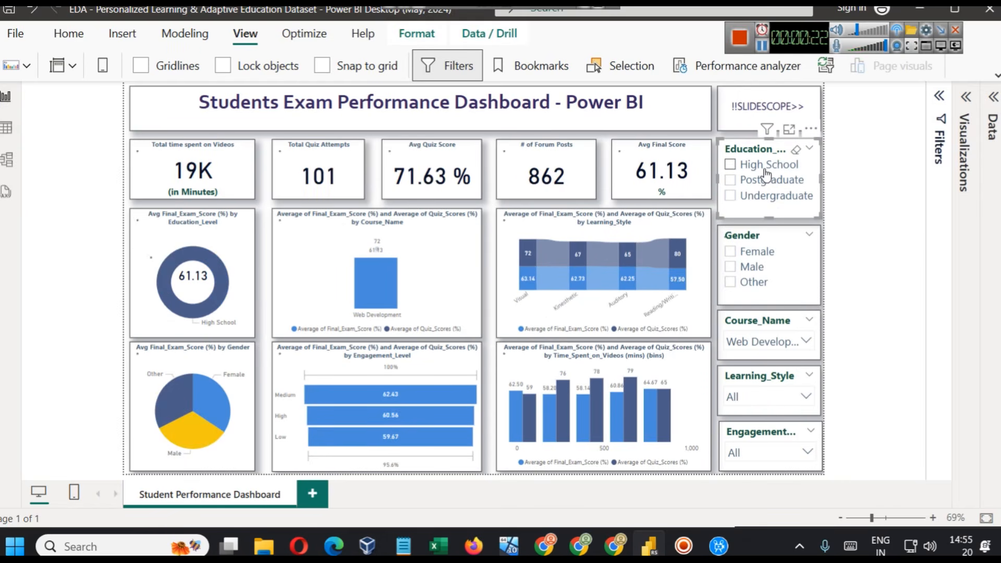
left_click(756, 250)
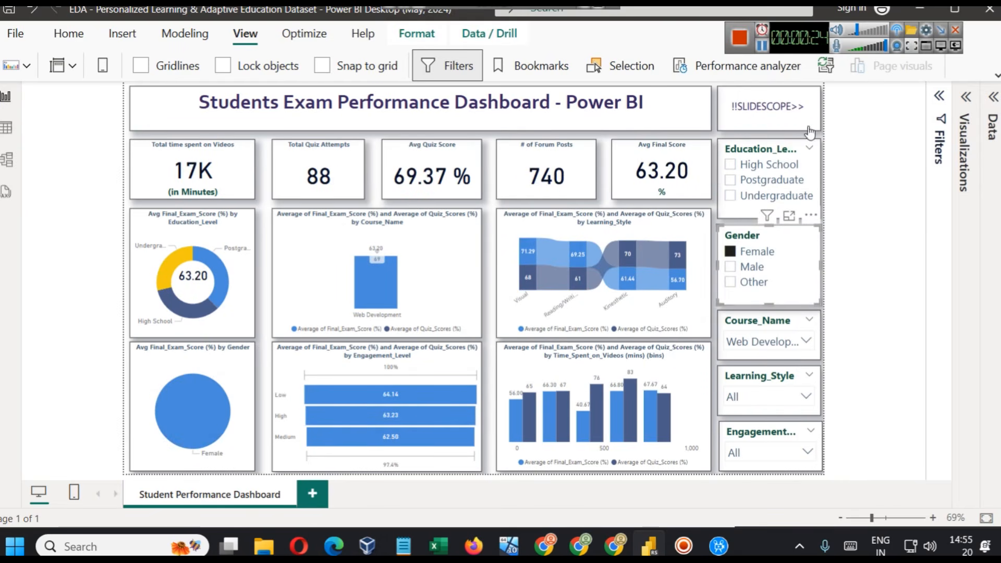
- Try Python Basics and Data Science in the Course_Name slicer and reset it to show all courses
left_click(759, 342)
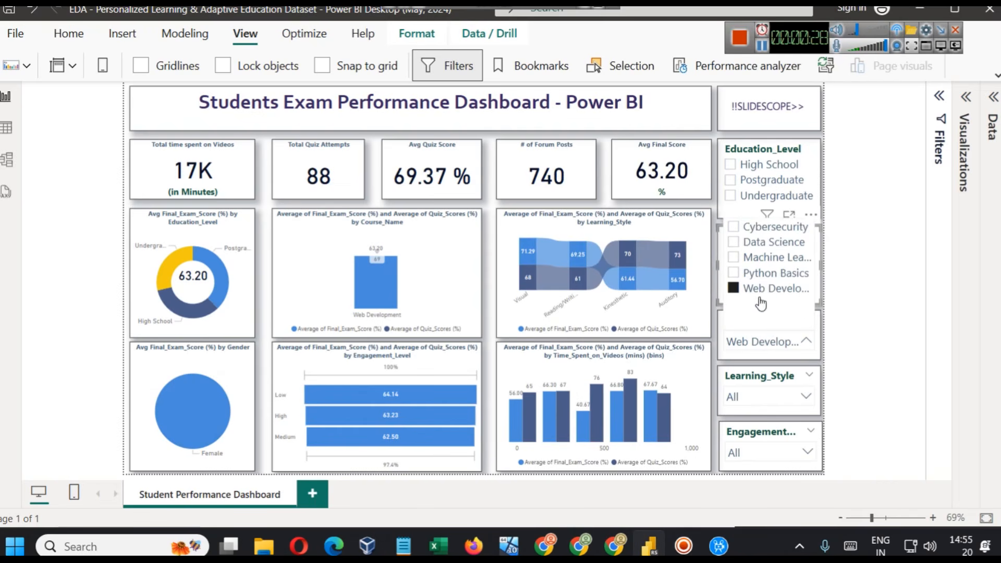
left_click(767, 272)
left_click(765, 243)
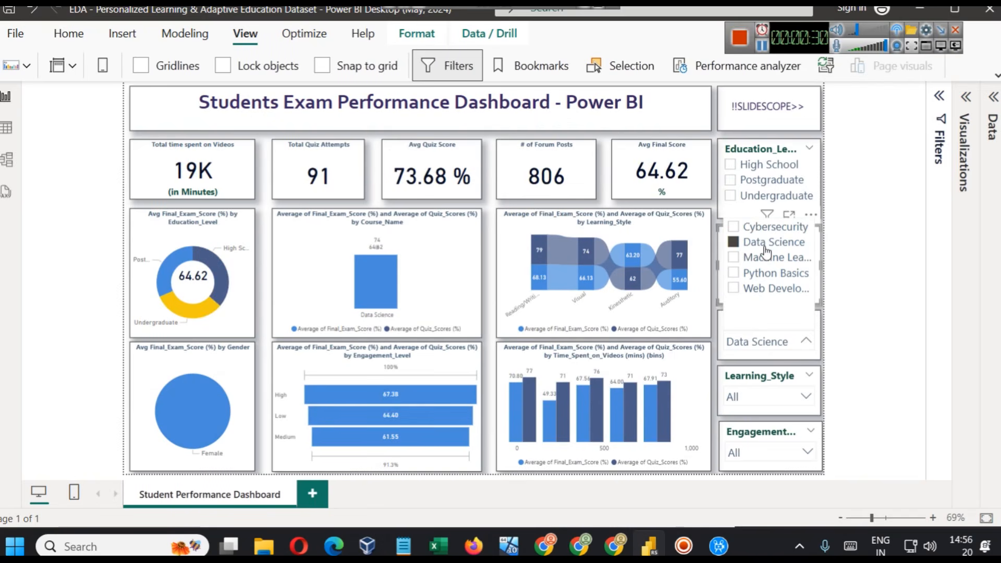
left_click(765, 243)
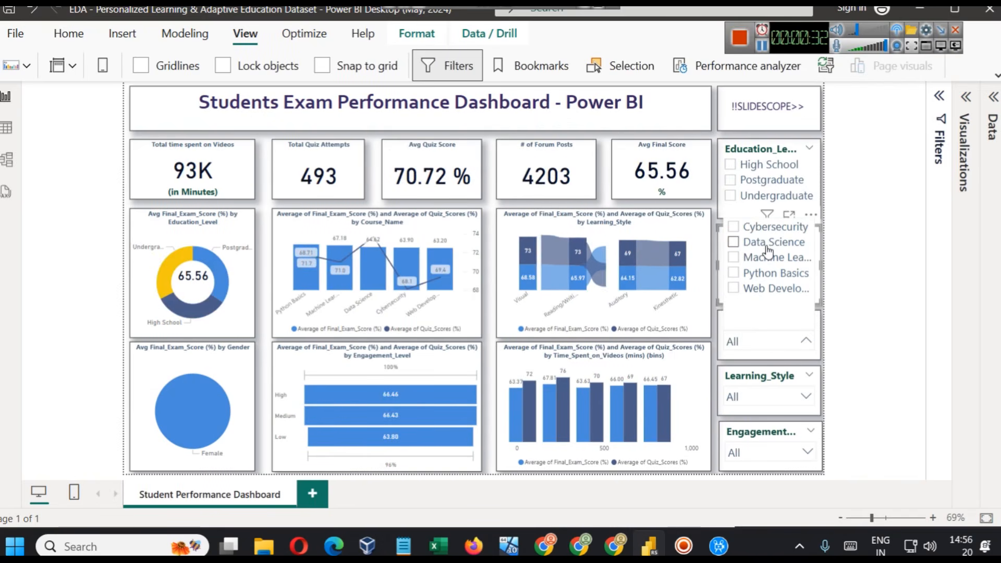
left_click(839, 321)
- View the dashboard for Auditory, Kinesthetic, Reading/Writing and Visual learning styles in turn, and clear the Learning_Style slicer
left_click(773, 395)
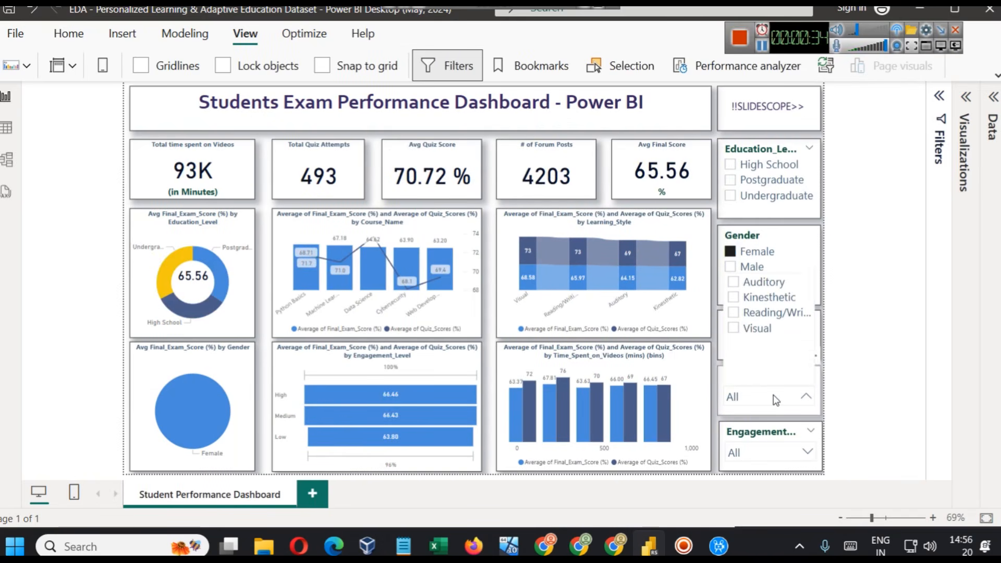
left_click(766, 284)
left_click(770, 298)
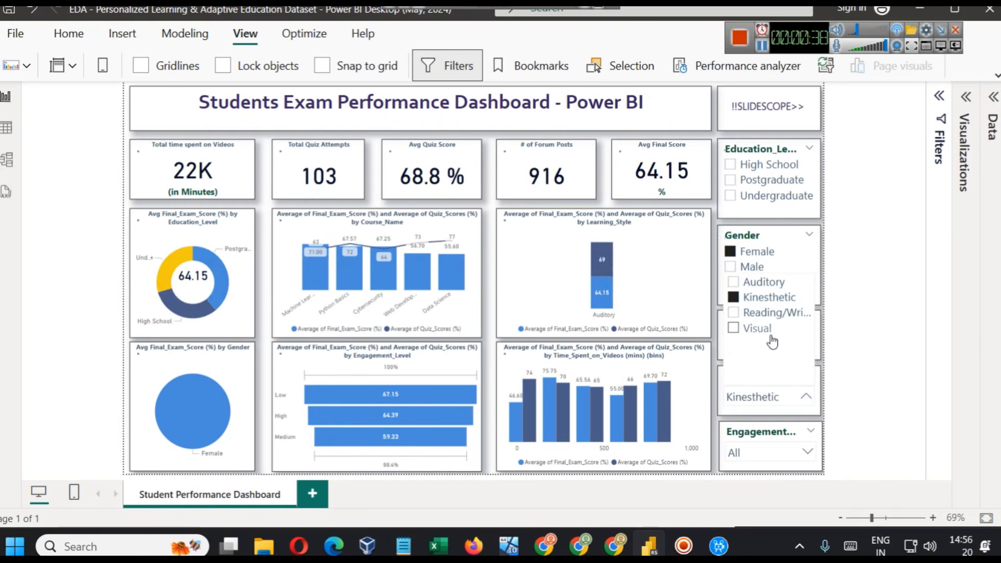
left_click(768, 313)
left_click(761, 329)
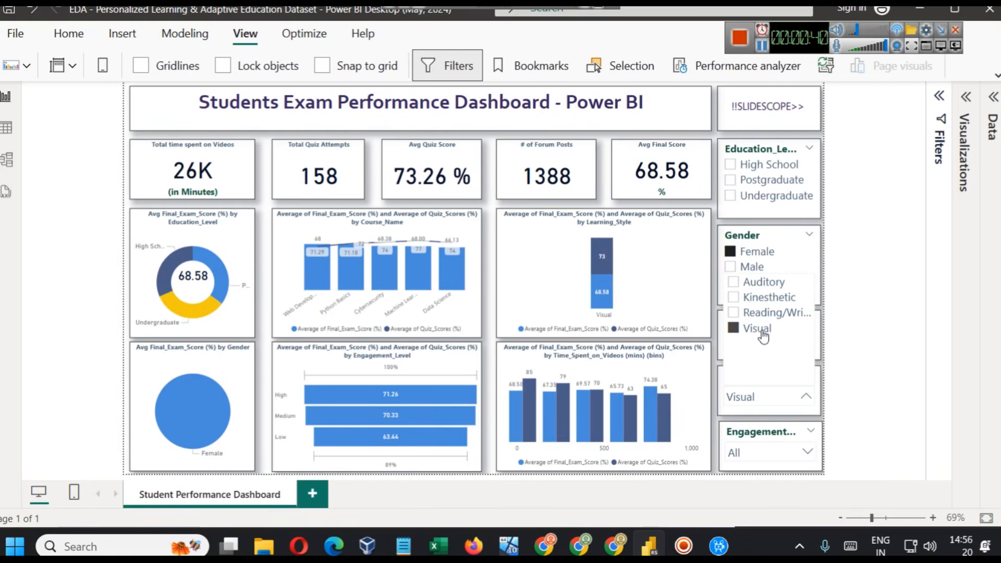
left_click(768, 334)
left_click(885, 378)
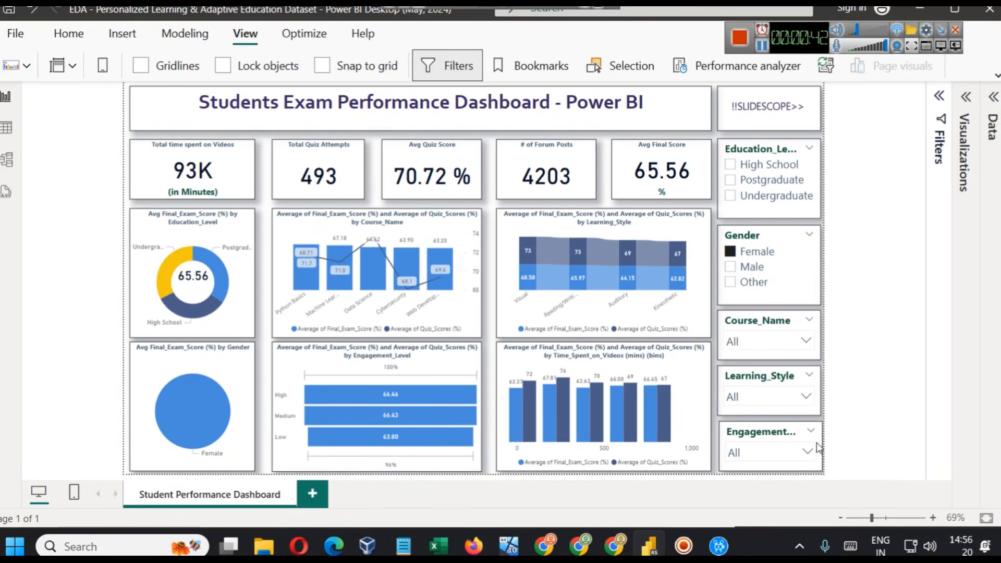
- View the dashboard for High engagement level and clear the engagement slicer
left_click(763, 446)
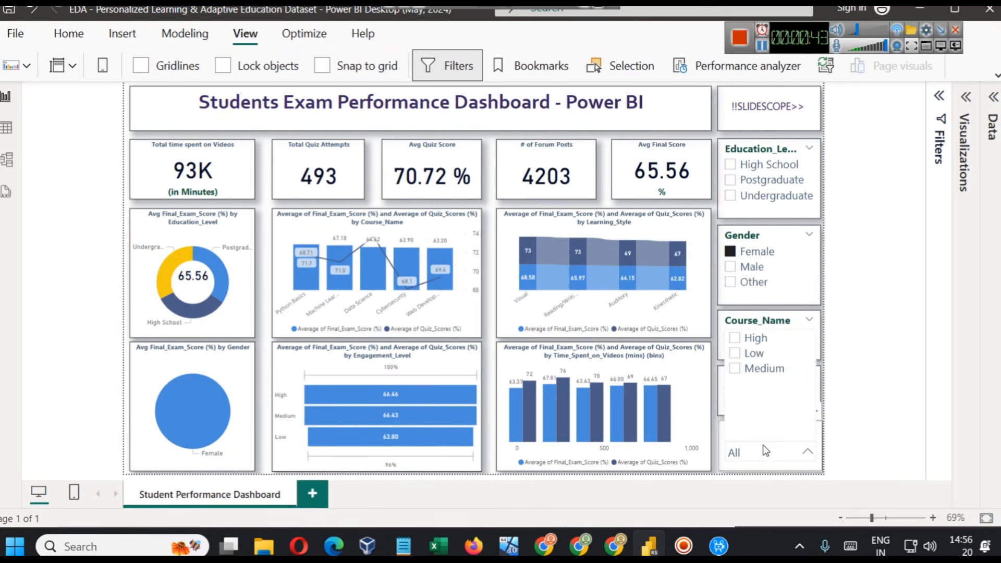
left_click(748, 344)
left_click(748, 345)
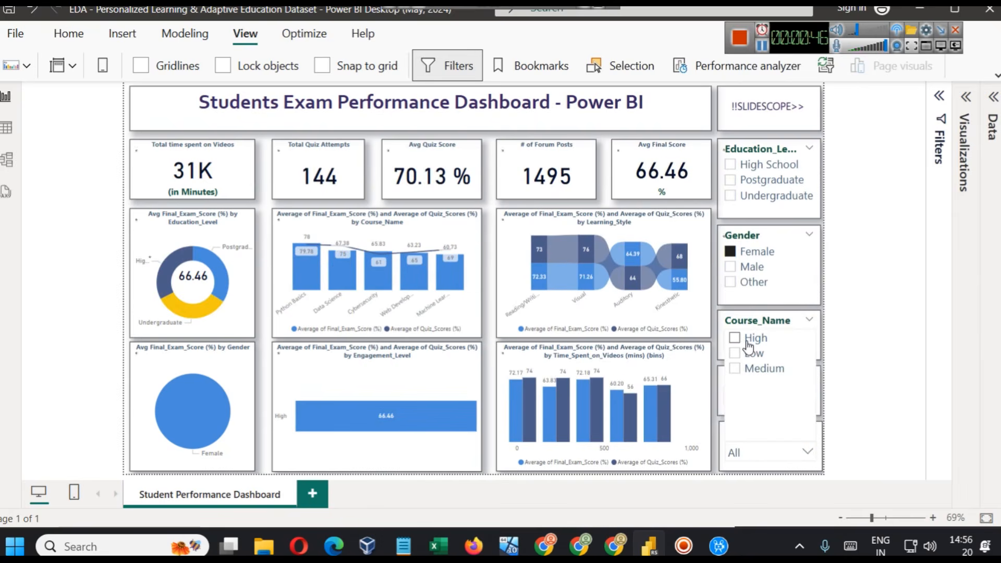
left_click(872, 240)
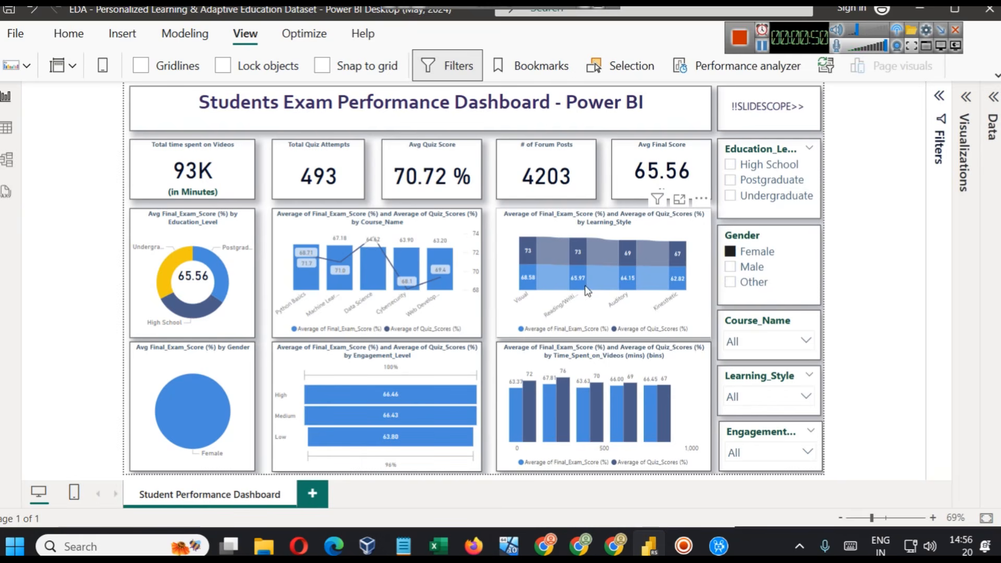
- Examine the Education_Level and Course_Name columns in the dataset table, including the course names listed as filter values
left_click(7, 127)
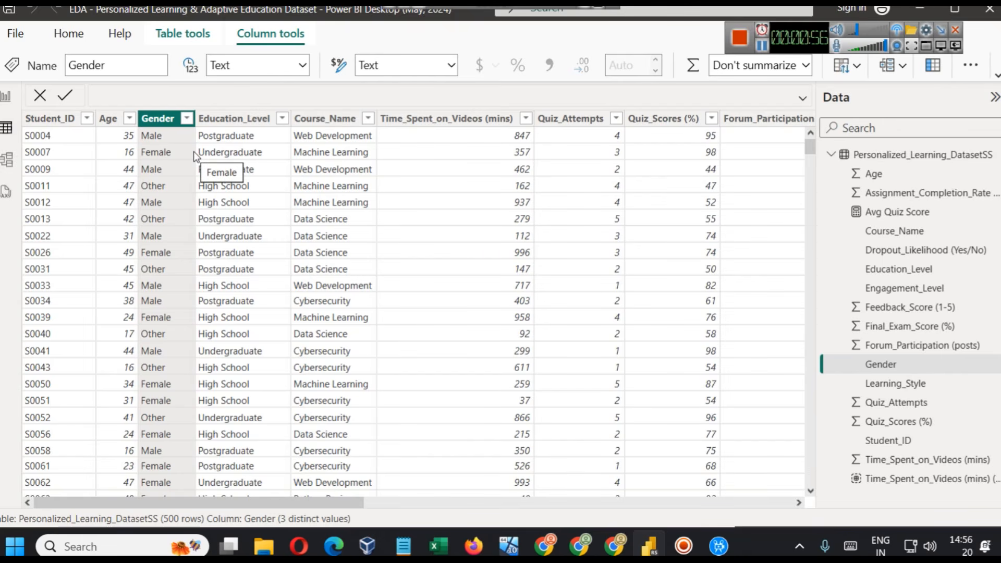
left_click(246, 119)
left_click(339, 122)
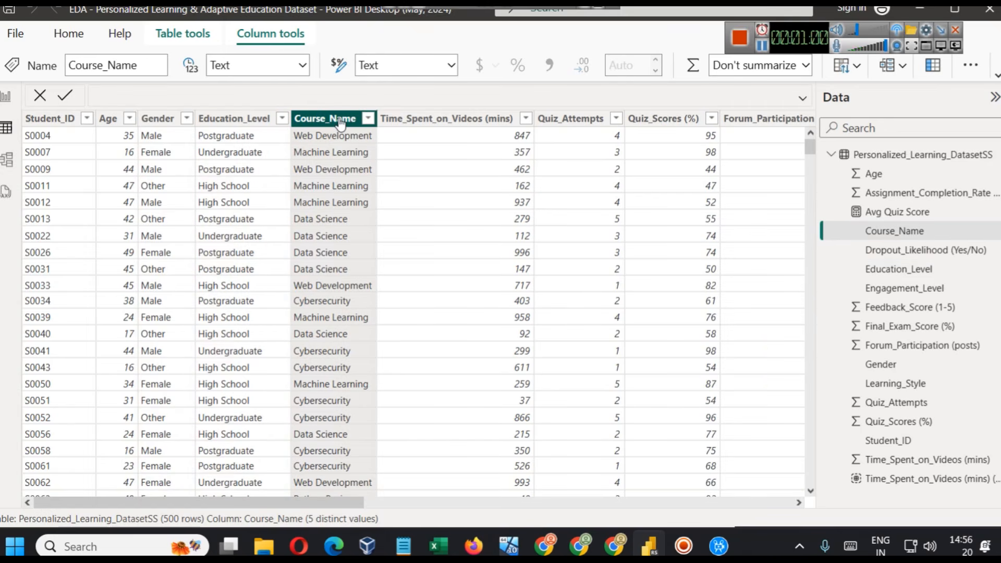
left_click(368, 119)
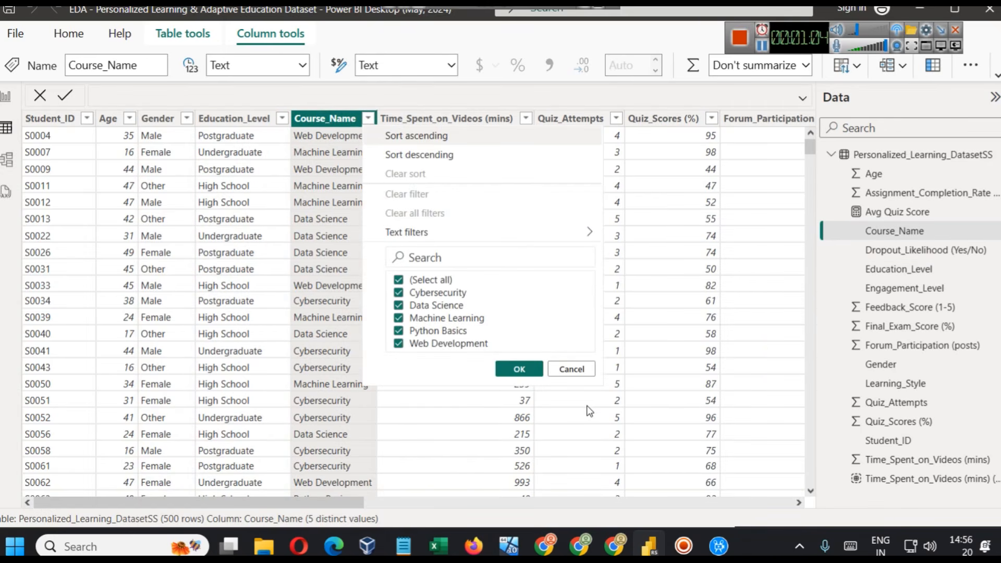
left_click(579, 368)
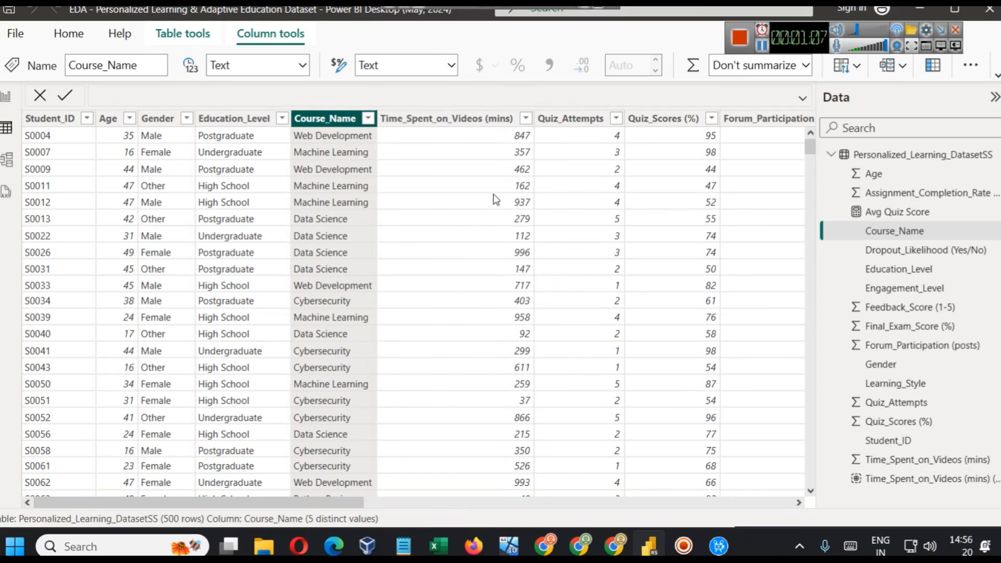
- Check the filter values of Time_Spent_on_Videos (mins) and examine the Quiz_Attempts and Quiz_Scores (%) columns
left_click(525, 118)
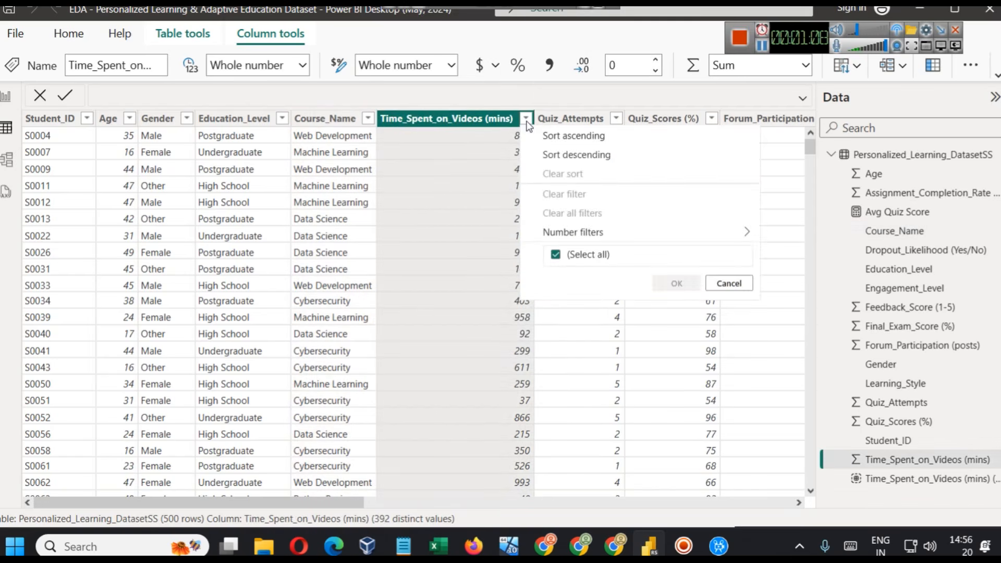
left_click(480, 90)
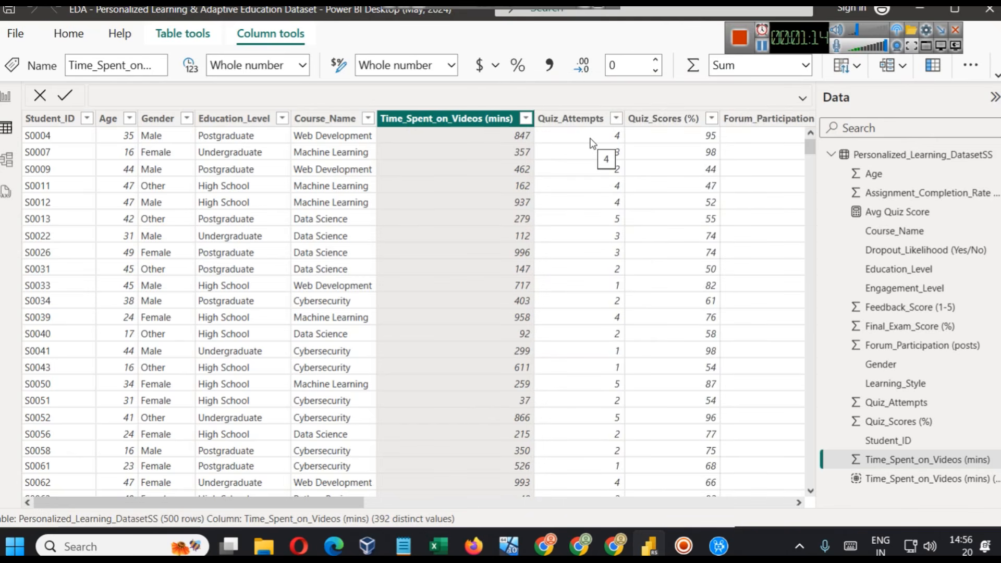
left_click(572, 128)
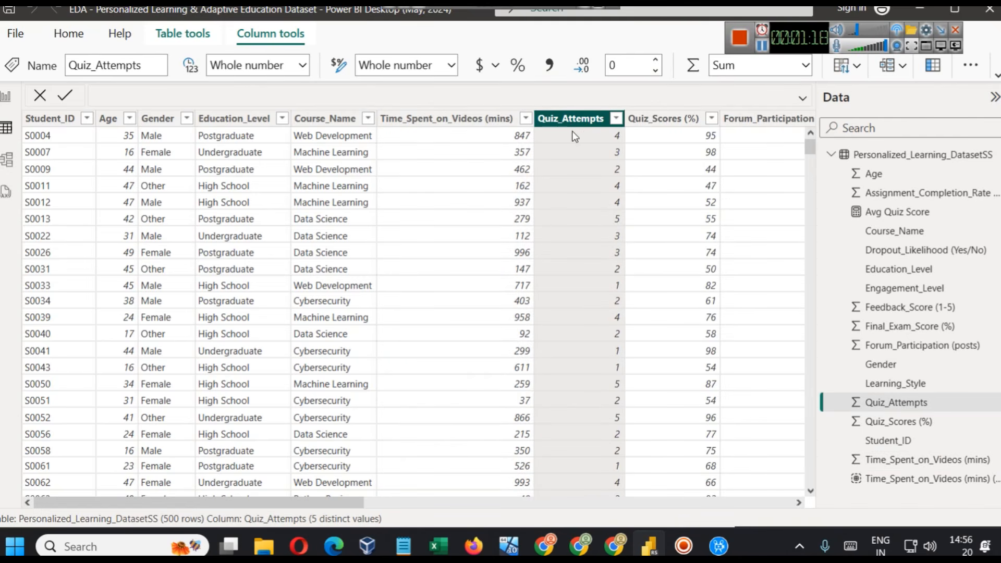
left_click(653, 123)
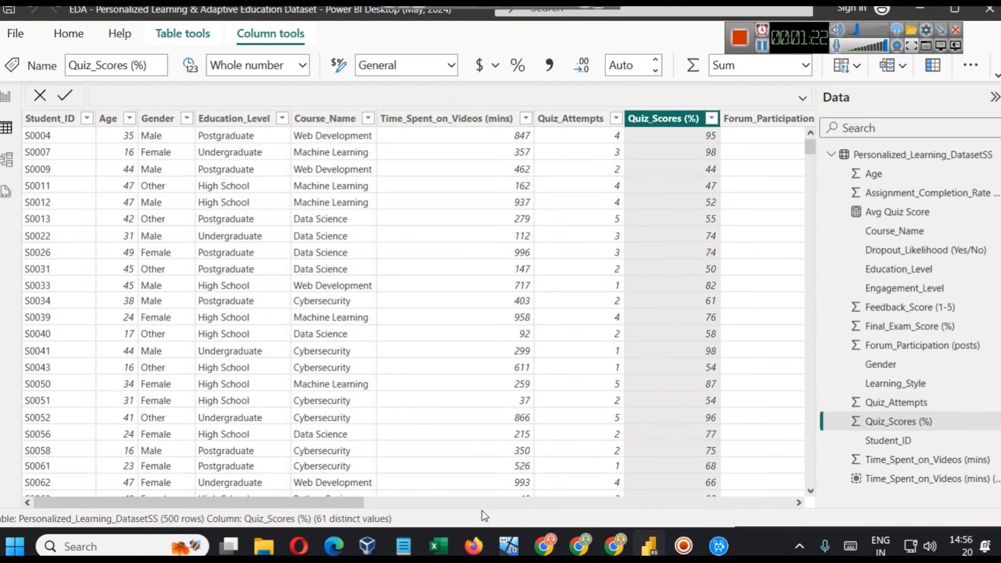
- Examine the remaining dataset columns, from Forum_Participation (posts) and Assignment_Completion_Rate (%) through Time_Spent_on_Videos (mins) (bins)
left_click_drag(347, 501, 540, 504)
left_click(473, 120)
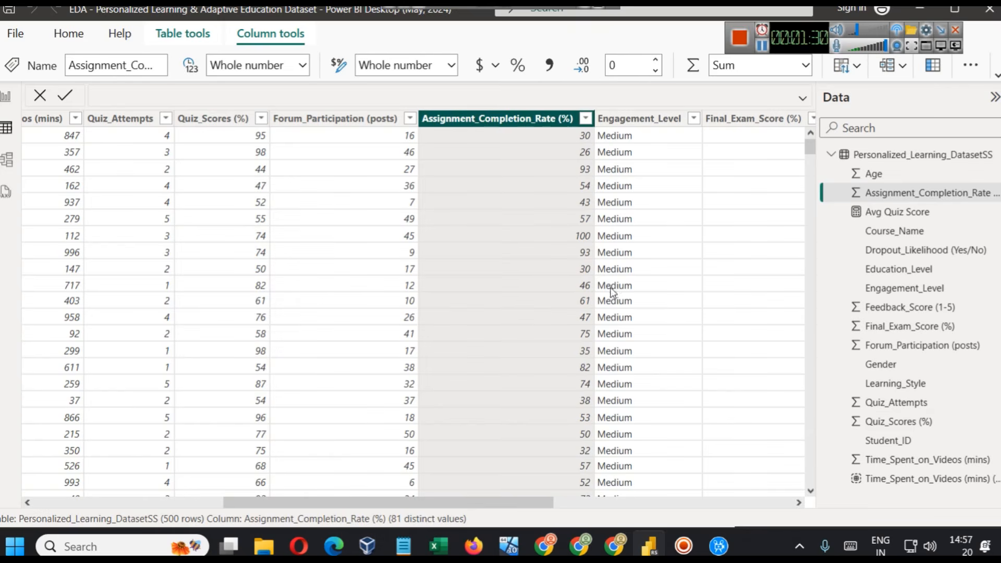
left_click_drag(521, 499, 630, 523)
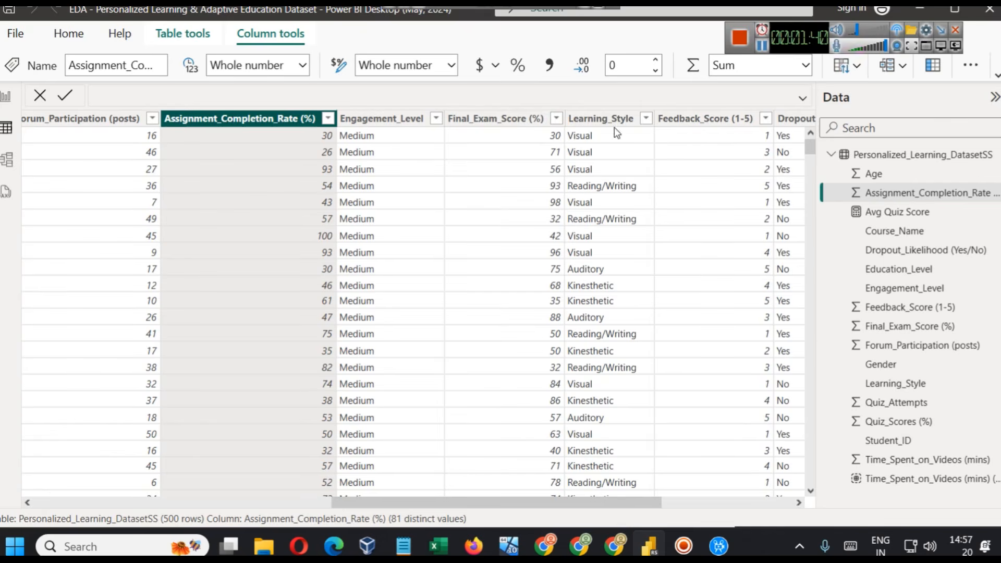
left_click_drag(675, 501, 811, 507)
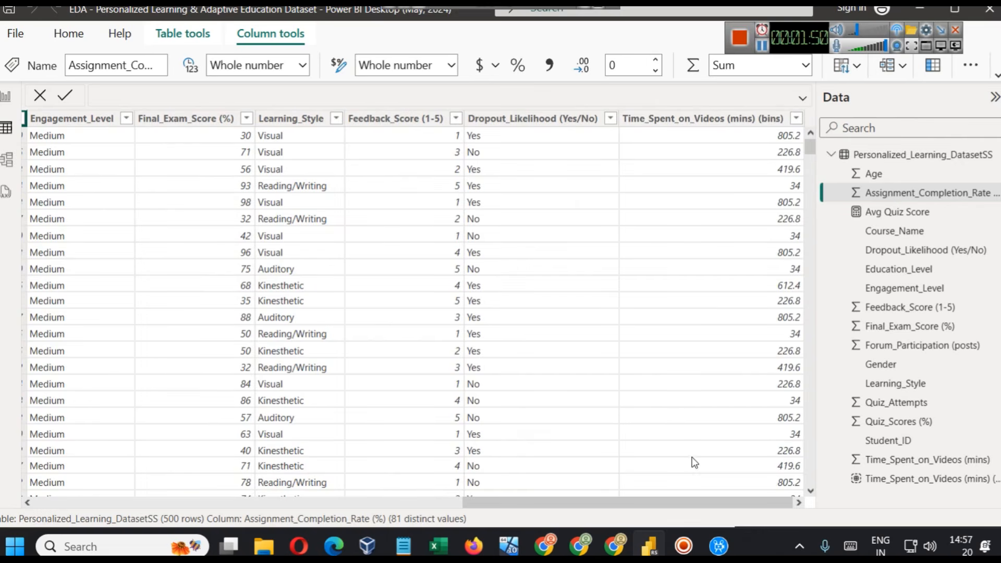
left_click_drag(689, 501, 353, 470)
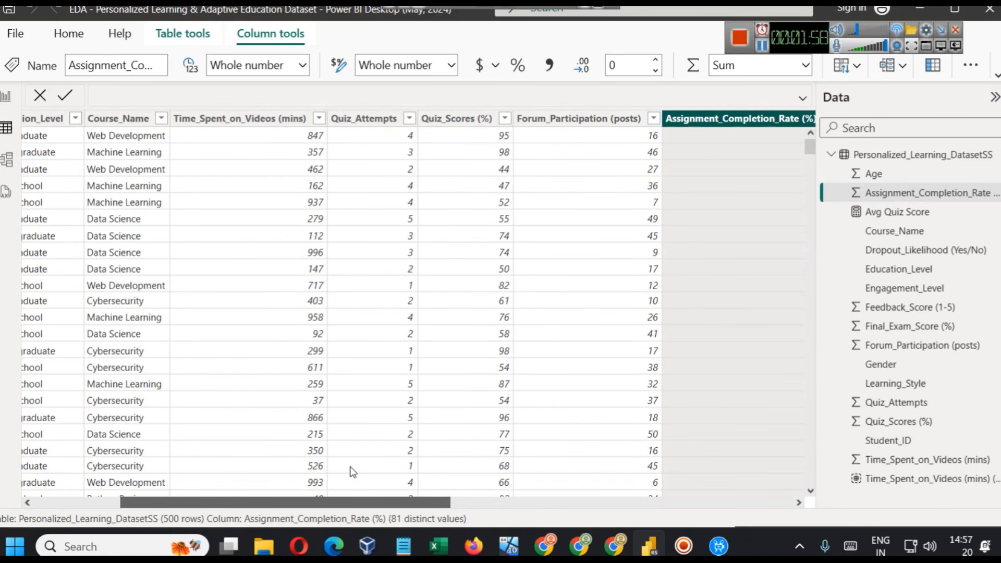
left_click_drag(410, 478, 343, 432)
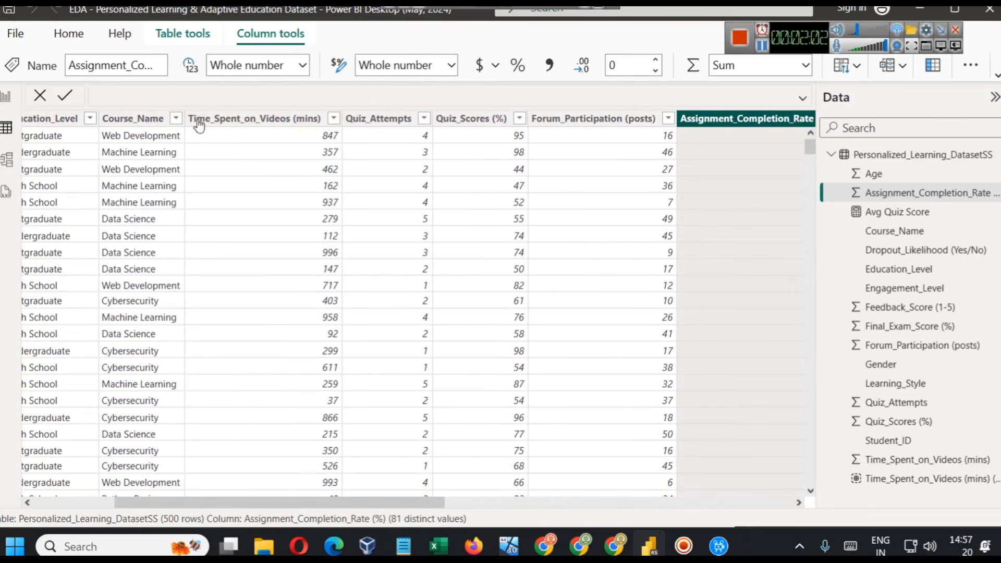
- Add a new blank page to the report and go back to the Student Performance Dashboard page
left_click(6, 96)
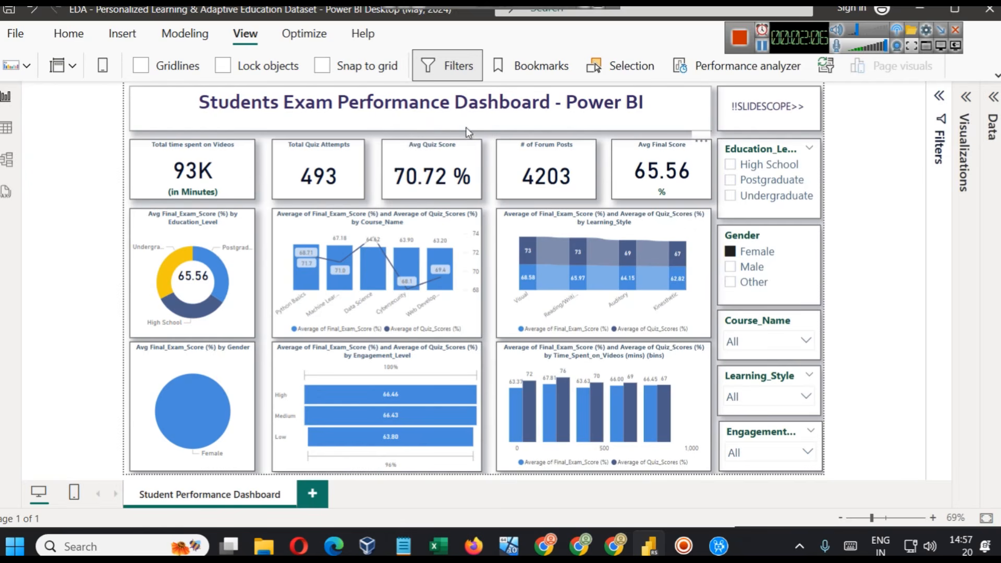
left_click(317, 501)
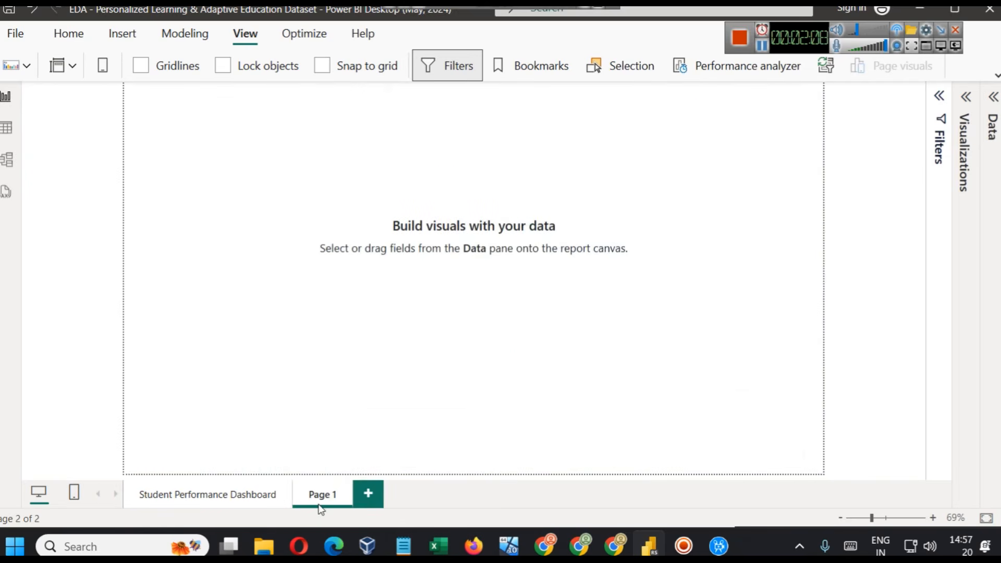
left_click(224, 501)
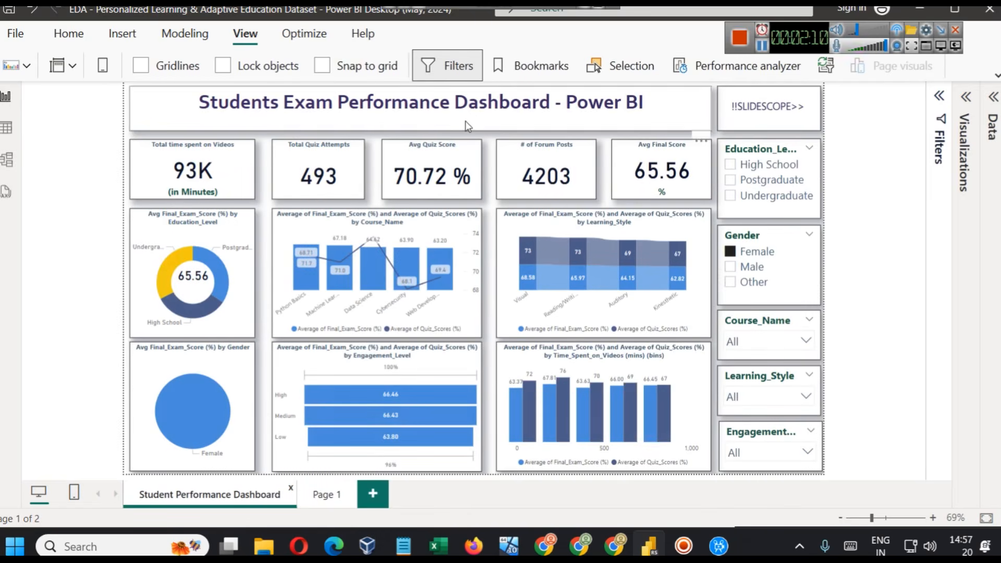
- Try adding a text box to the dashboard page and undo the insertion
left_click(997, 76)
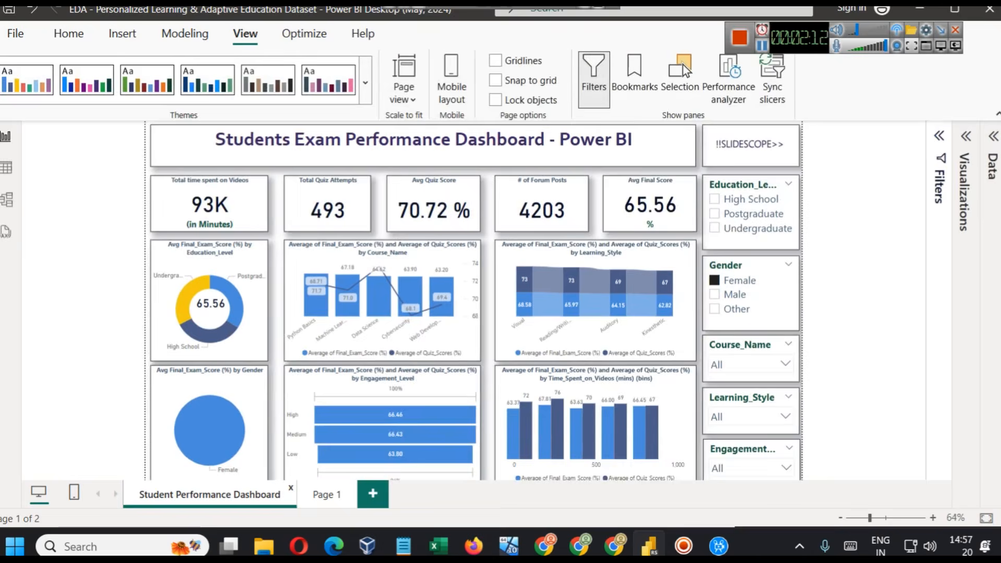
left_click(123, 35)
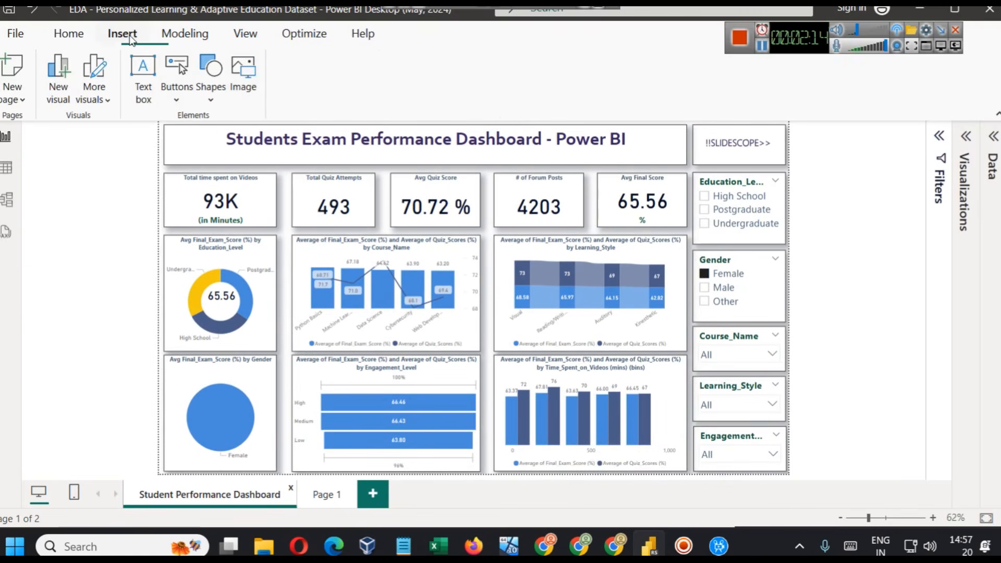
left_click(143, 91)
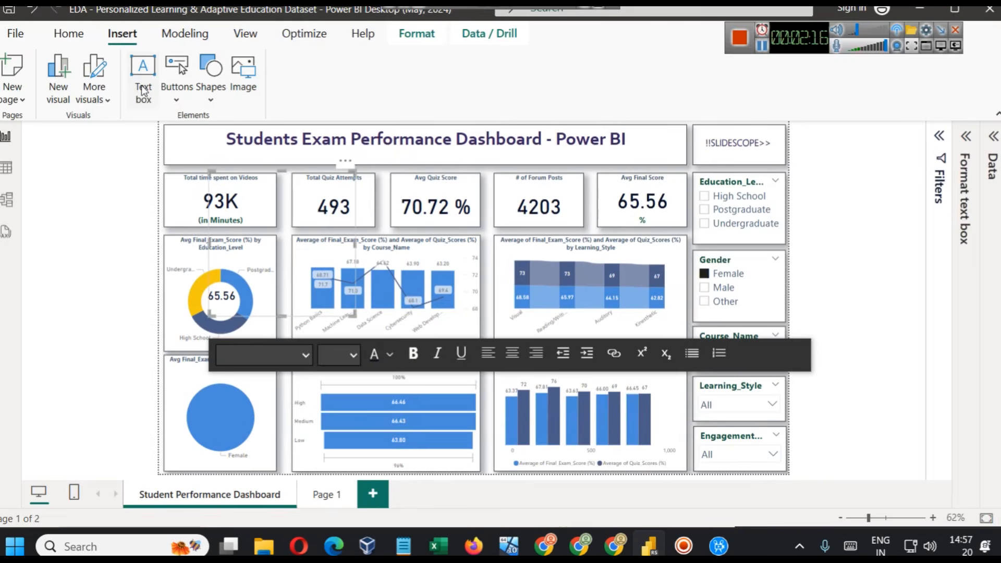
key("ctrl+z")
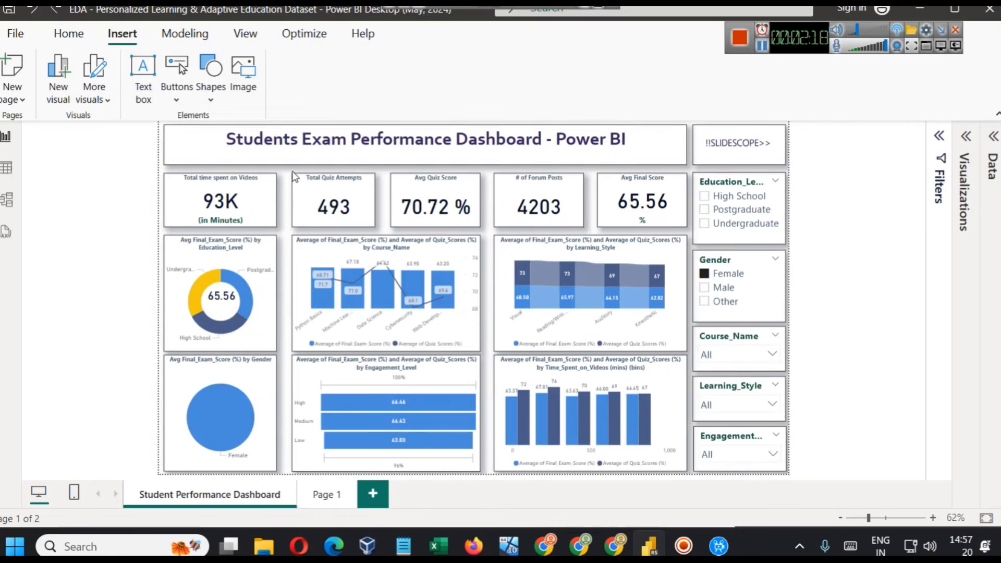
- Examine the effects settings of the dashboard's title text box, including its visual border and shadow options
left_click(291, 166)
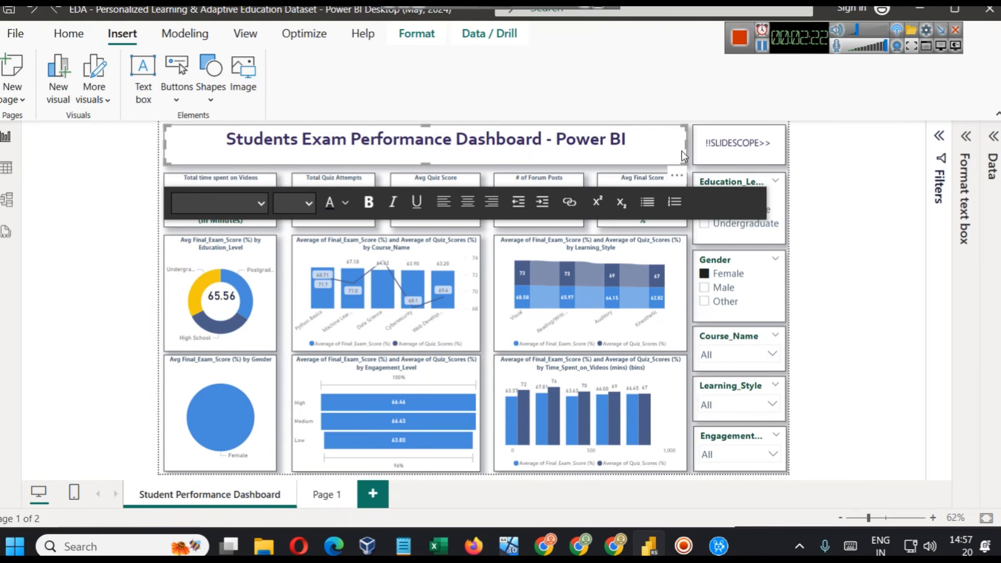
left_click(966, 137)
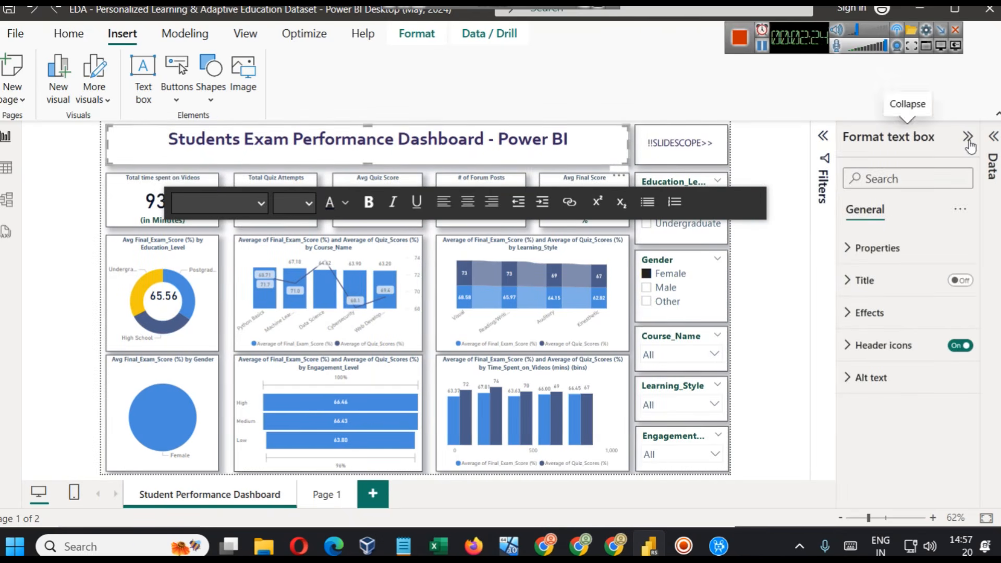
left_click(869, 313)
scroll(897, 360, "down", 3)
scroll(891, 357, "up", 1)
scroll(884, 350, "down", 1)
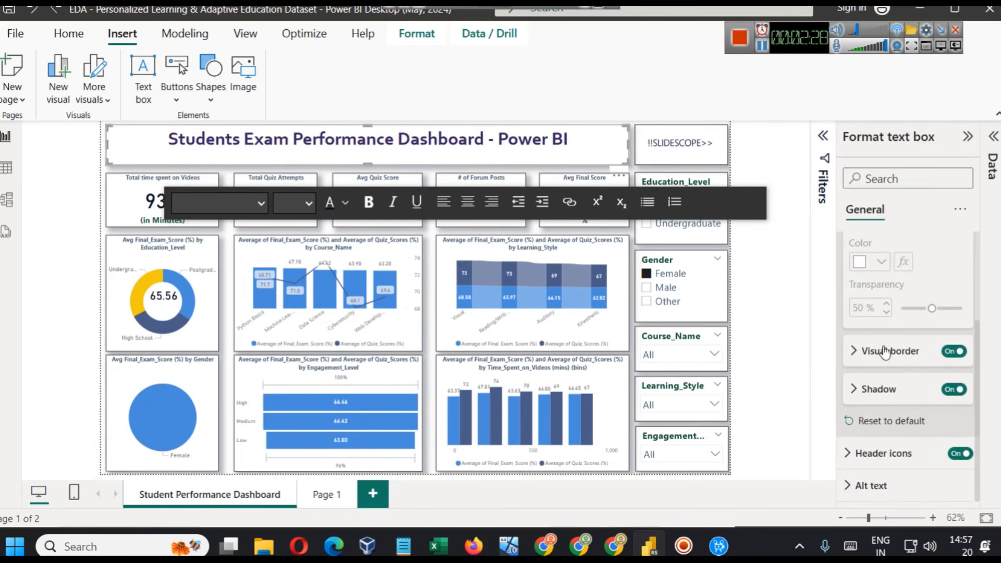
left_click(884, 352)
scroll(884, 365, "down", 2)
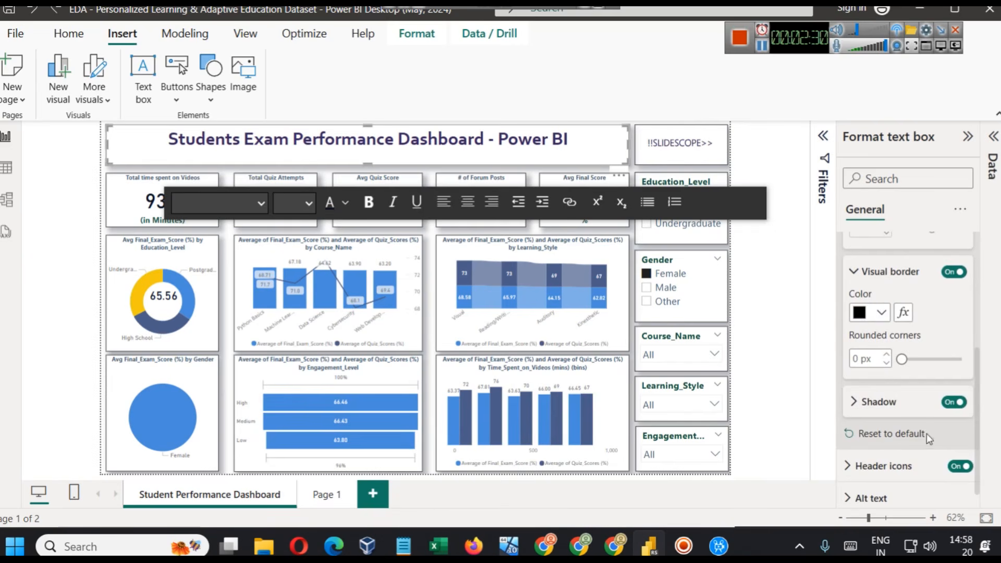
left_click(881, 405)
scroll(912, 397, "down", 2)
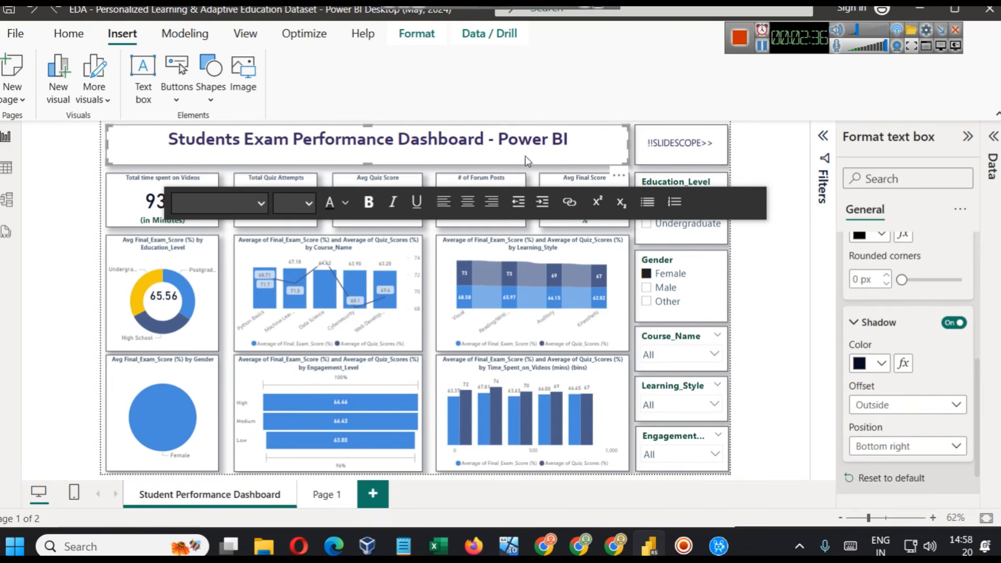
- Check the font, font size and font colour options of the "Students Exam Performance Dashboard - Power BI" title text
triple_click(498, 136)
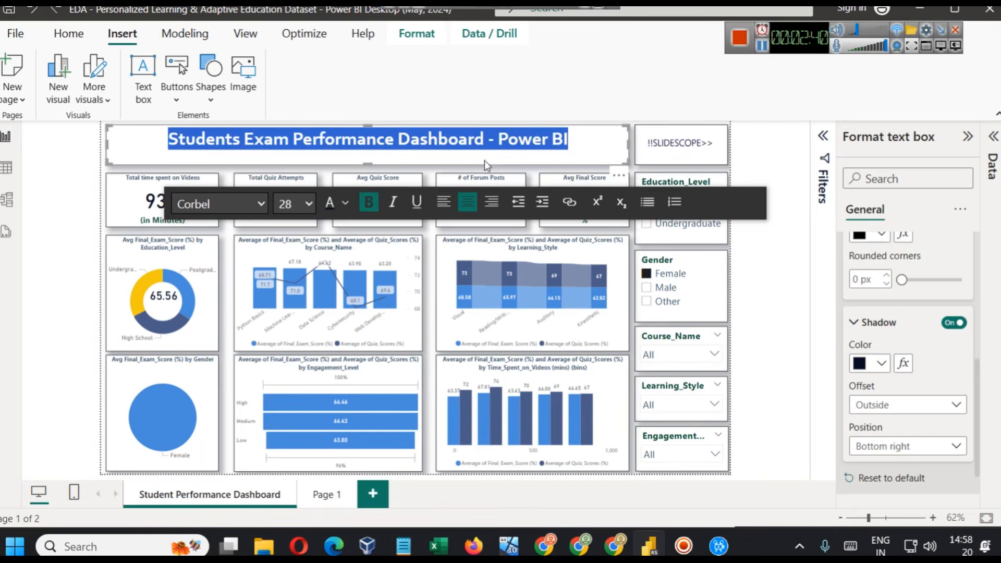
left_click(186, 209)
left_click(185, 209)
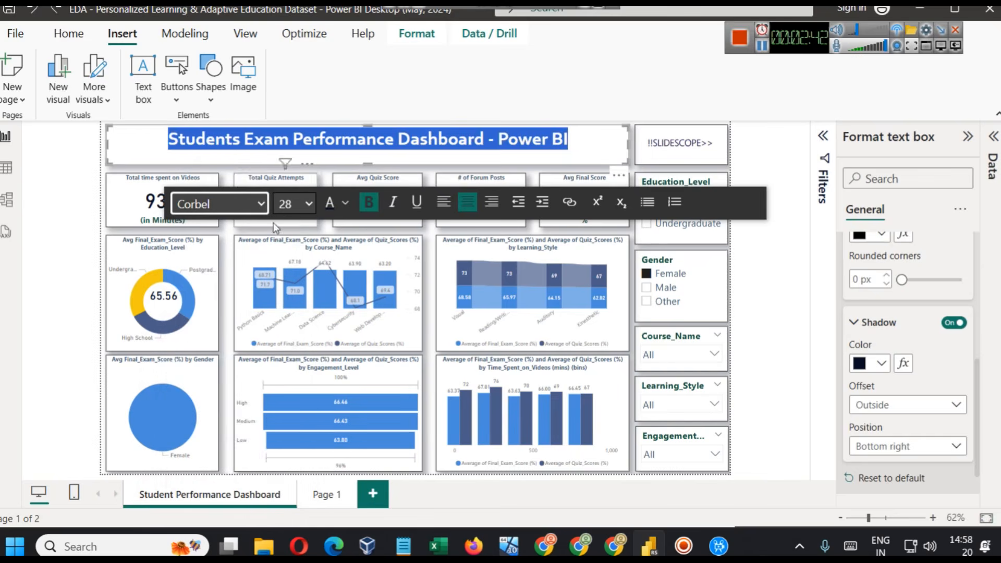
left_click(289, 209)
left_click(290, 210)
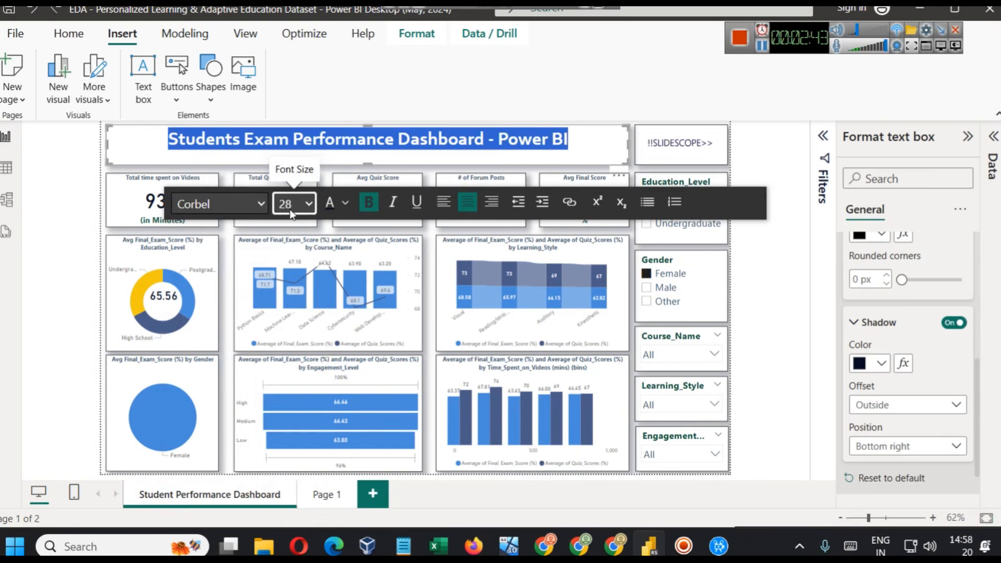
left_click(346, 203)
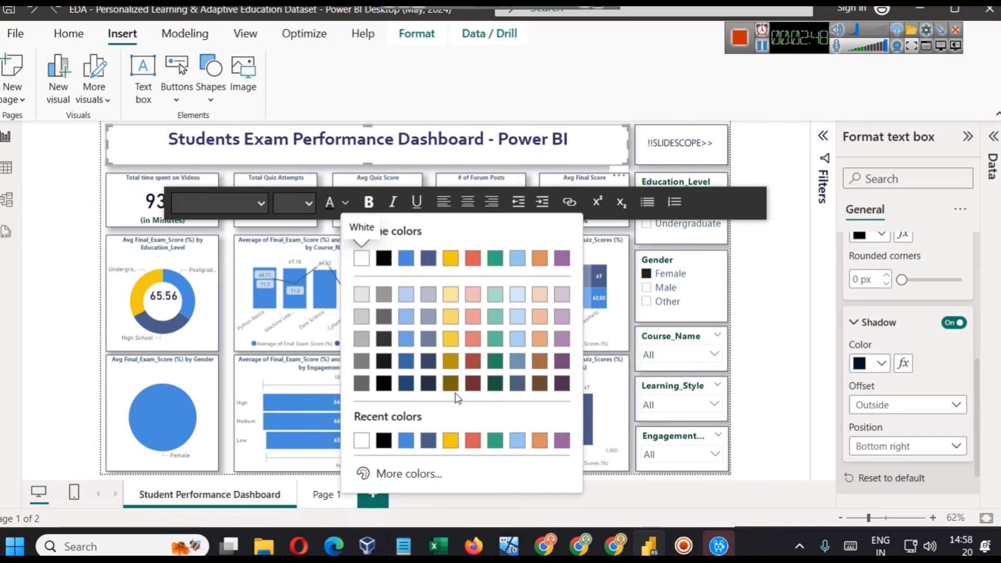
left_click(299, 157)
left_click(768, 220)
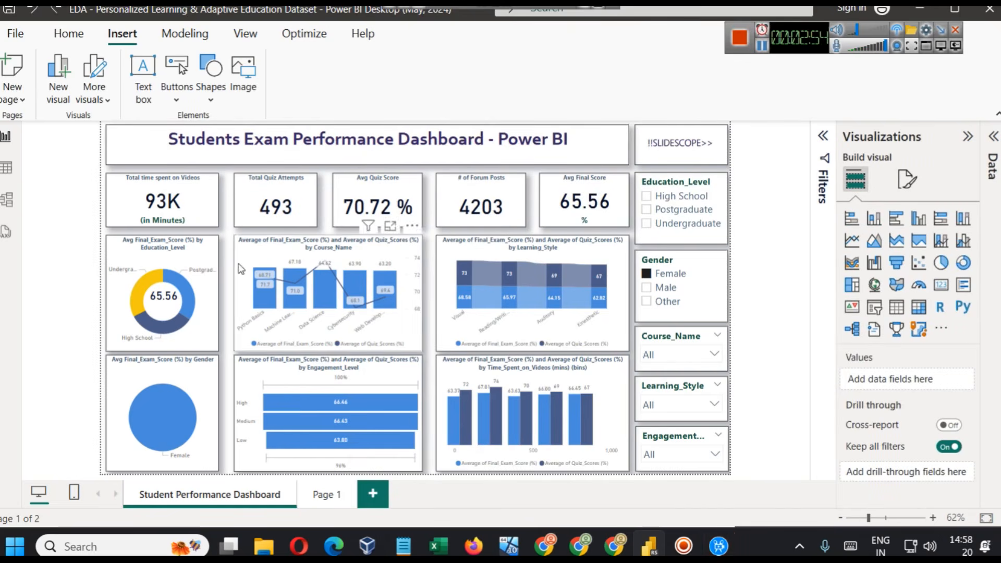
- Add a card visual to the blank Page 1 and shrink it to a small KPI tile like the dashboard's Total time card
left_click(141, 208)
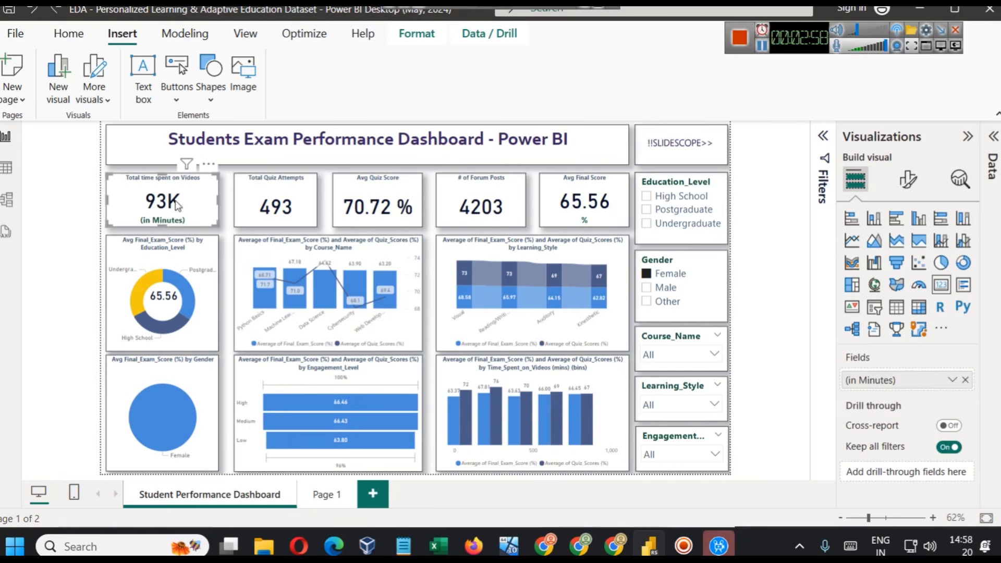
left_click(312, 498)
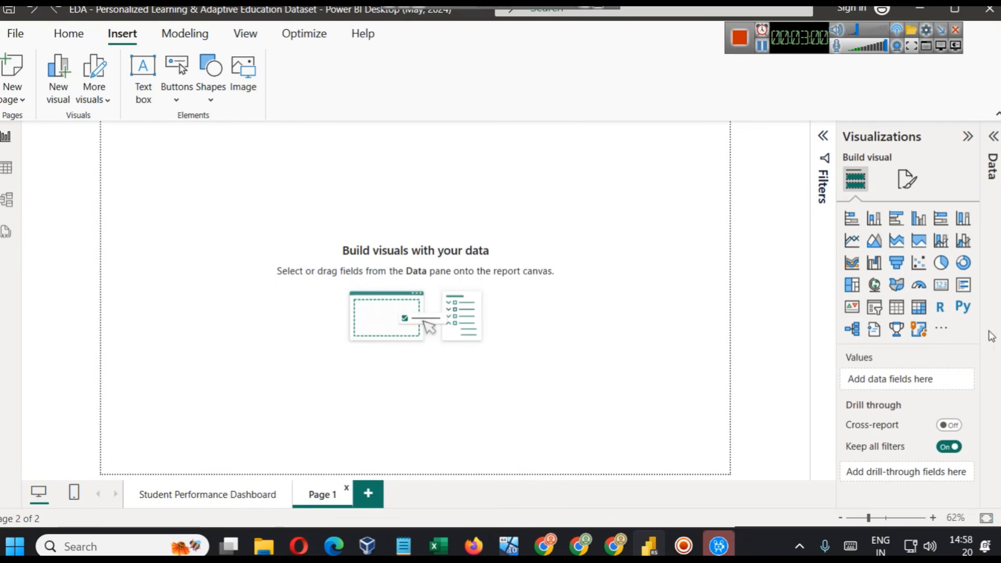
left_click(941, 285)
left_click_drag(208, 197, 209, 215)
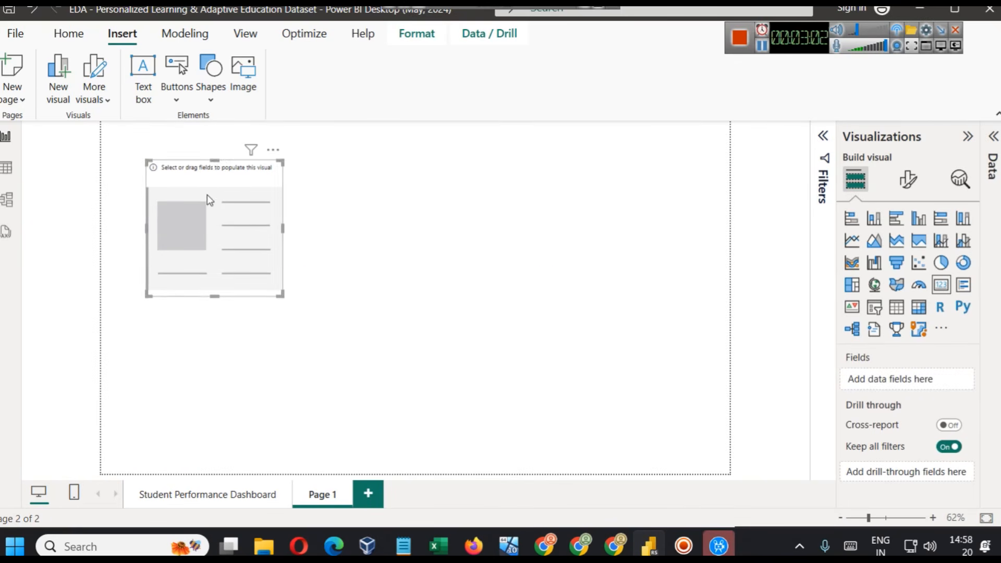
left_click_drag(207, 164, 216, 237)
left_click_drag(284, 276, 205, 238)
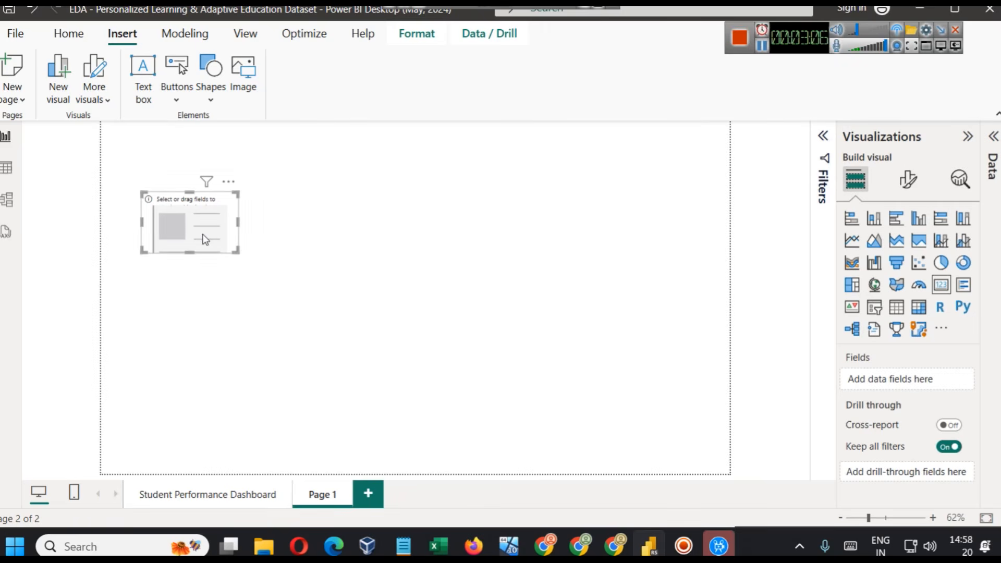
- Populate the empty card with the Time_Spent_on_Videos (mins) field
left_click(993, 137)
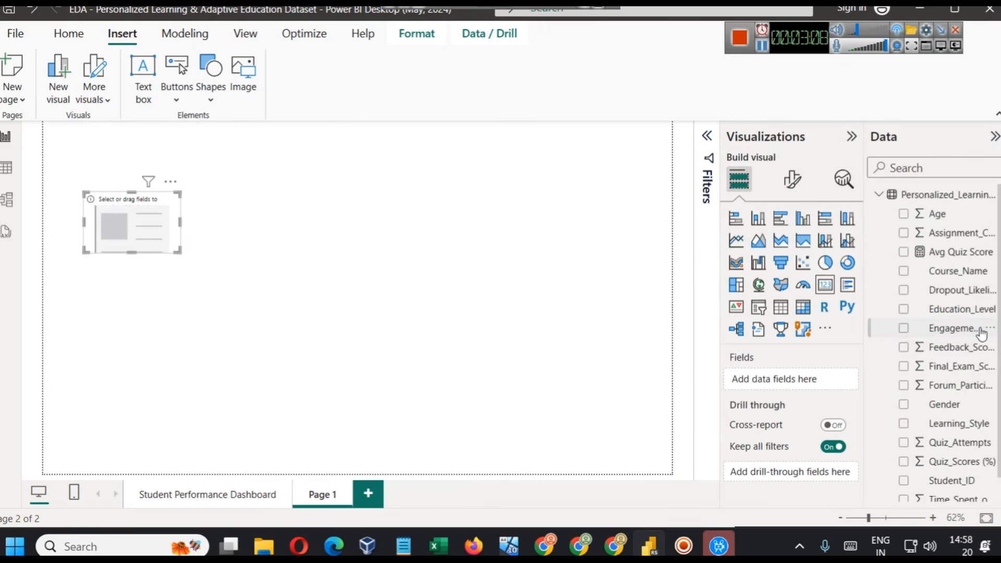
scroll(982, 333, "down", 1)
left_click_drag(969, 475, 167, 224)
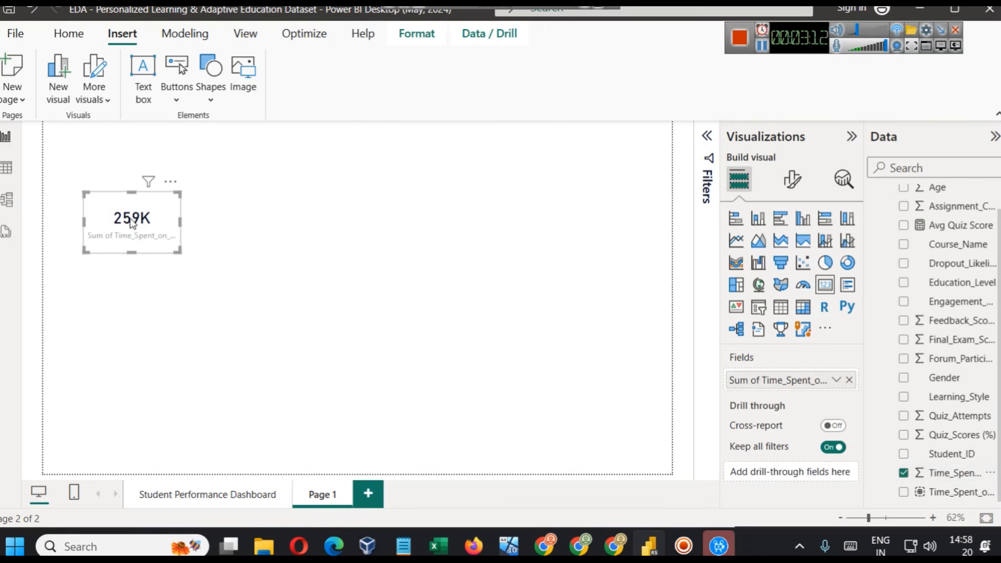
- Set the card's callout value colour to the recently used dark purple
left_click(792, 178)
left_click(766, 288)
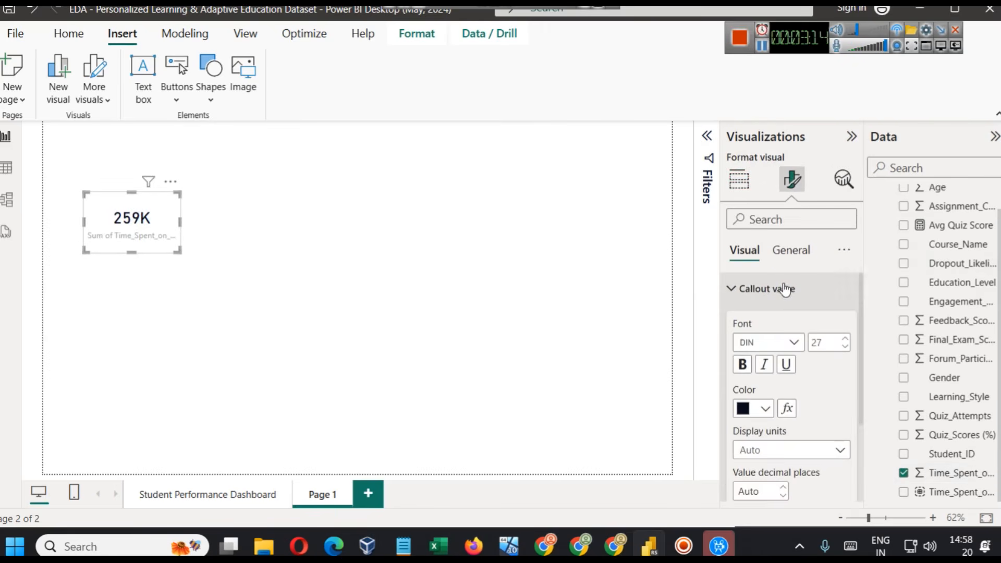
left_click(752, 408)
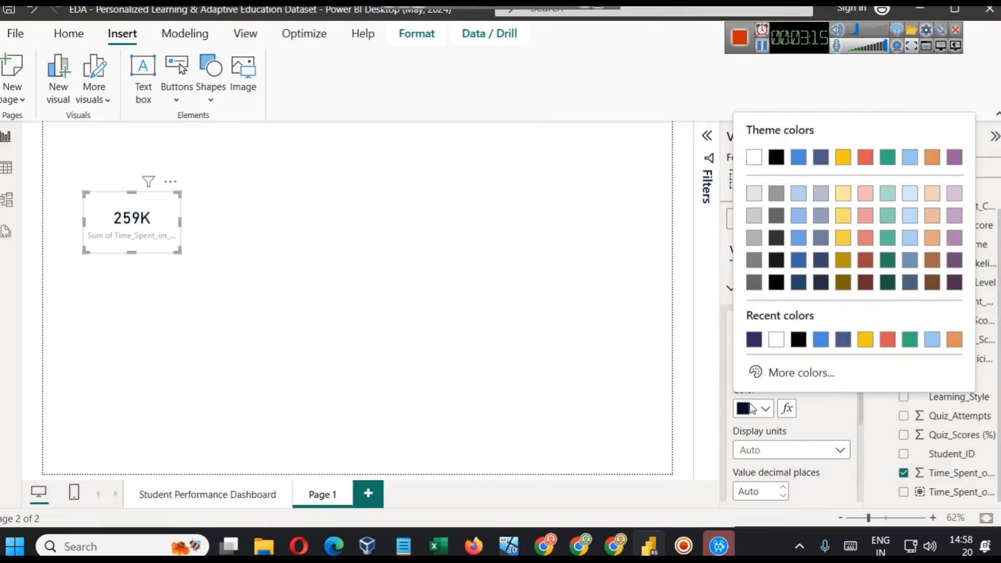
left_click(753, 339)
left_click(746, 372)
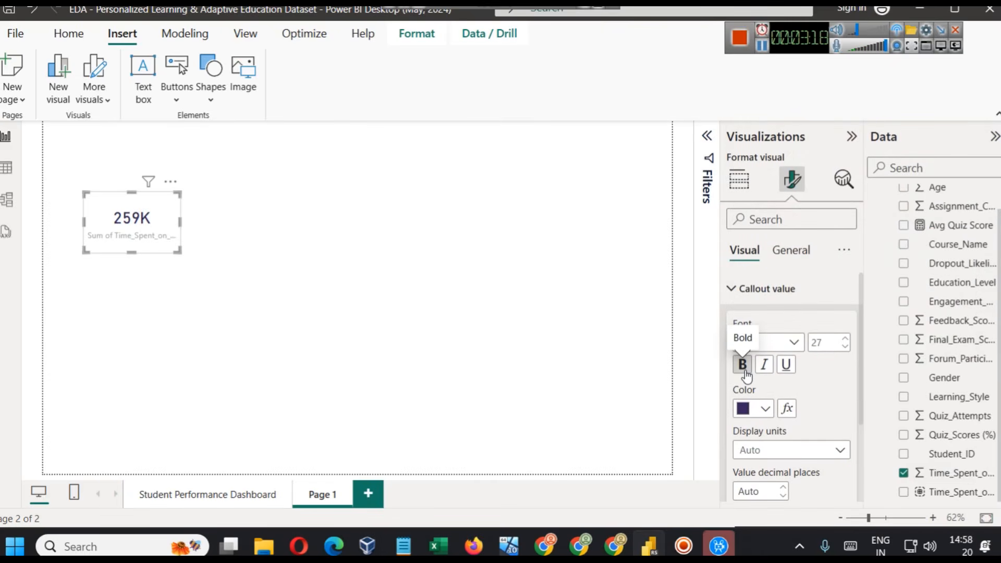
left_click(747, 372)
- Change the card's category label colour to dark red after trying a dark gold shade
scroll(858, 456, "down", 3)
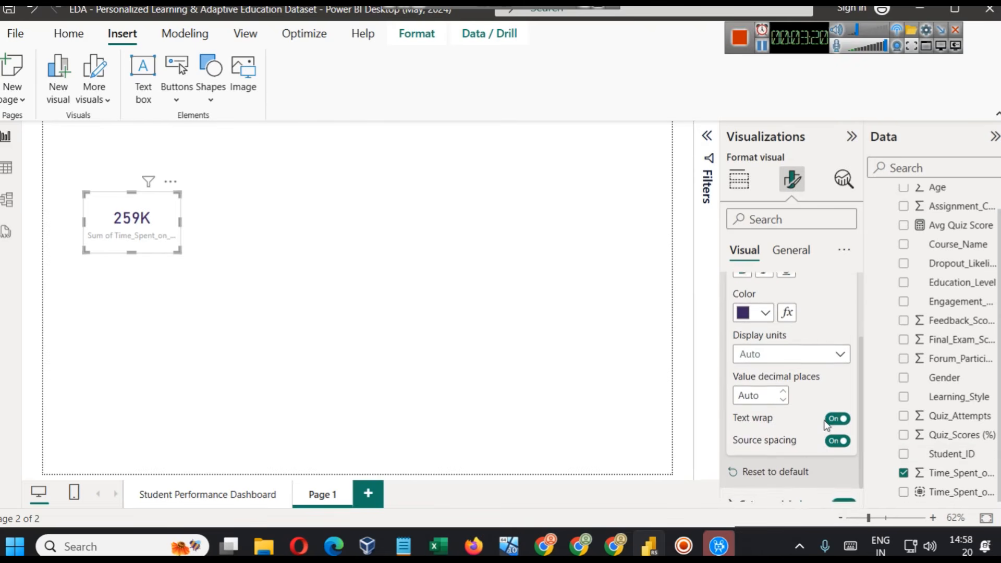
scroll(787, 459, "down", 3)
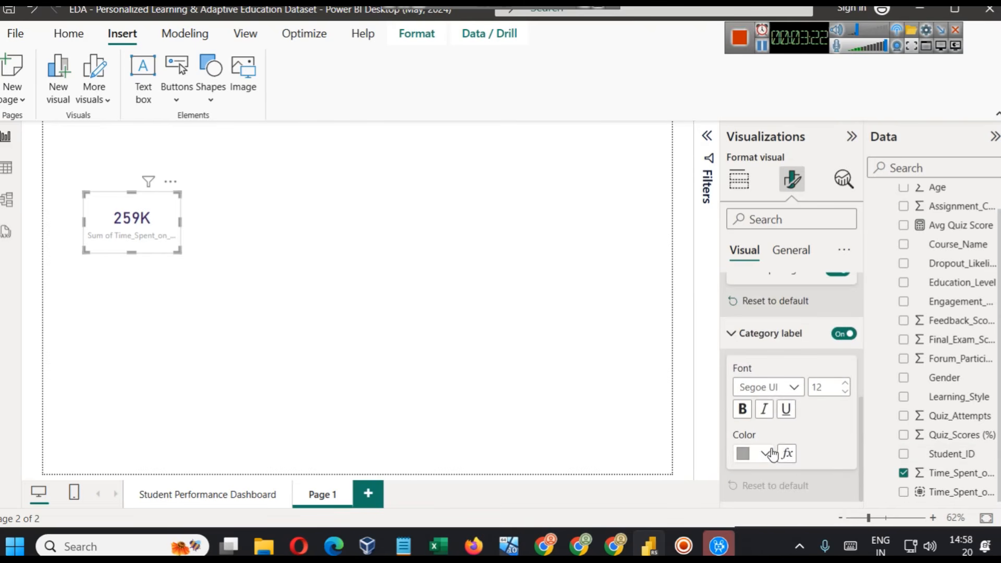
left_click(766, 453)
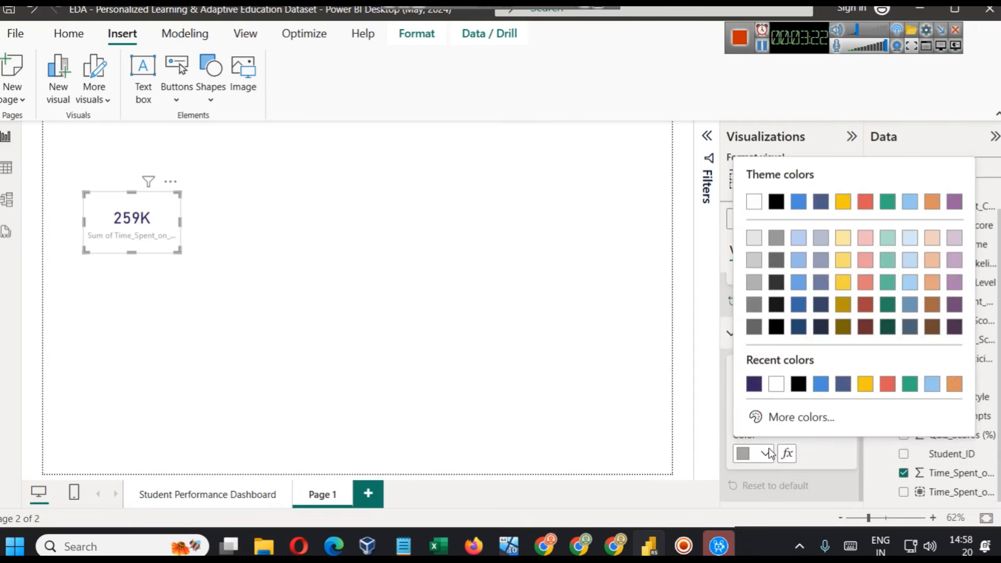
left_click(843, 327)
left_click(754, 452)
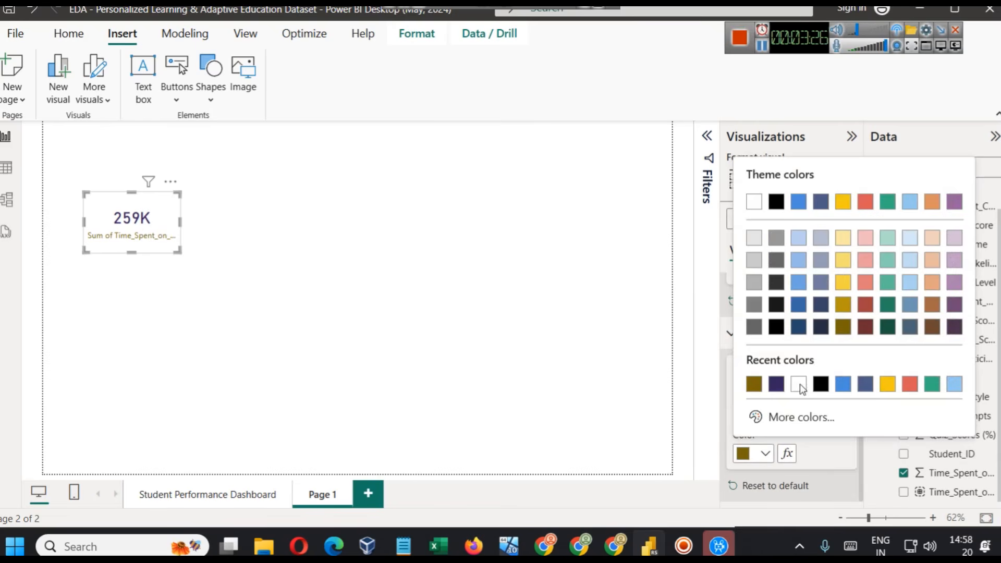
left_click(861, 330)
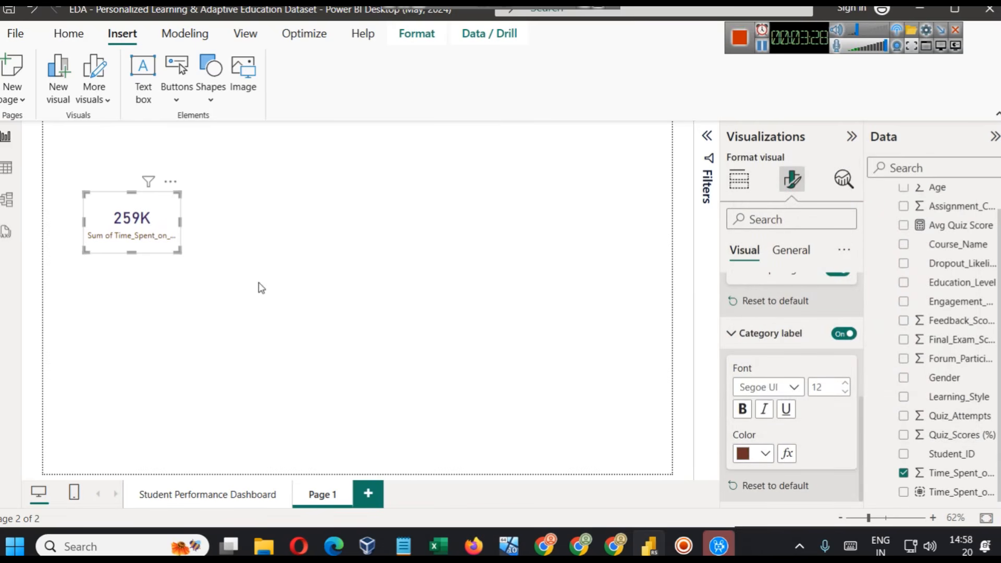
- Turn on the shadow and the visual border in the card's effects
left_click(789, 333)
left_click(795, 250)
left_click(773, 355)
scroll(786, 385, "down", 3)
left_click(837, 402)
left_click(839, 364)
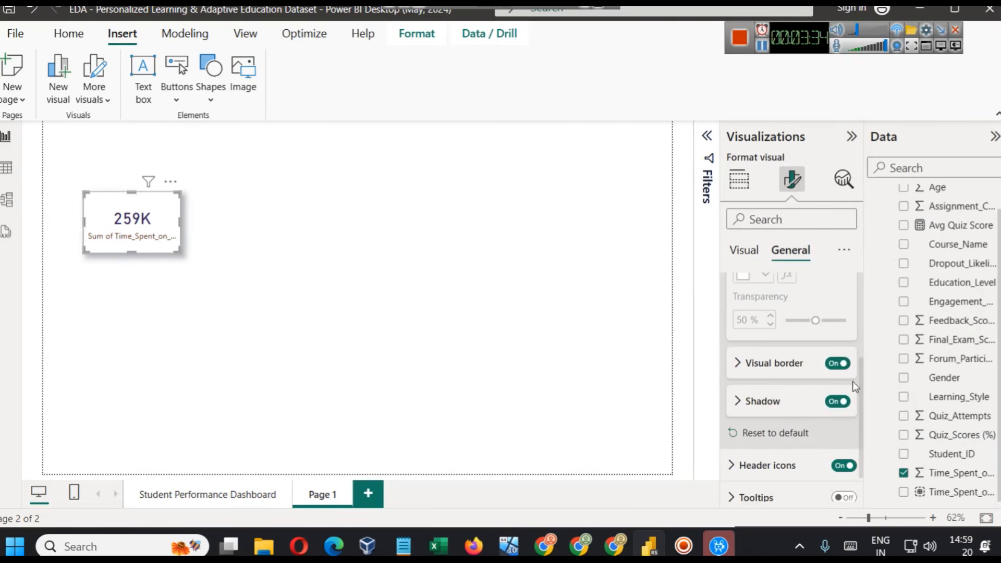
- Turn off the card's category label
scroll(849, 383, "up", 3)
left_click(744, 250)
scroll(817, 445, "down", 5)
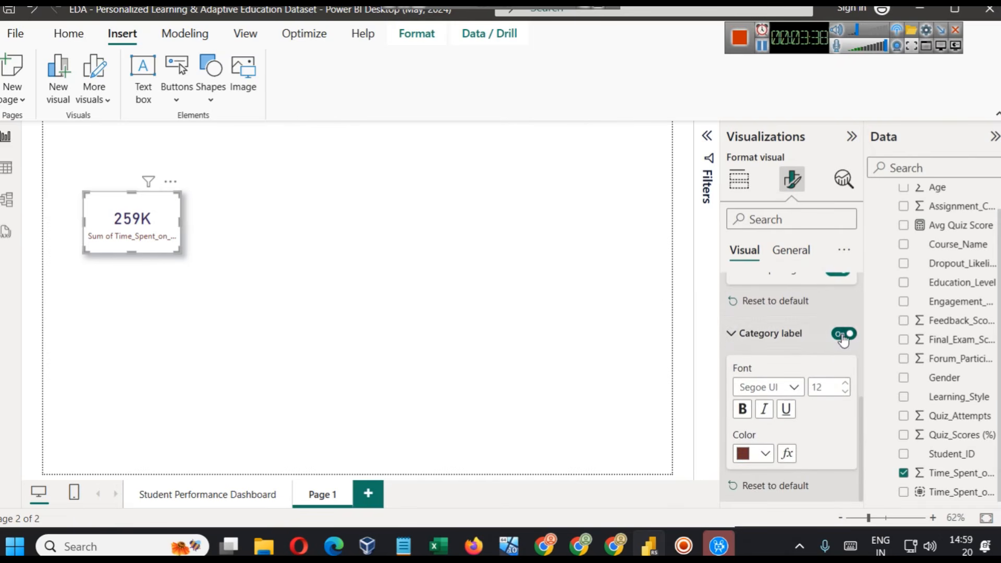
left_click(843, 334)
scroll(792, 386, "up", 5)
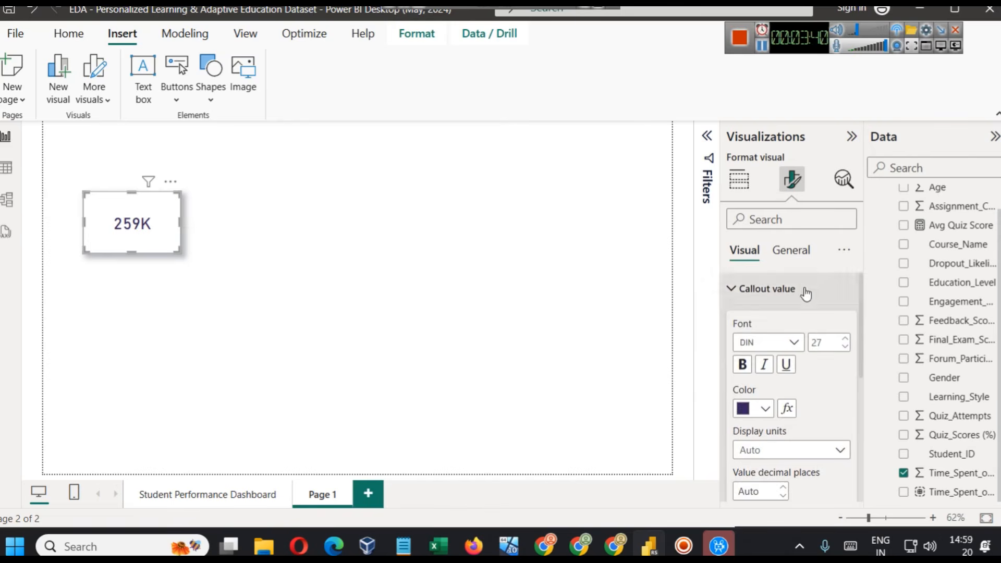
- Turn on the card's title and set its text to "Time Spent on Videos"
left_click(803, 253)
left_click(840, 322)
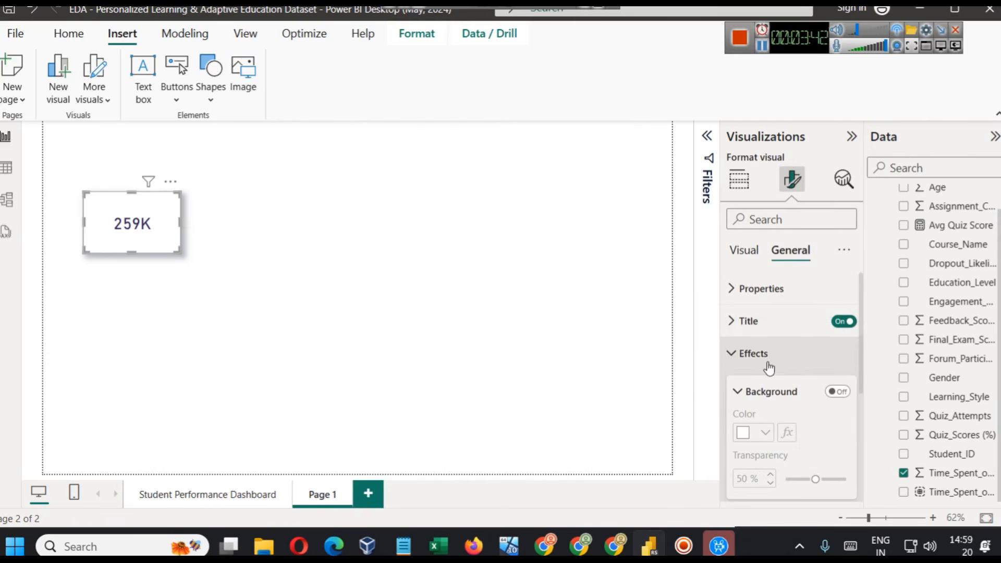
left_click(766, 327)
left_click(772, 406)
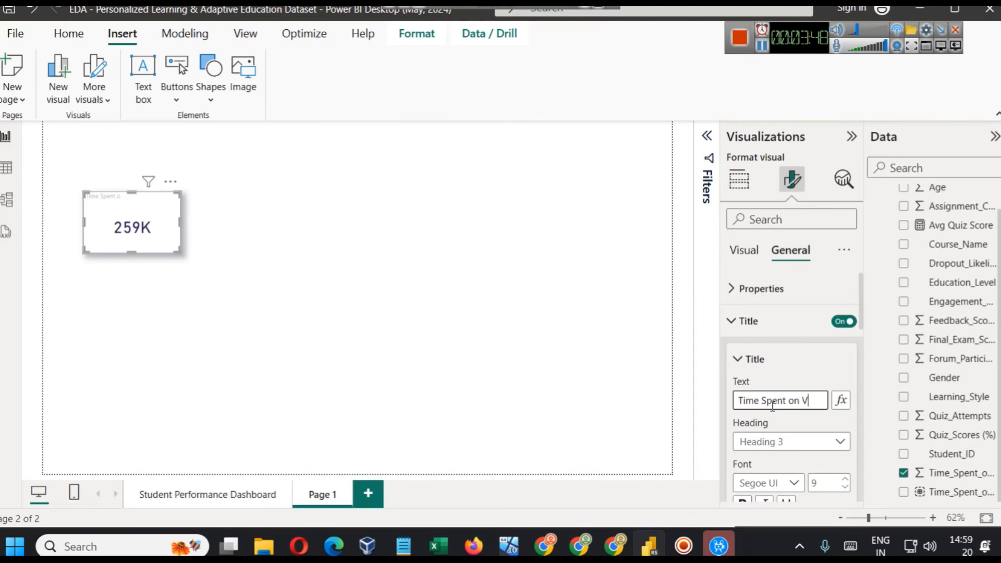
type("Time Spent on Videos")
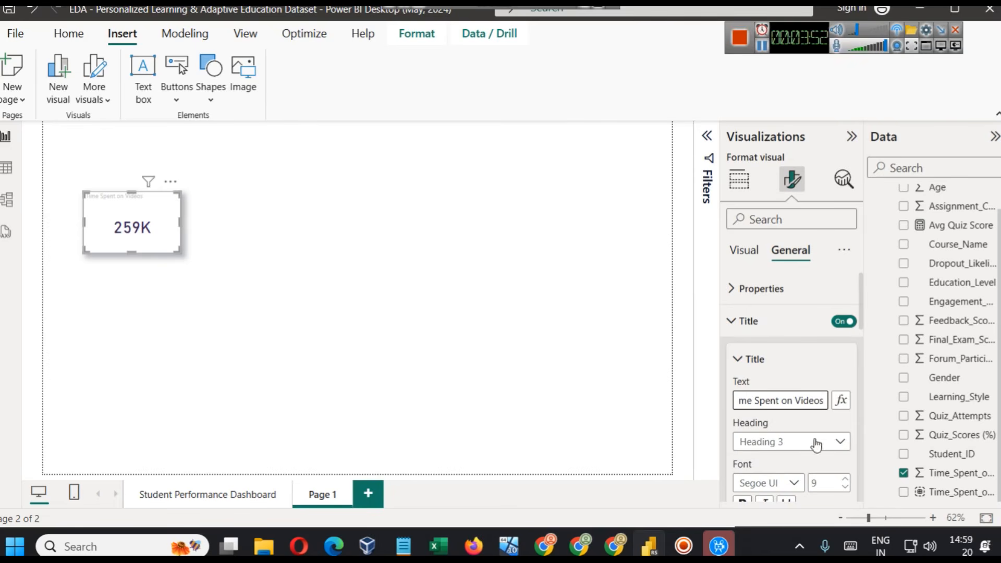
- Format the card title with the recently used dark red, centred alignment and font size 12
scroll(816, 444, "down", 3)
left_click(761, 390)
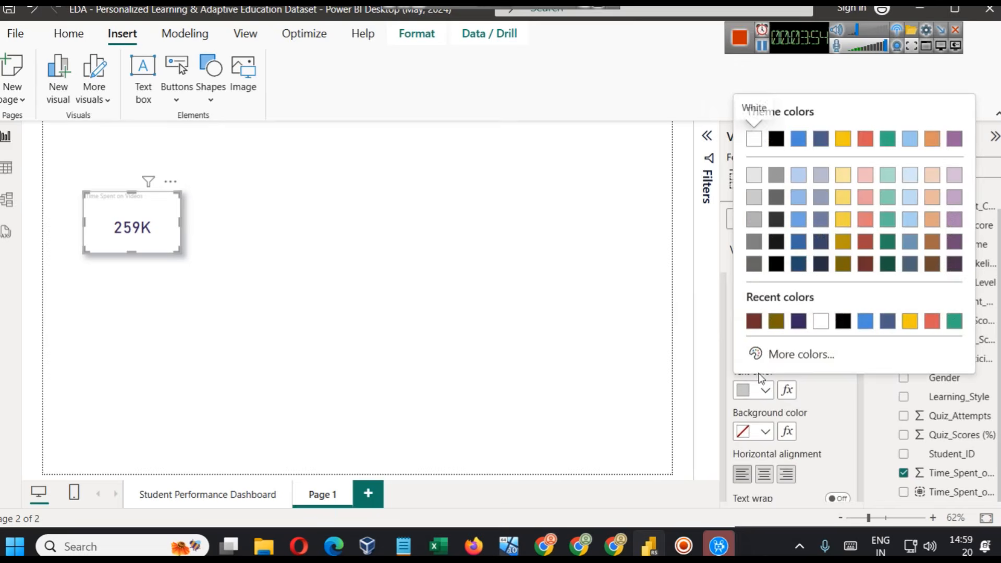
left_click(753, 321)
left_click(764, 475)
left_click(848, 321)
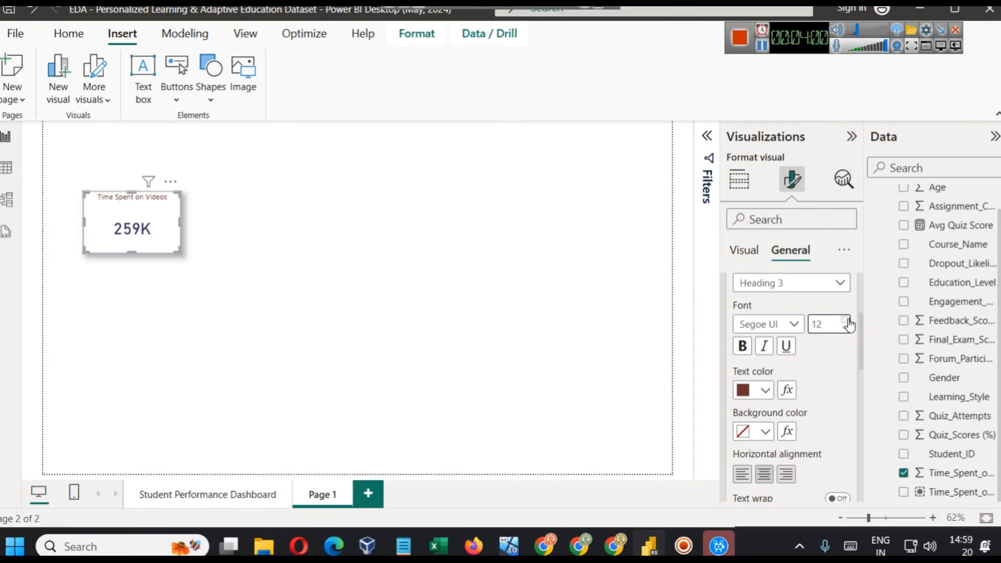
- Reduce the height of the Time Spent on Videos card and return to the Student Performance Dashboard page
left_click(478, 341)
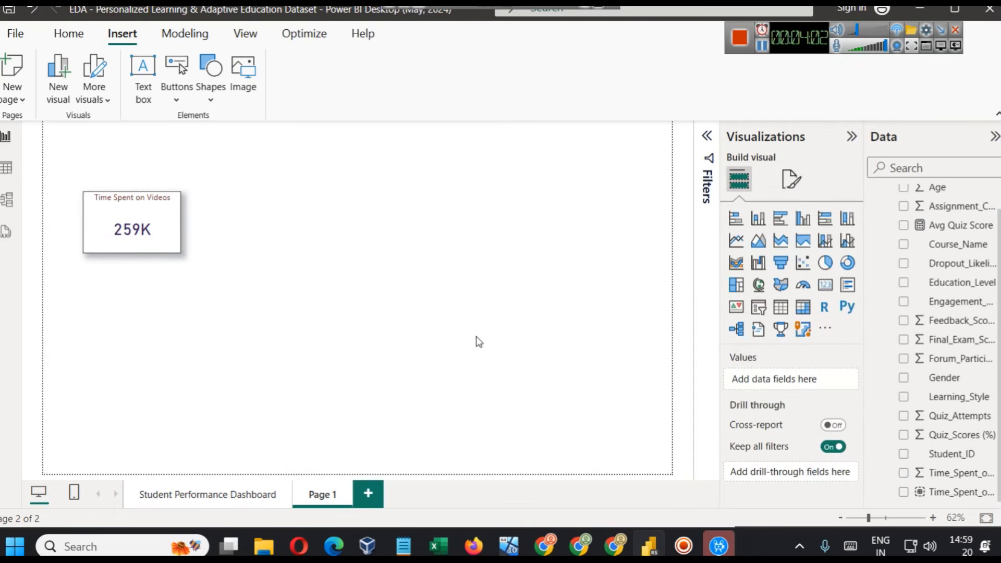
left_click_drag(136, 254, 136, 233)
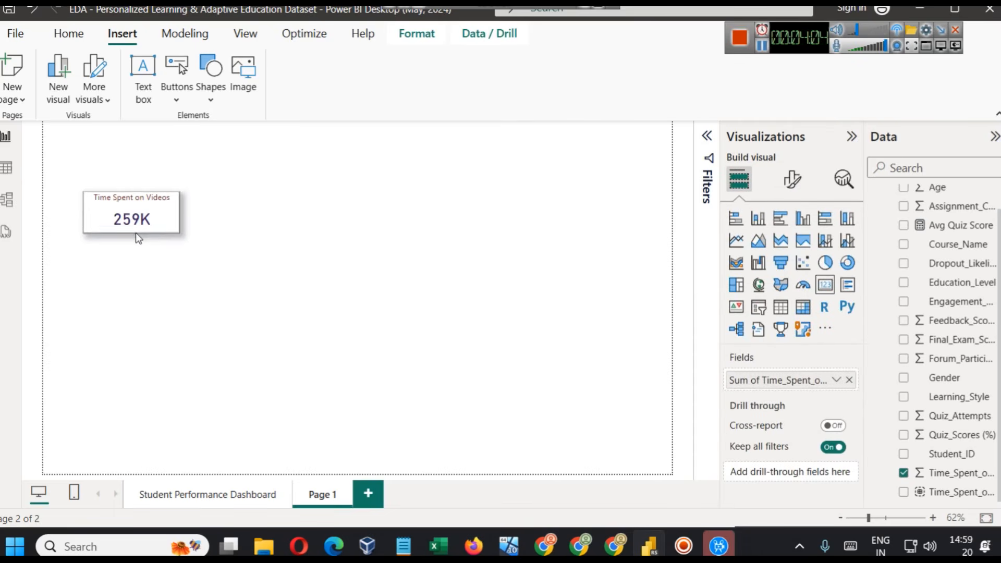
left_click(224, 493)
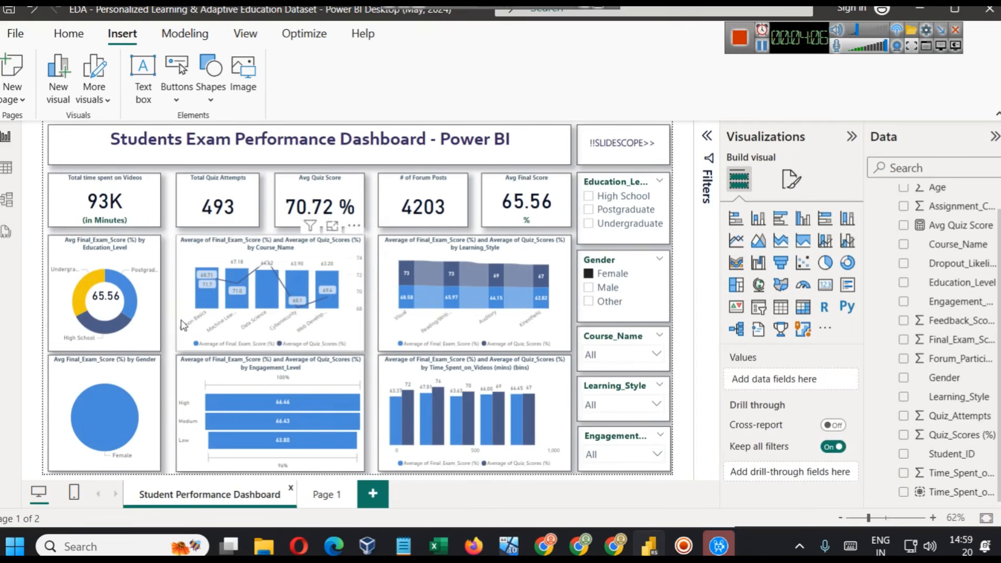
- Review the title, callout value and category label formatting of the Total time spent on Videos card
left_click(104, 206)
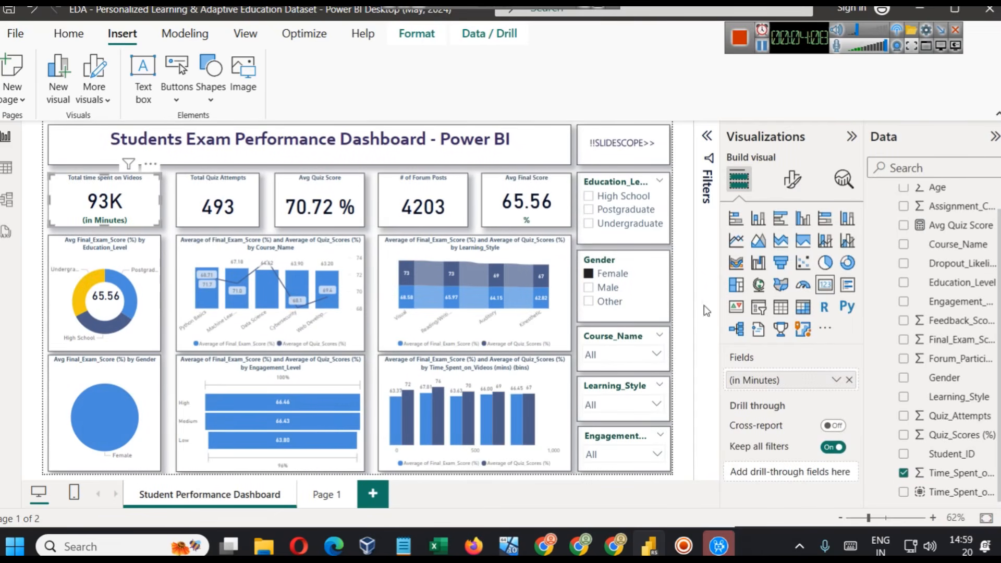
left_click(792, 179)
left_click(803, 321)
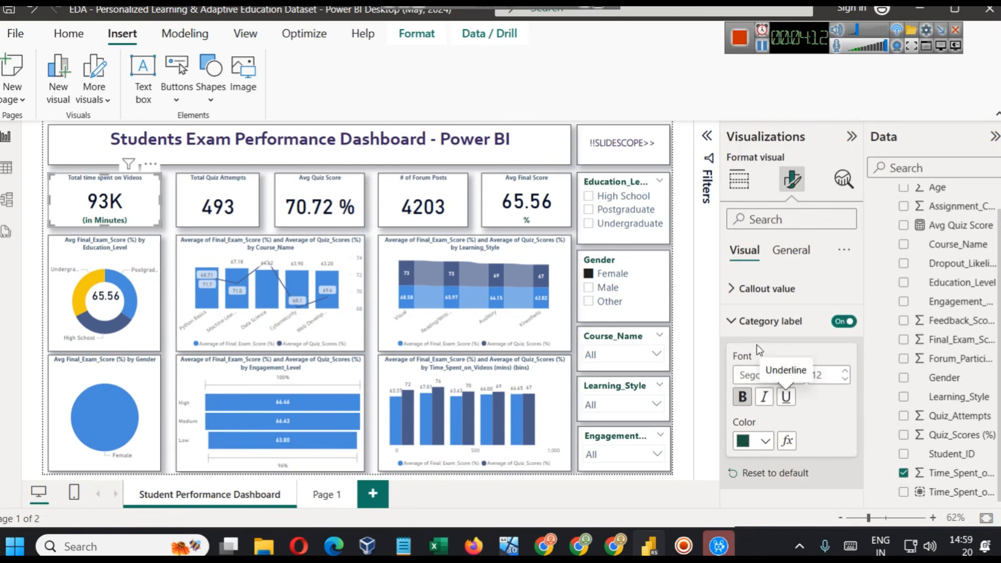
left_click(755, 321)
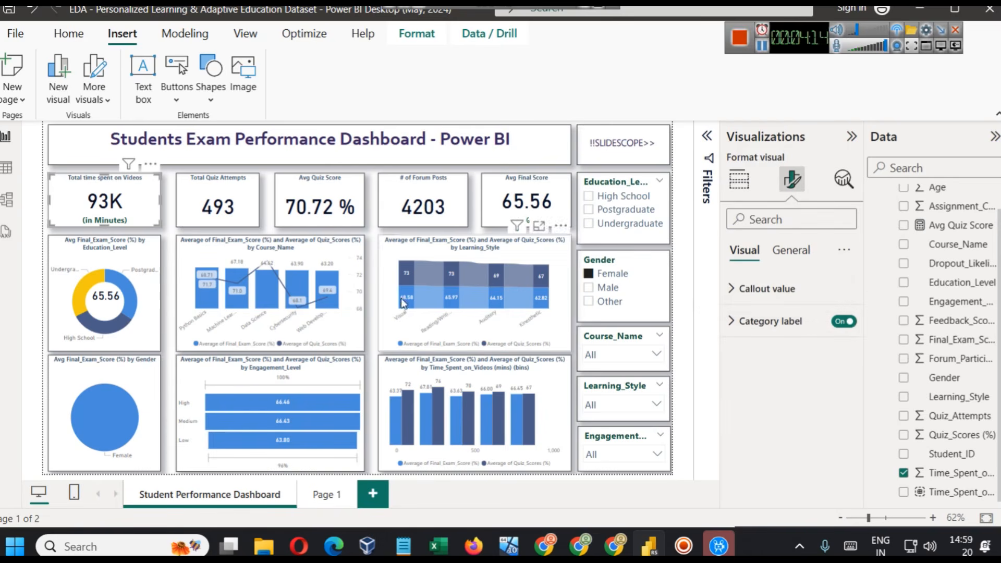
left_click(768, 290)
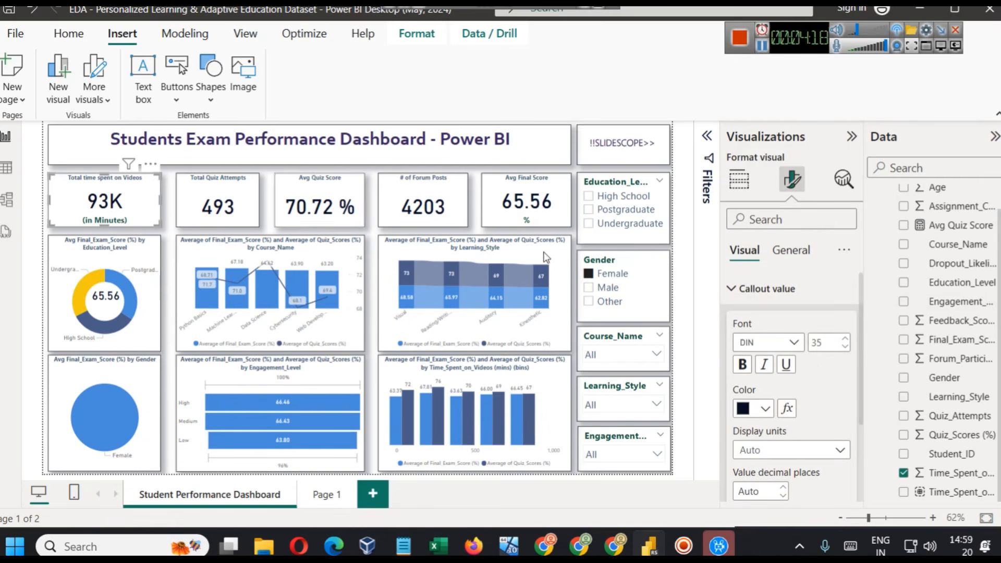
left_click(790, 251)
left_click(799, 318)
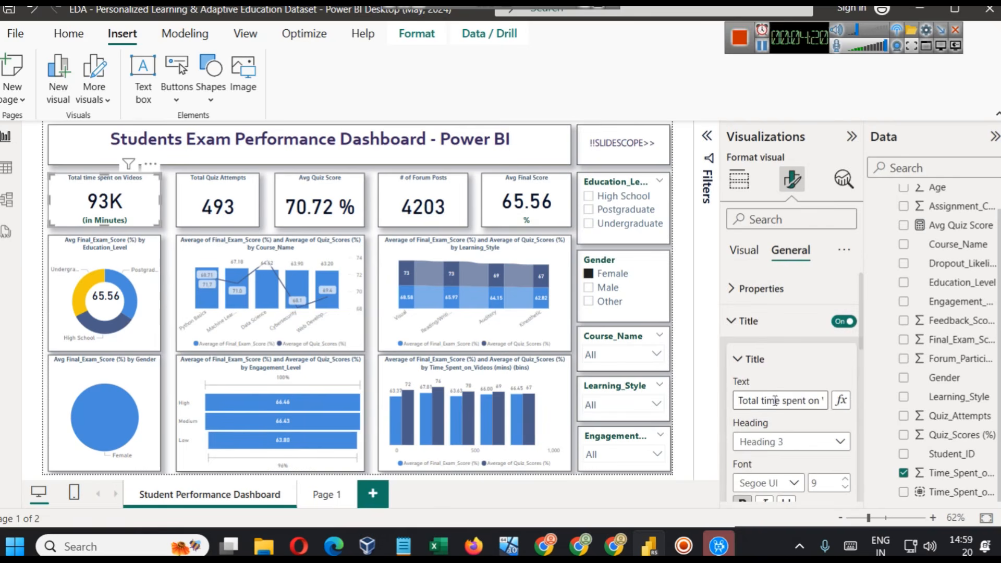
left_click(745, 250)
scroll(786, 388, "down", 2)
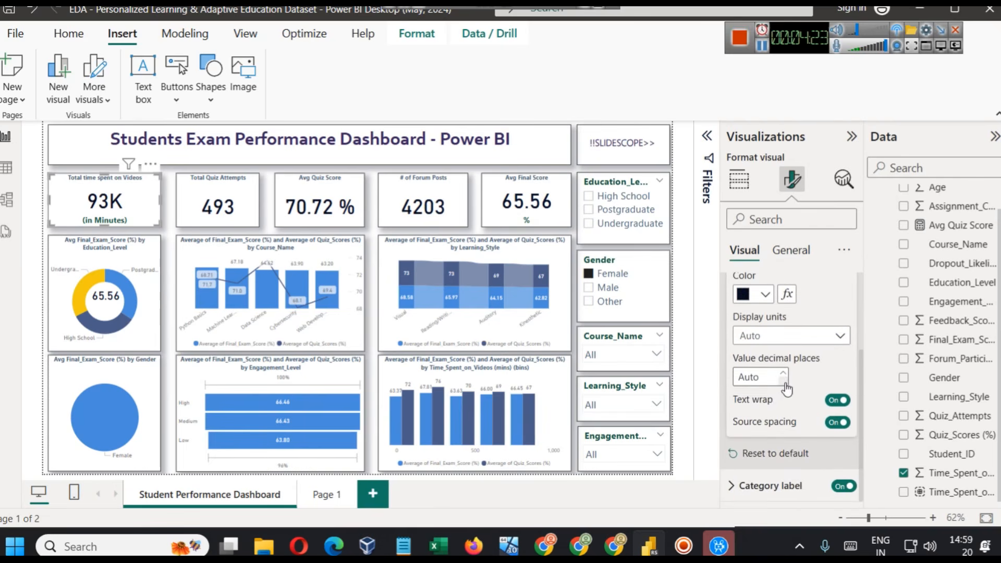
- Check the aggregation and renaming options of the field used in the Total time spent on Videos card
left_click(739, 179)
left_click(836, 379)
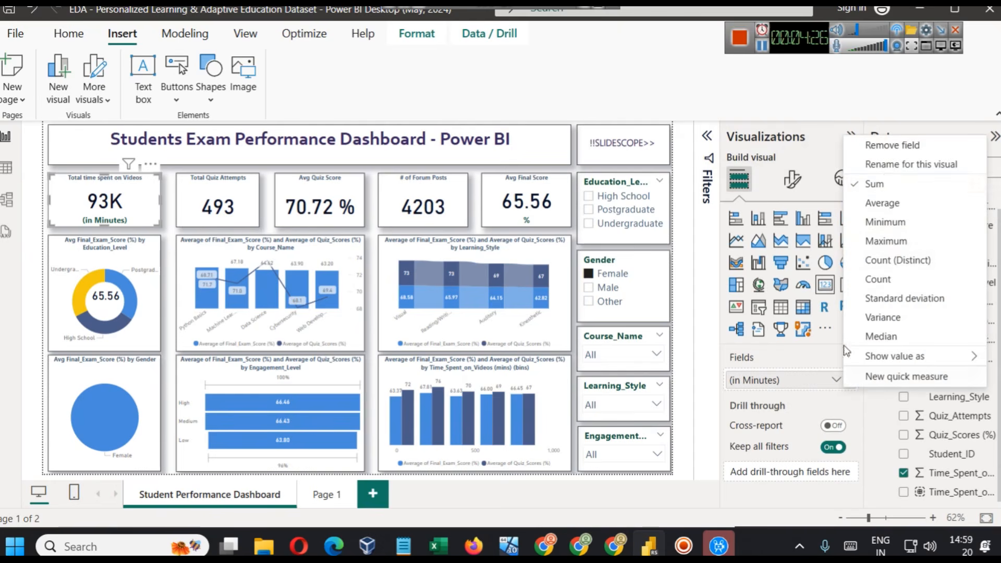
left_click(886, 177)
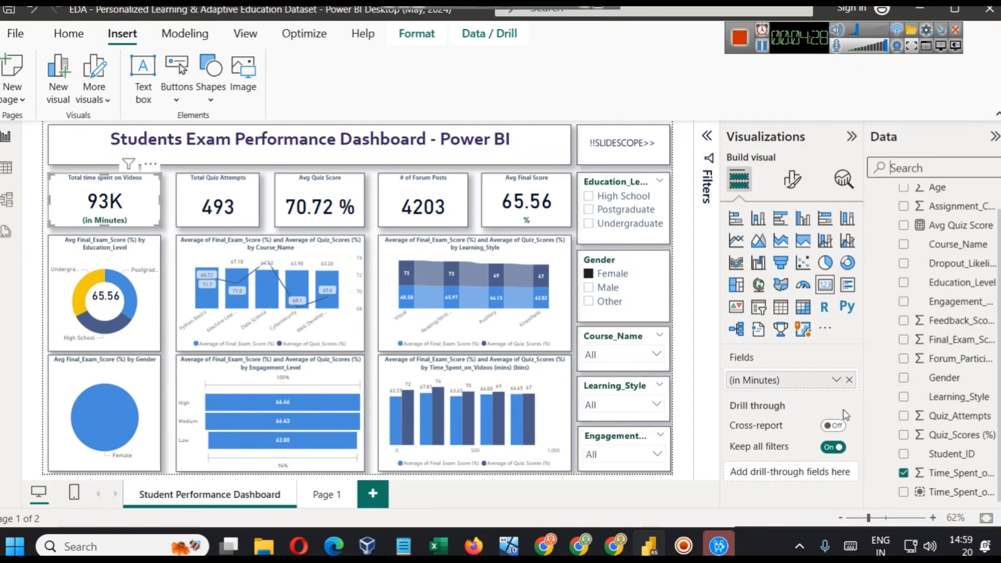
left_click(836, 380)
left_click(886, 180)
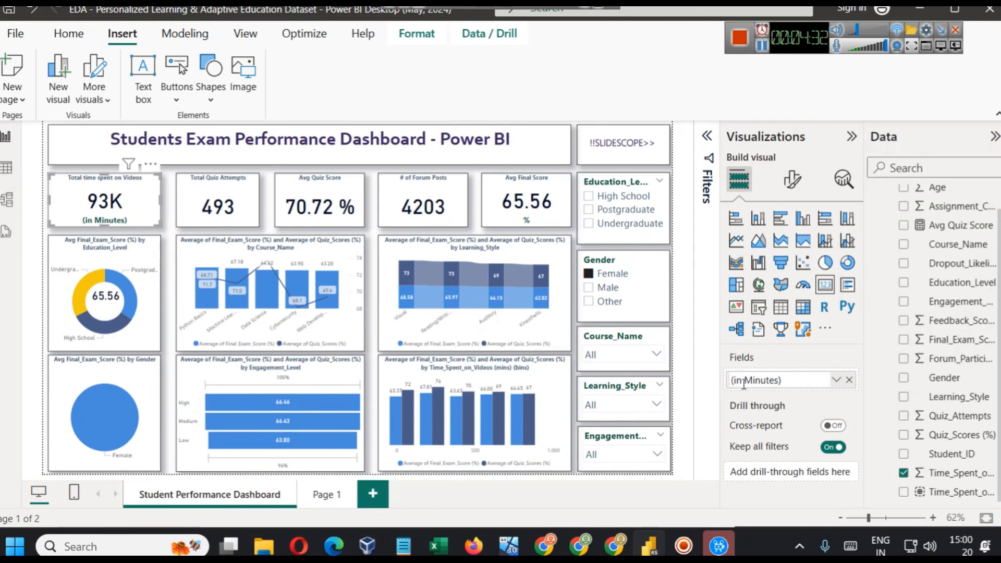
left_click(834, 381)
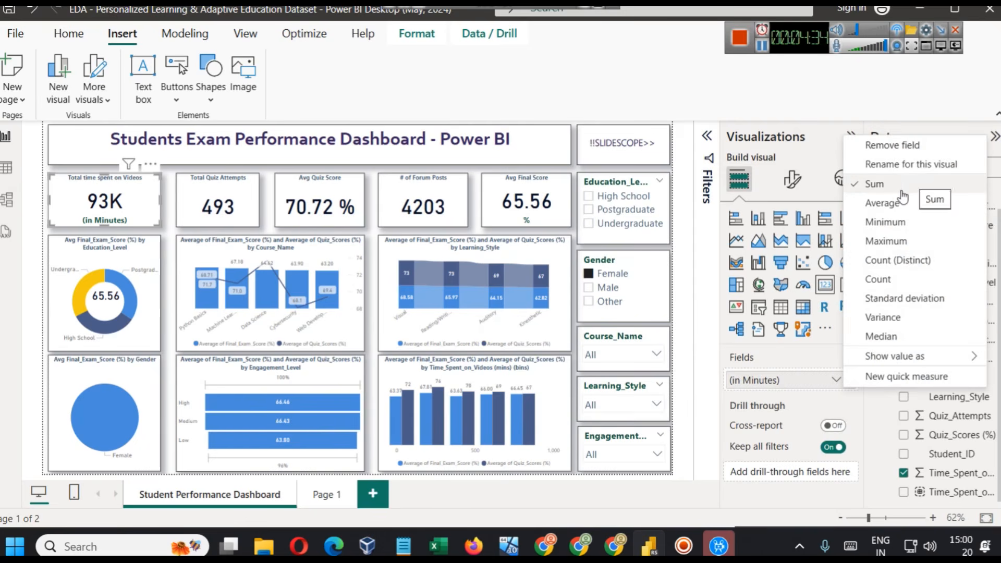
- Check which fields feed the Total Quiz Attempts, Avg Quiz Score and # of Forum Posts cards
left_click(211, 205)
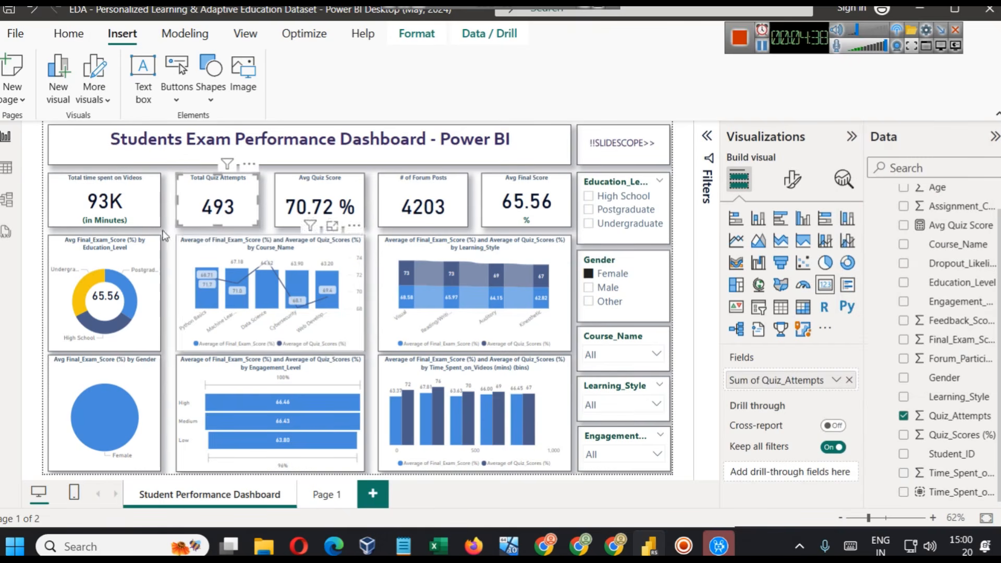
left_click(319, 205)
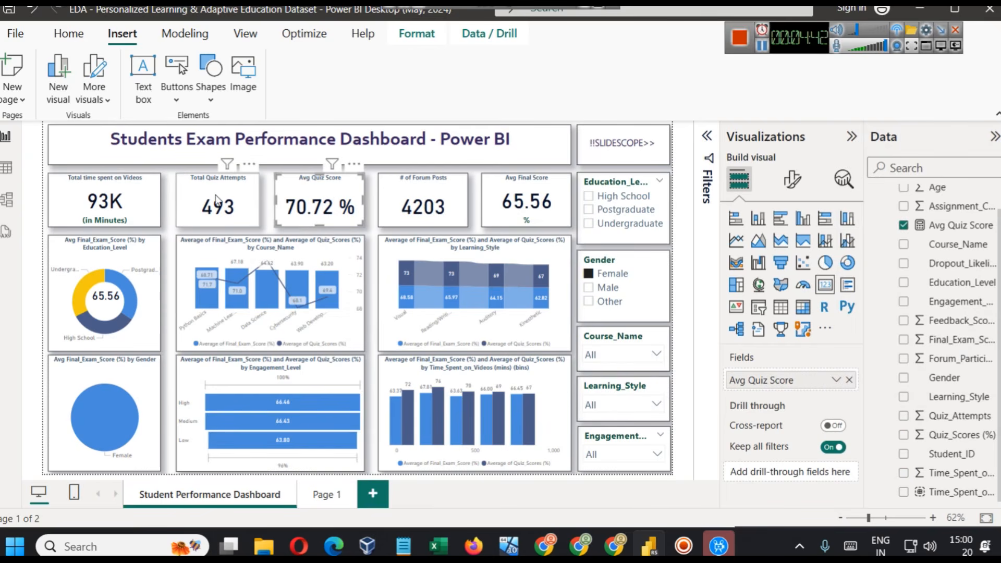
left_click(217, 201)
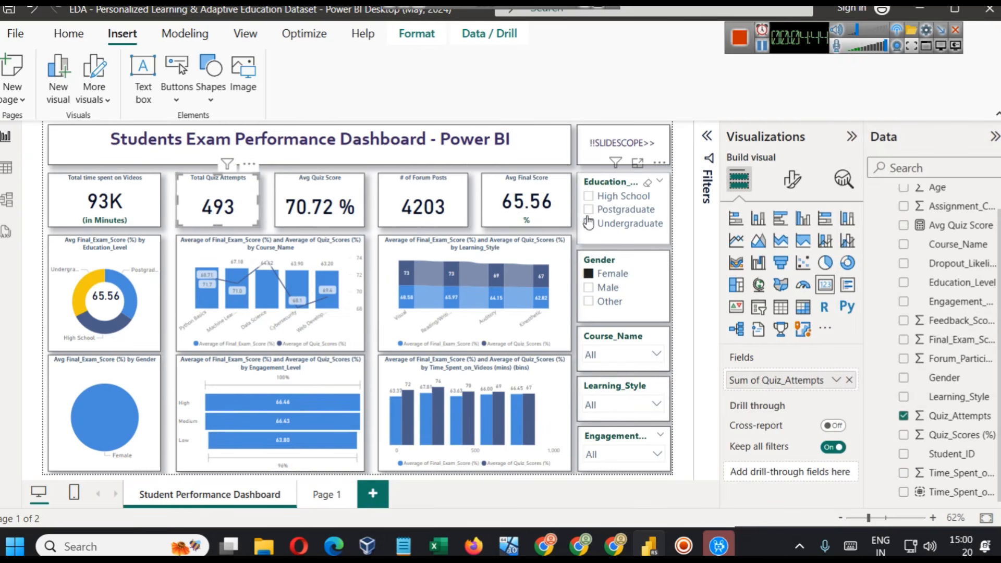
left_click(428, 190)
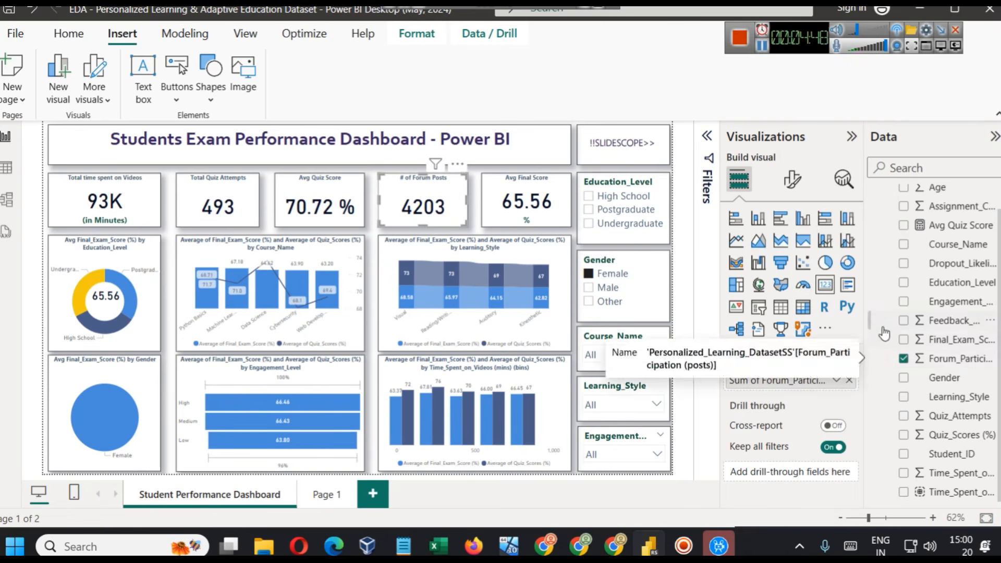
- Widen the Data pane, and remove and re-add Forum_Participation (posts) as the field of the # of Forum Posts card
left_click_drag(863, 307, 811, 308)
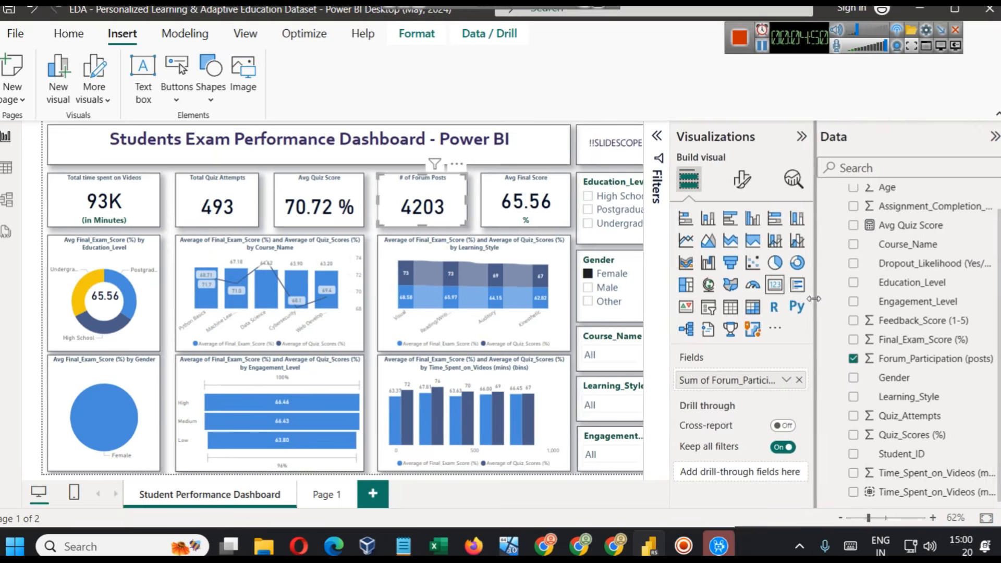
left_click(796, 379)
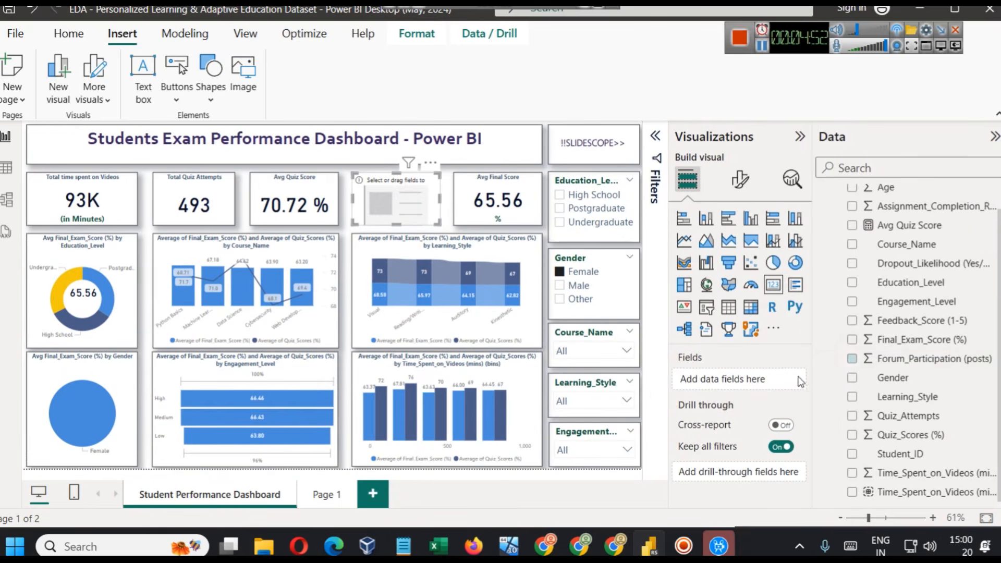
left_click_drag(938, 359, 744, 376)
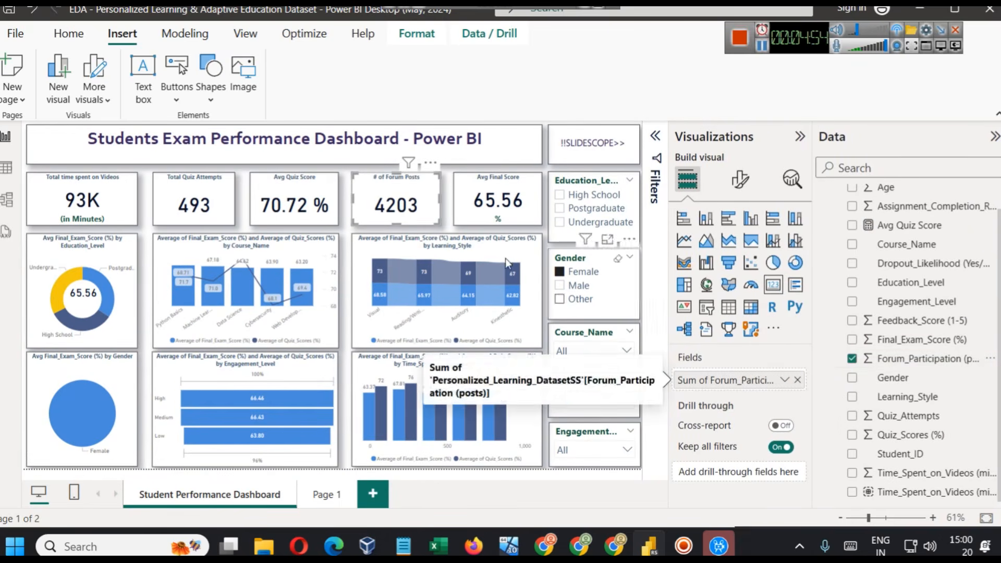
- Check the field and aggregation behind the Avg Final Score card
left_click(495, 197)
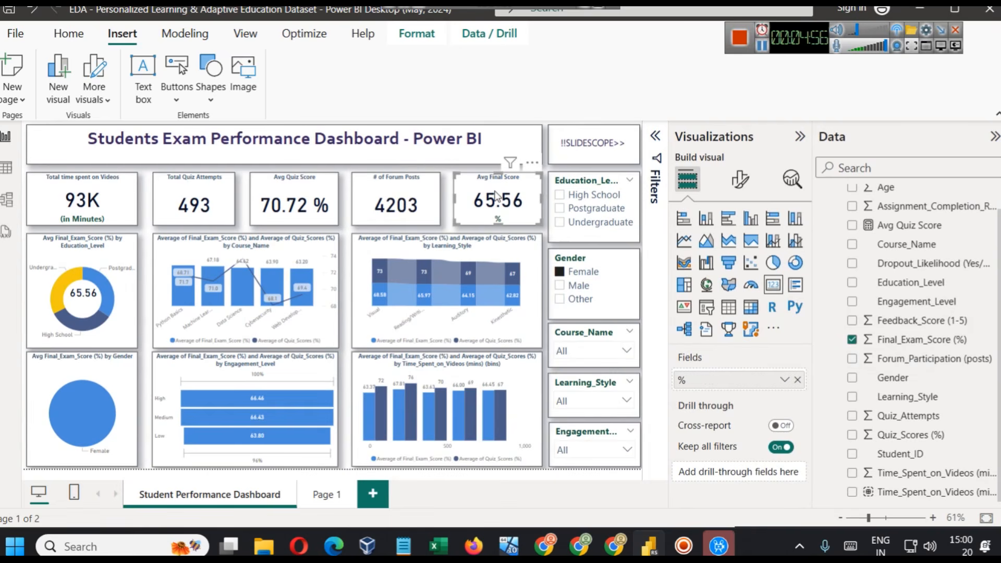
left_click(784, 379)
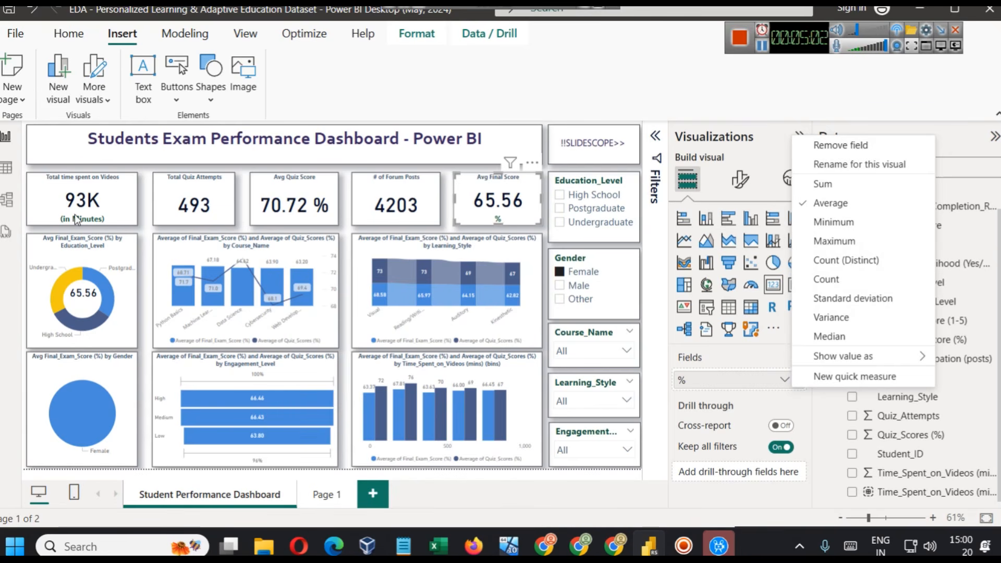
left_click(650, 88)
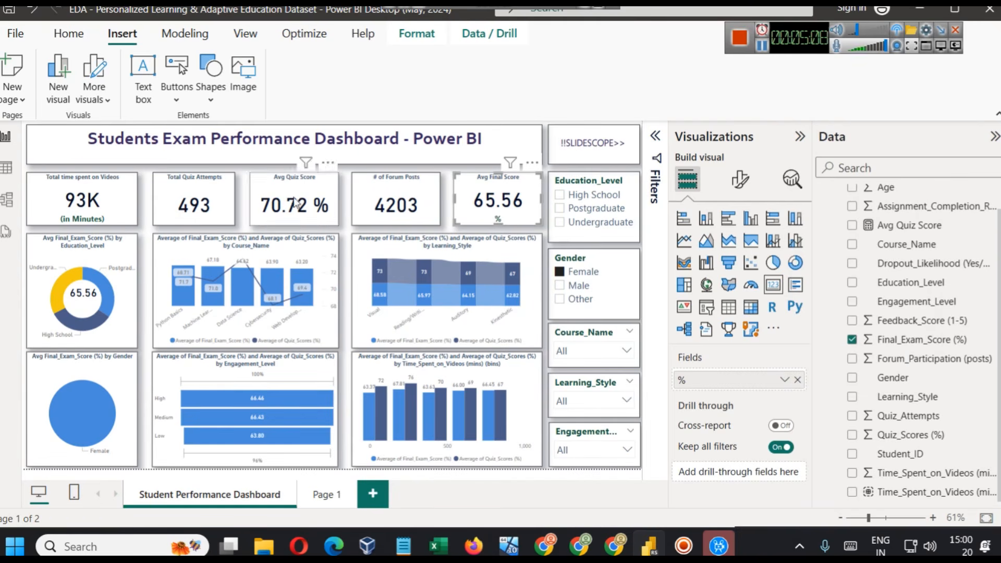
- Set the title font size of the Total Quiz Attempts card to 12
left_click(206, 200)
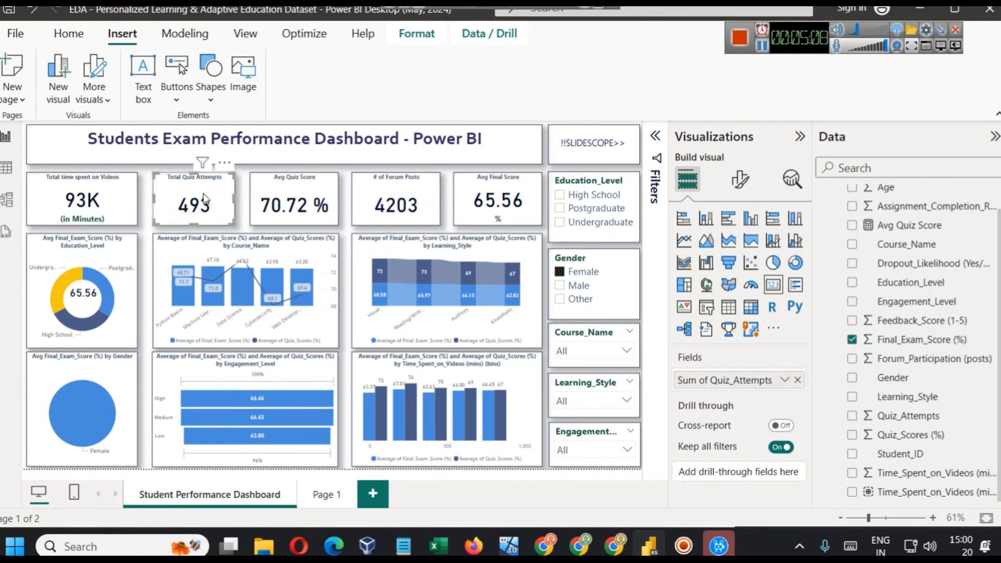
left_click(740, 180)
left_click(739, 250)
left_click(744, 327)
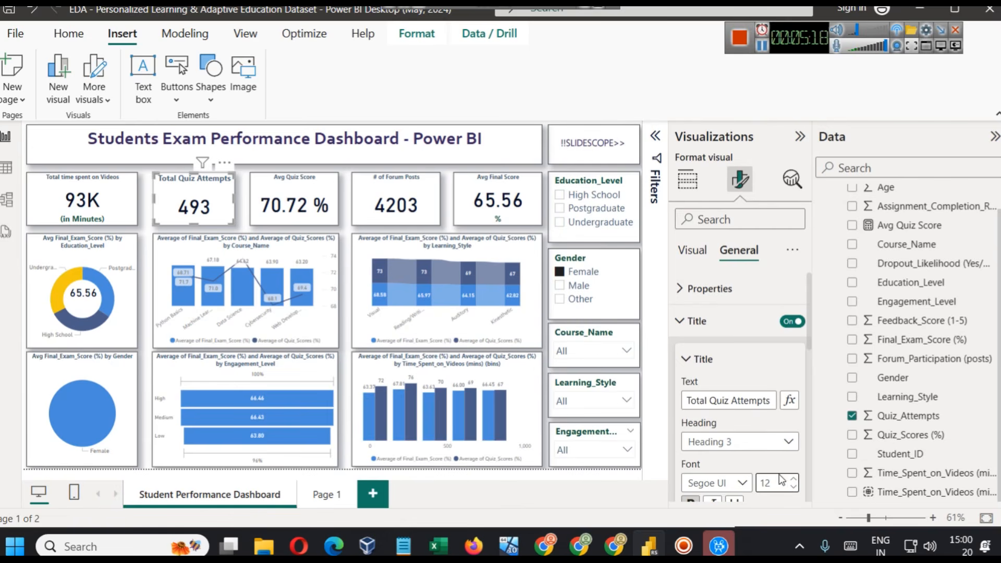
- Set the title font size to 12 on the Avg Quiz Score, # of Forum Posts and Avg Final Score cards
left_click(294, 203)
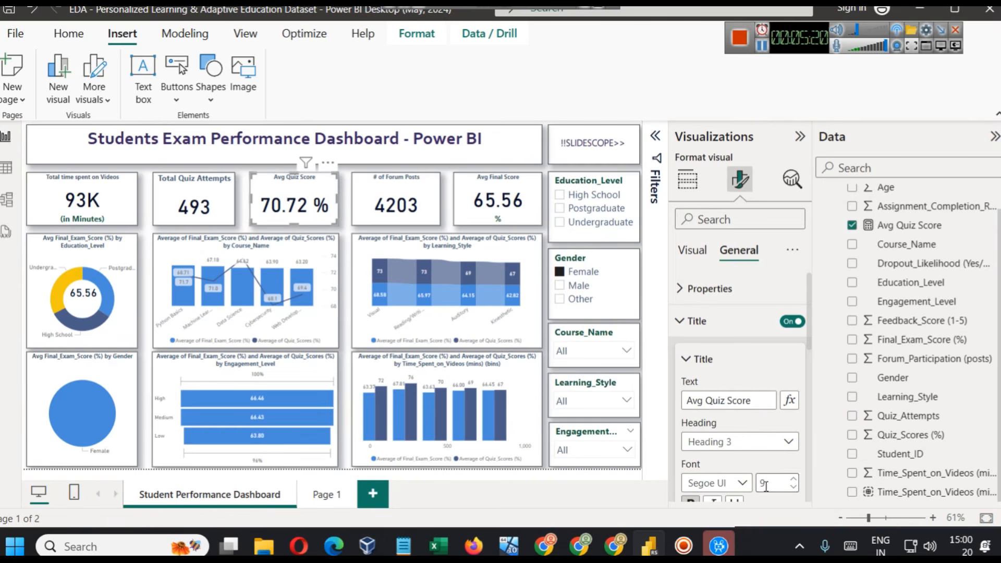
left_click(396, 206)
double_click(773, 482)
left_click(497, 203)
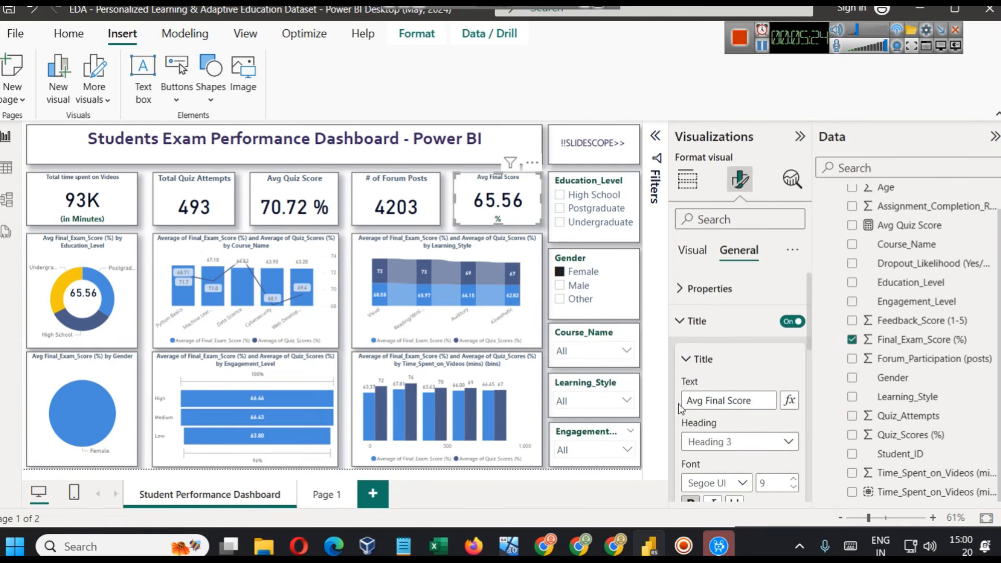
- Set the title font size of the Total time spent on Videos card to 12
left_click(83, 201)
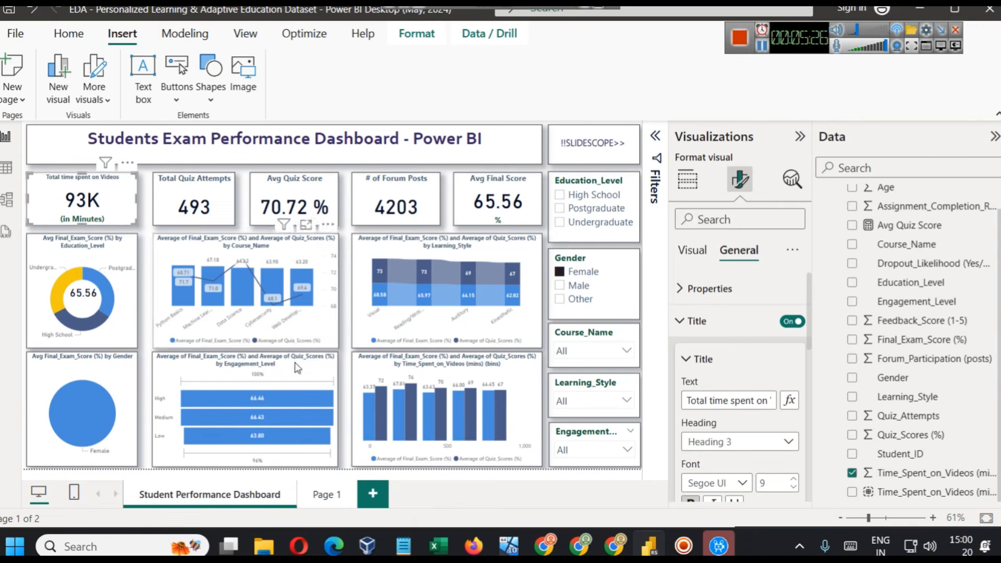
double_click(774, 490)
type("12")
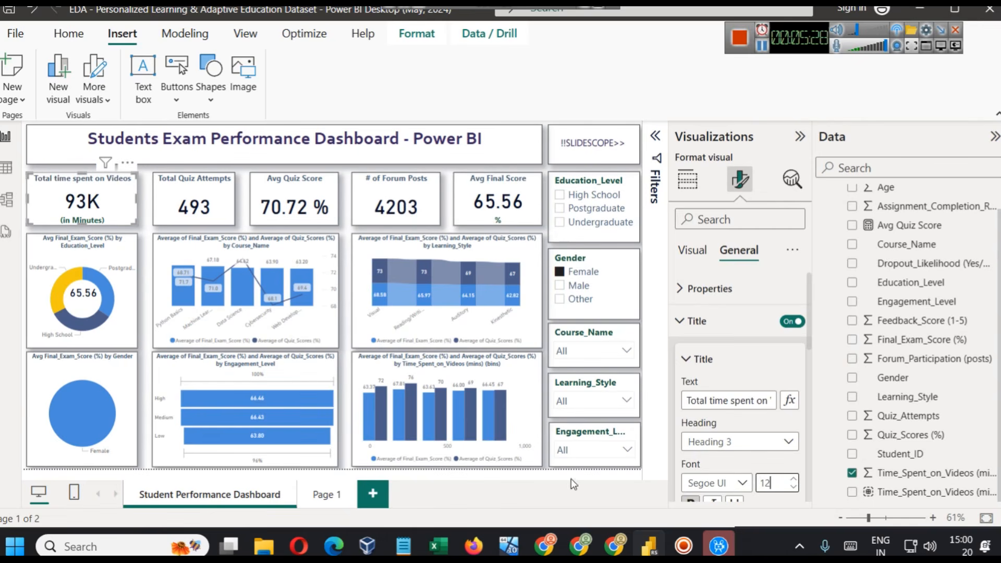
- Inspect the fields behind the Education_Level donut chart and the card placed in its centre
left_click(799, 136)
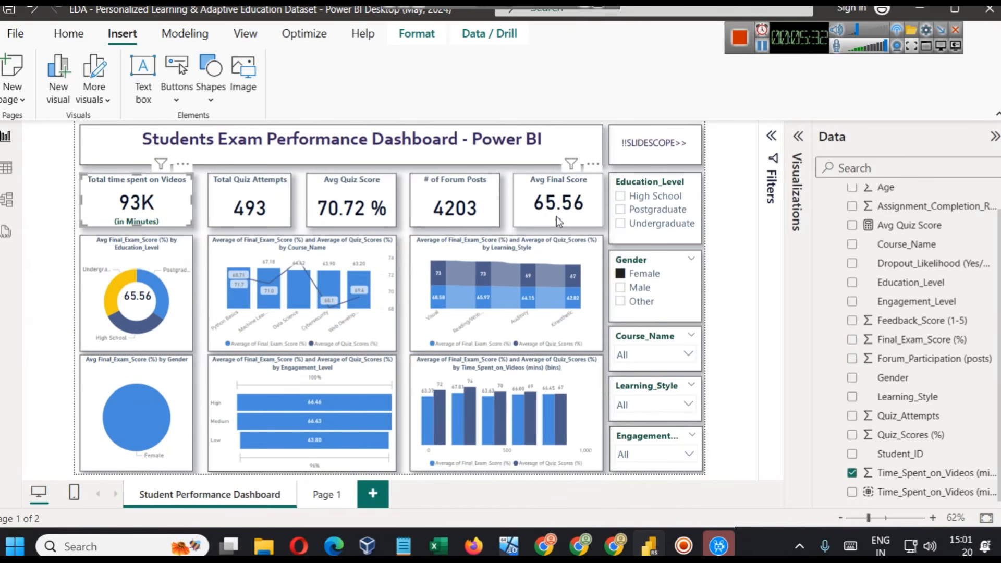
scroll(854, 303, "up", 1)
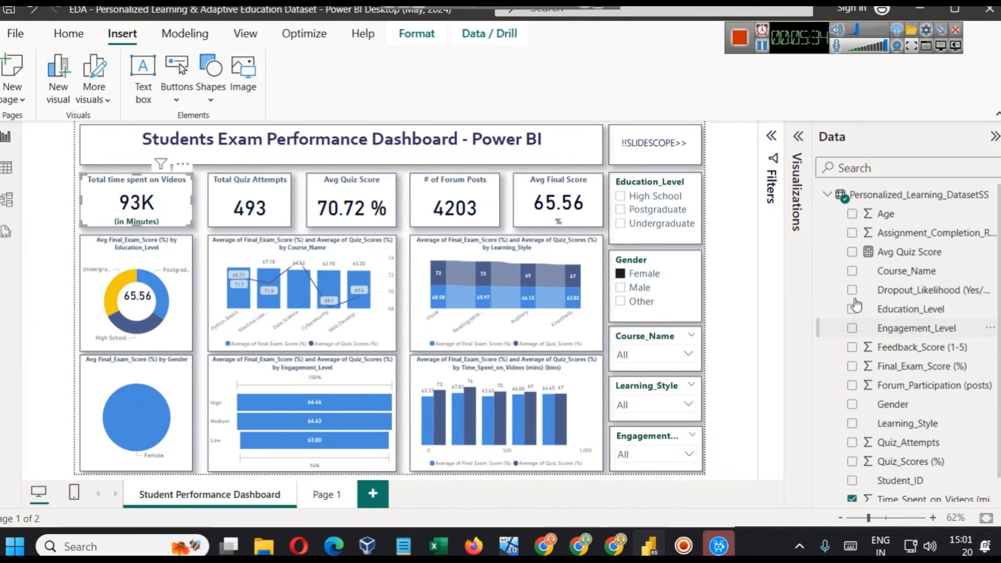
left_click(150, 259)
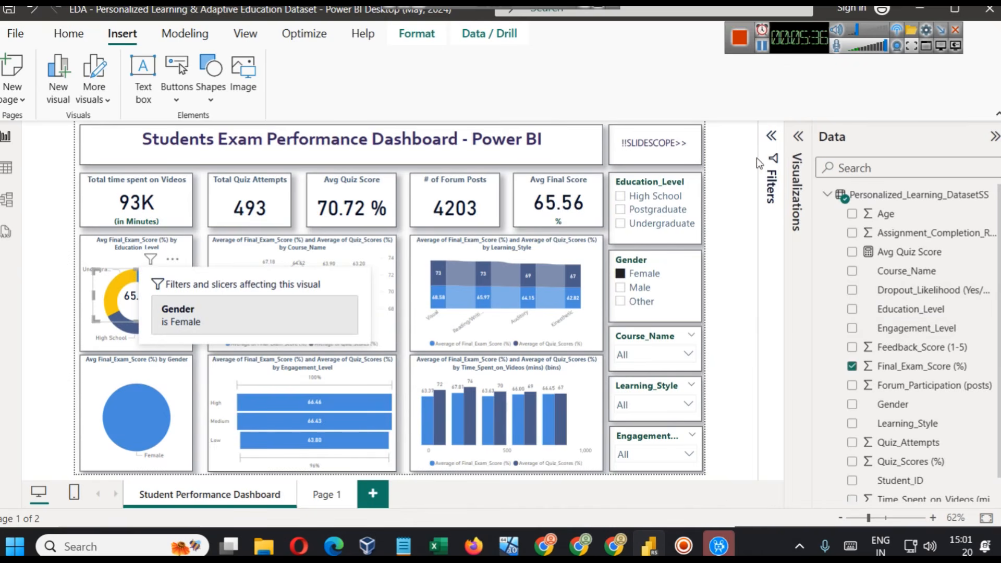
left_click(799, 137)
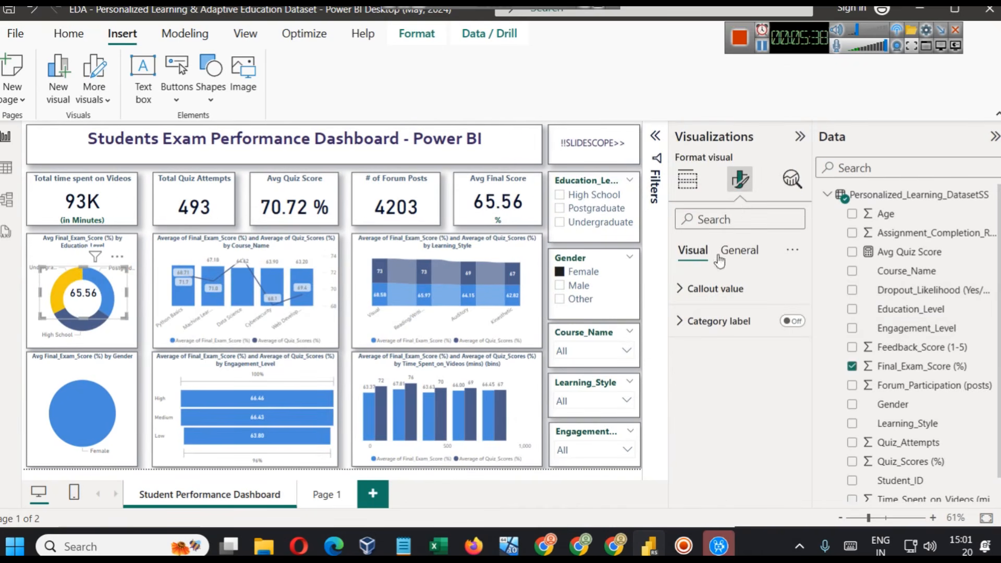
left_click(687, 179)
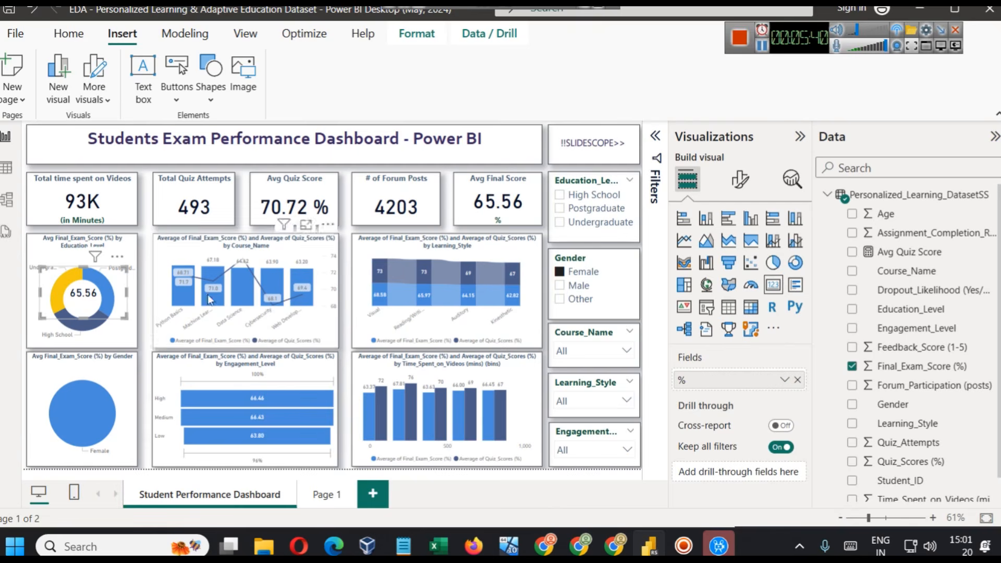
left_click(120, 243)
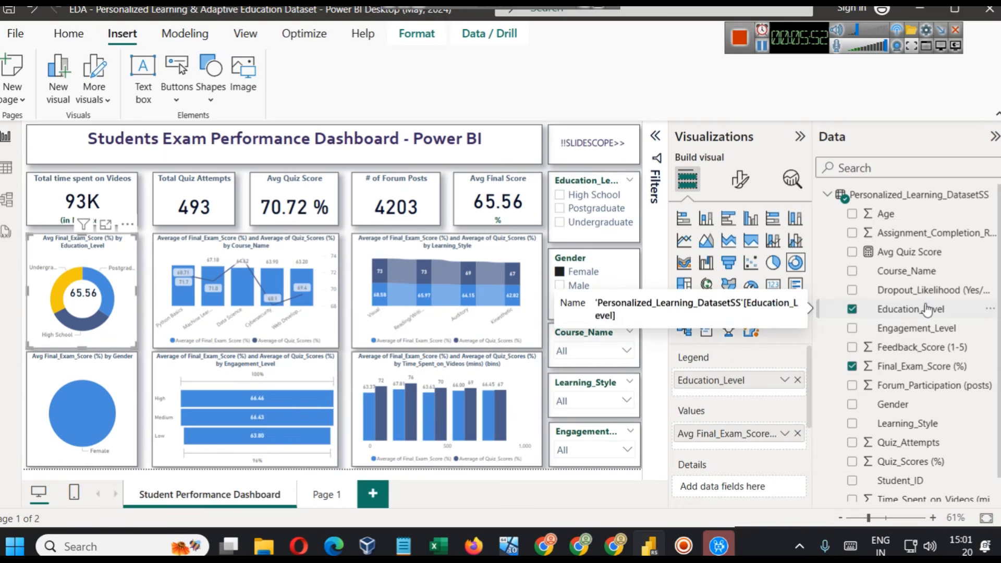
- Open the dataset's table view and review its columns starting from Student_ID
left_click(6, 167)
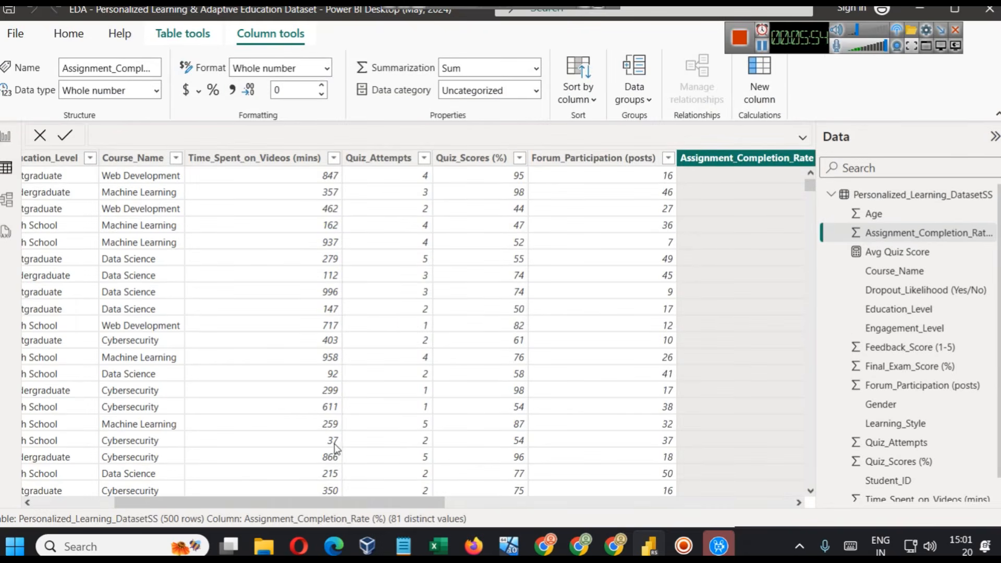
left_click(235, 475)
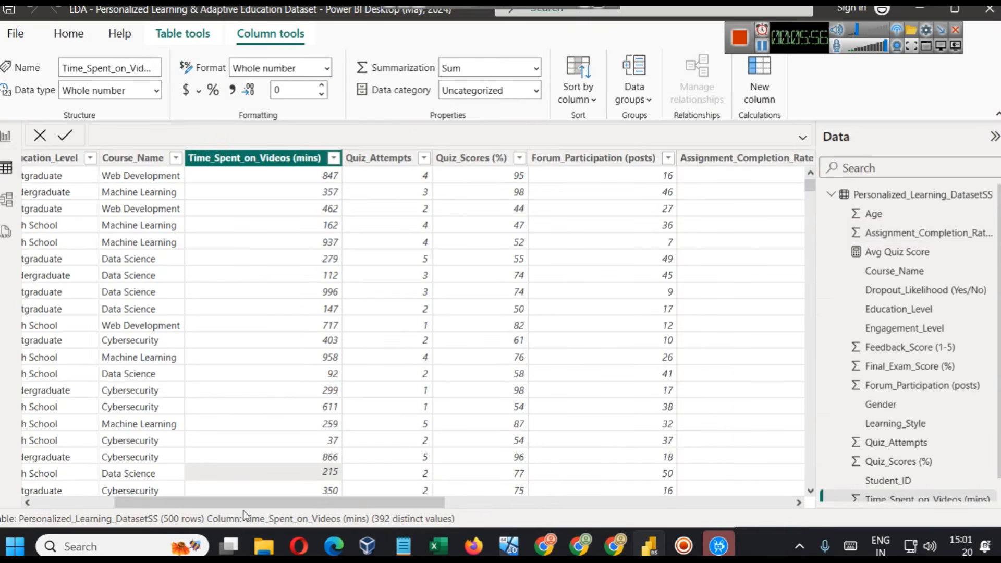
left_click_drag(190, 496, 108, 471)
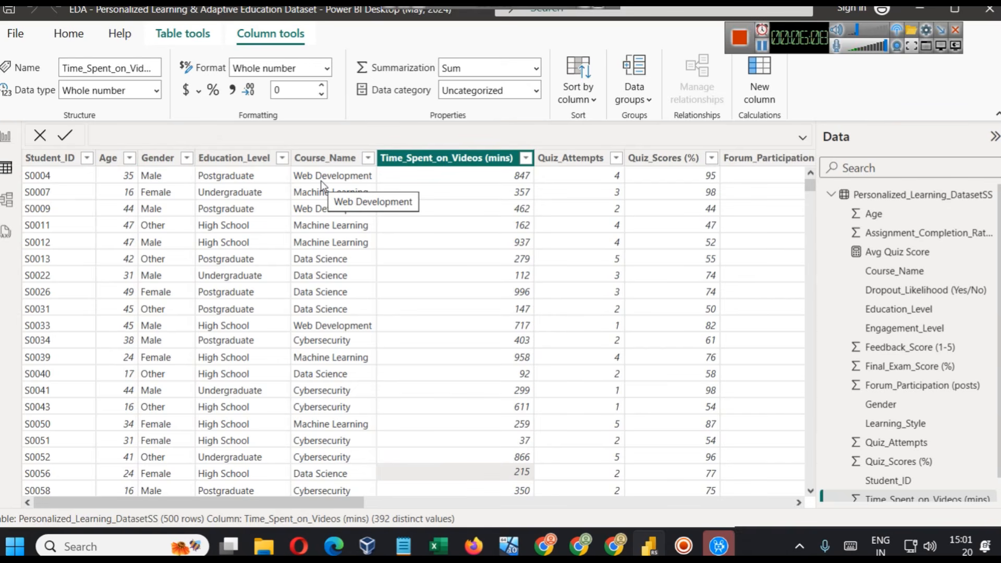
- Review the distinct values of the Course_Name and Education_Level columns without filtering, and return to the report page
left_click(368, 157)
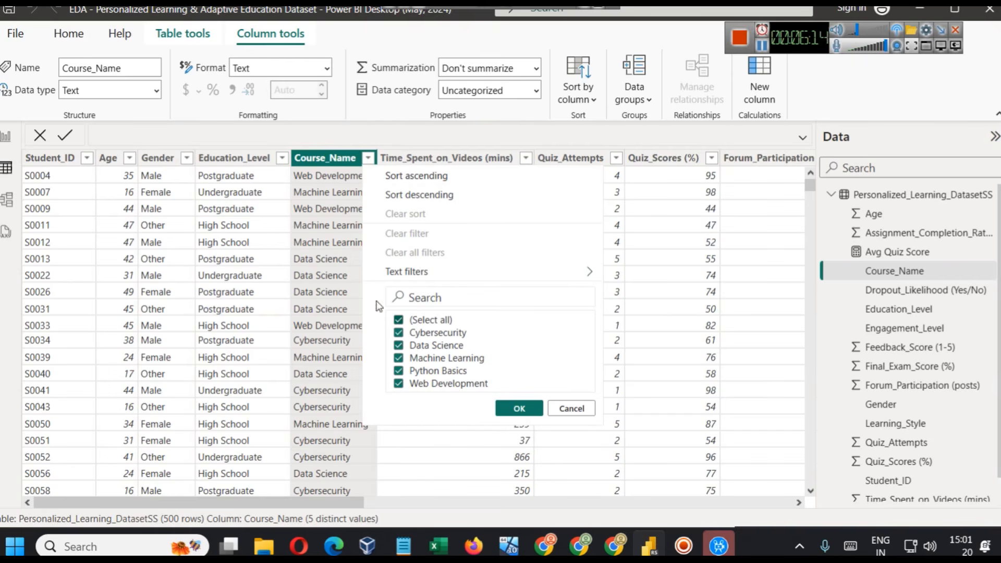
left_click(282, 159)
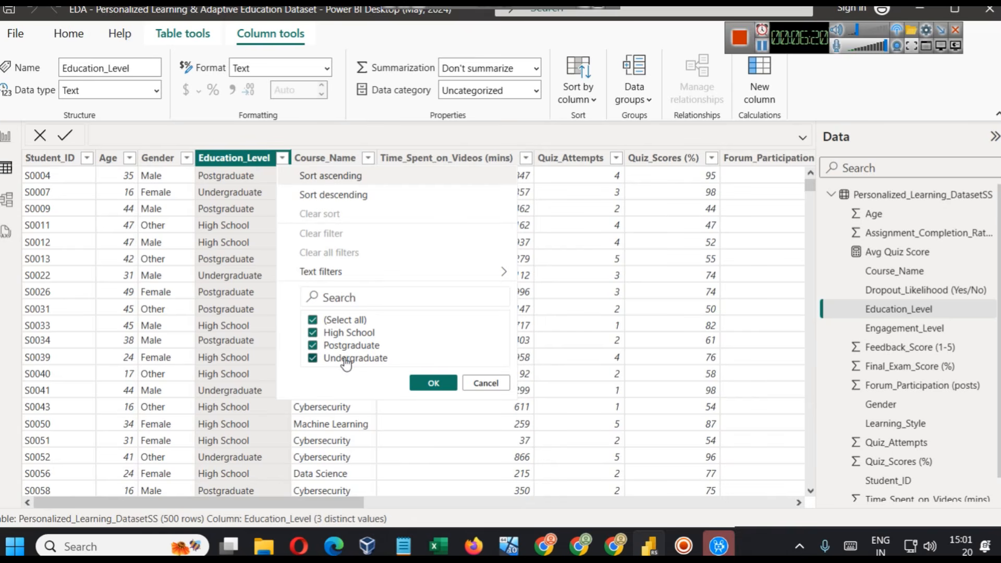
left_click(485, 383)
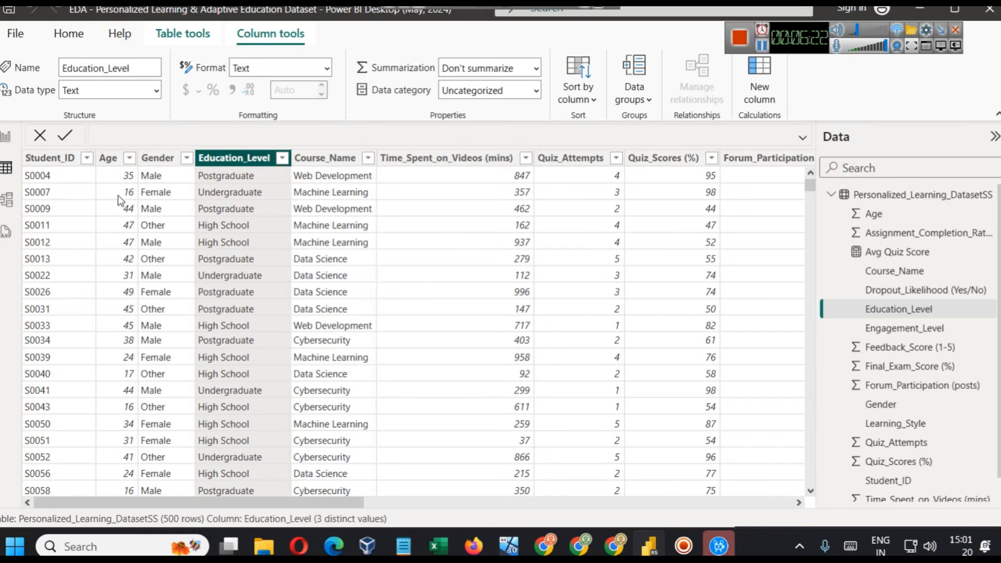
left_click(6, 137)
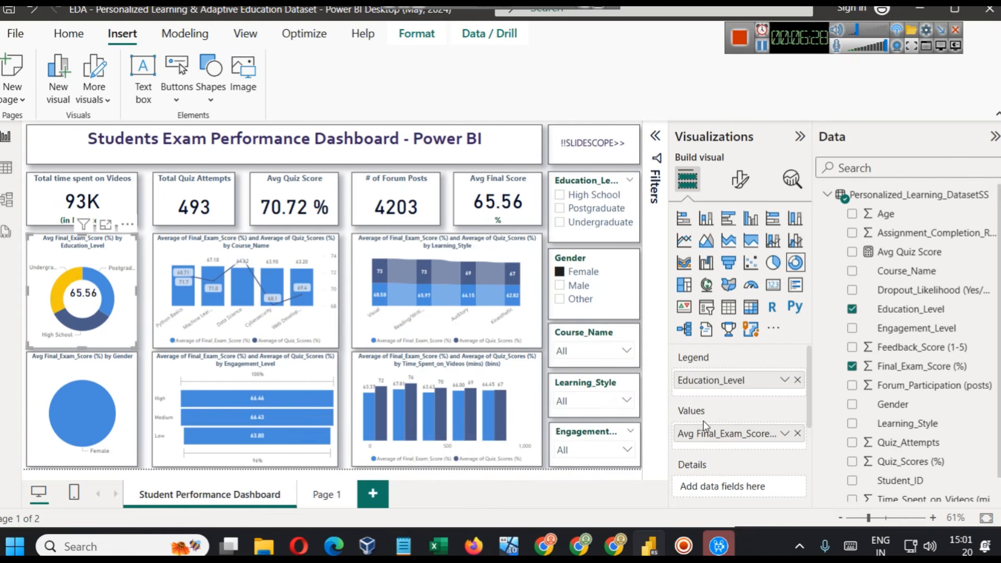
- Remove the value field from the Education_Level donut chart and re-add Final_Exam_Score (%) as a value aggregated by Average
left_click(784, 433)
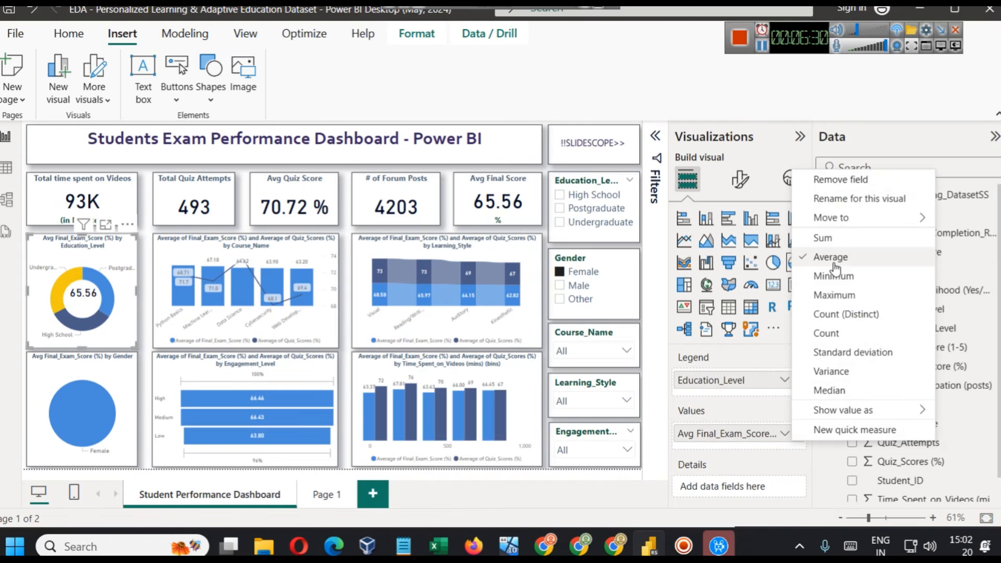
left_click(736, 513)
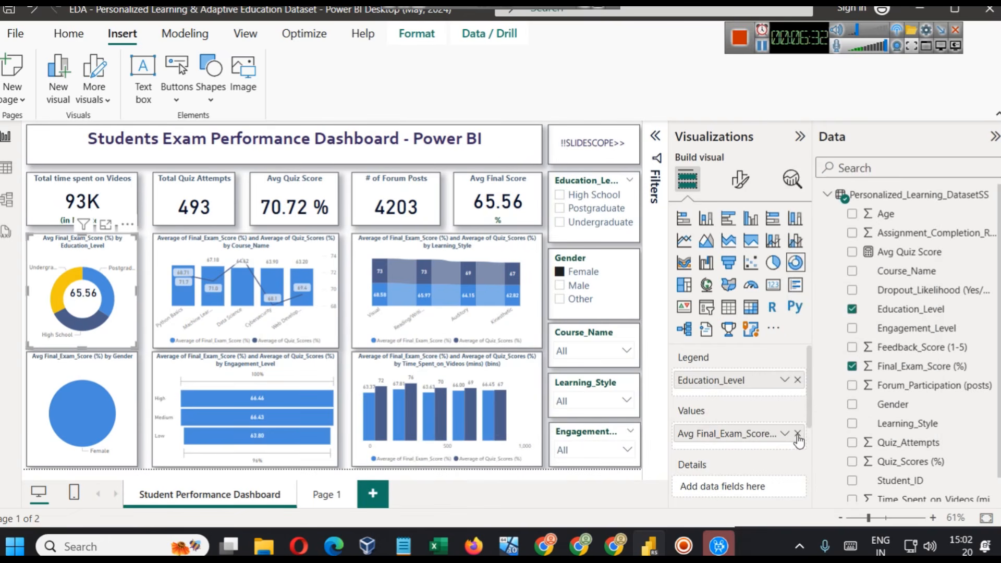
left_click(797, 434)
left_click_drag(898, 367, 751, 434)
left_click(785, 433)
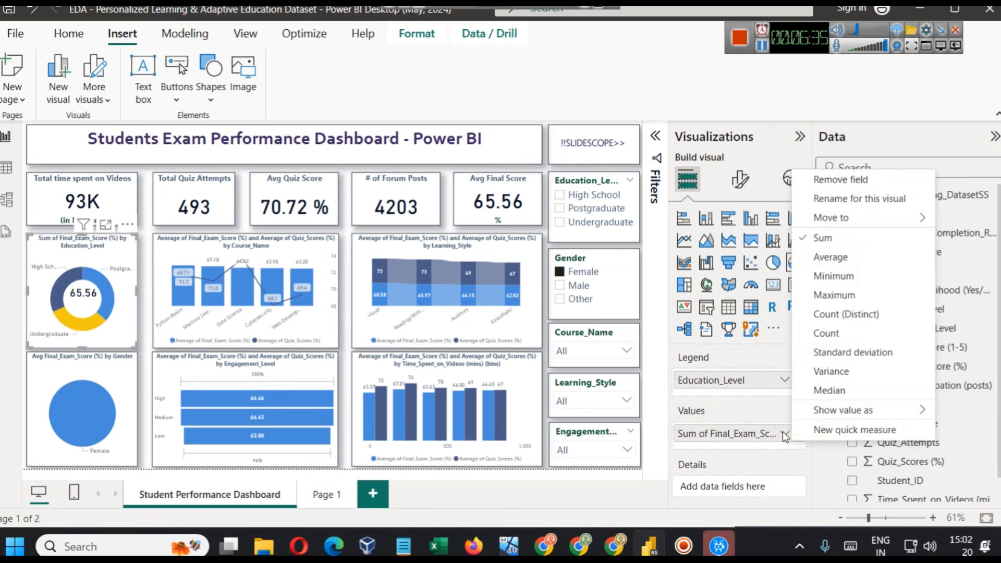
left_click(822, 256)
- Nudge the average score card slightly so it sits centred inside the Education_Level donut
left_click(106, 284)
left_click(123, 339)
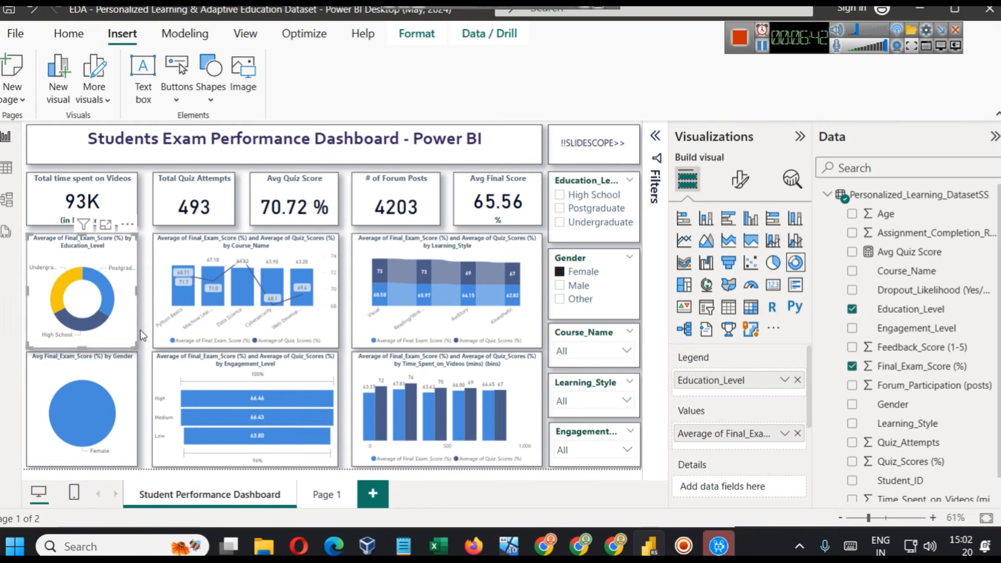
left_click(86, 300)
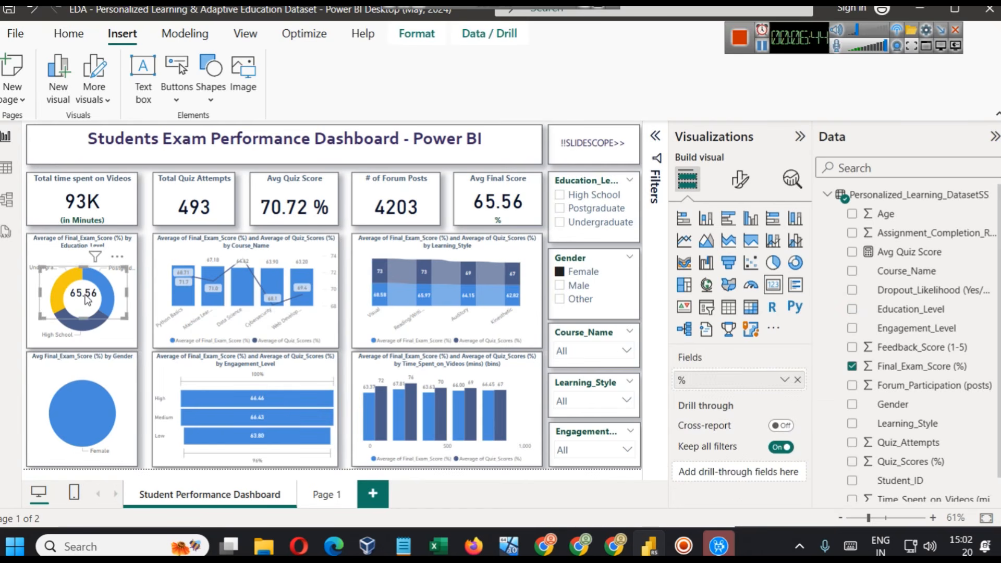
left_click_drag(87, 300, 87, 301)
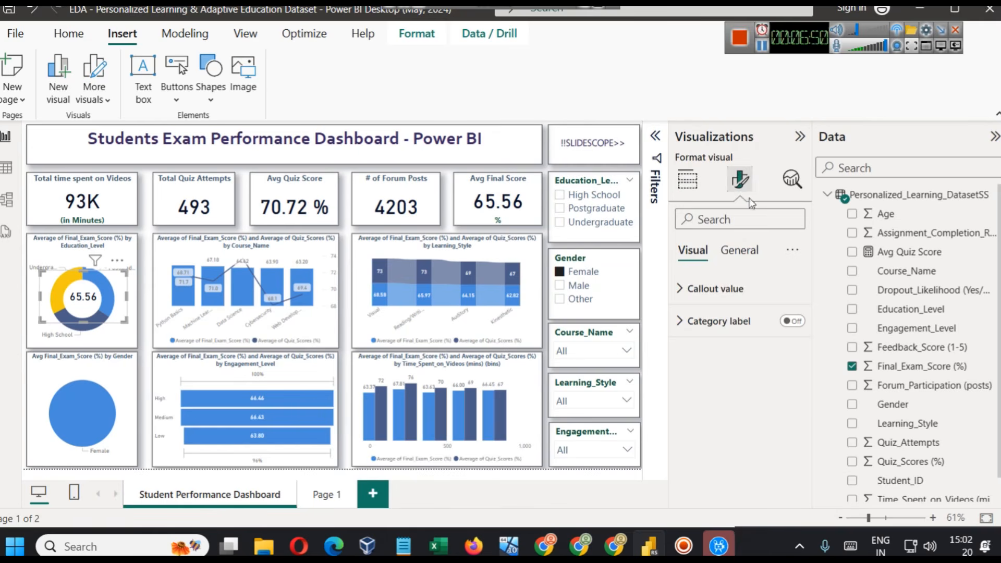
- Show the effect of the background on the donut's centre card by switching it on and off again
left_click(740, 252)
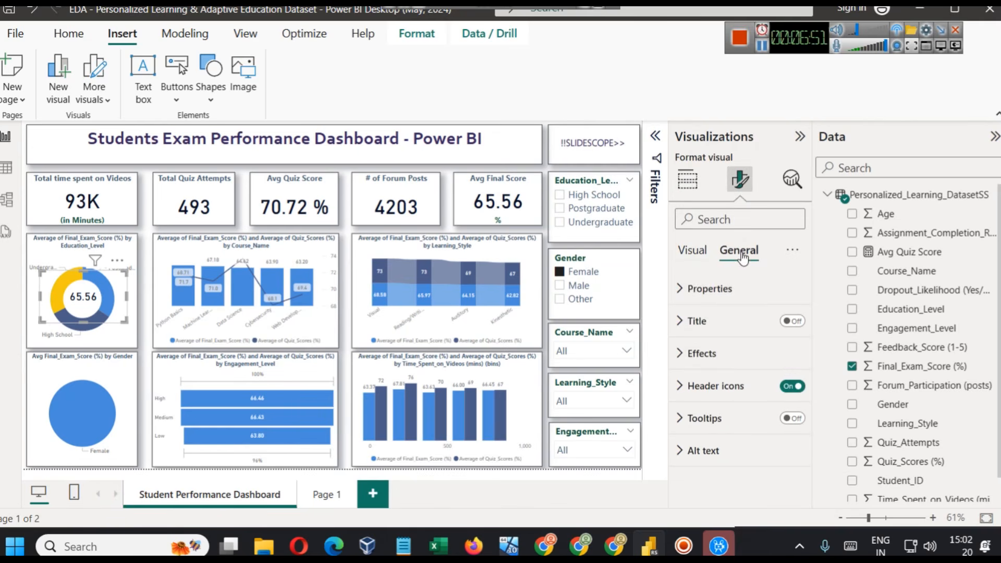
left_click(753, 356)
left_click(786, 393)
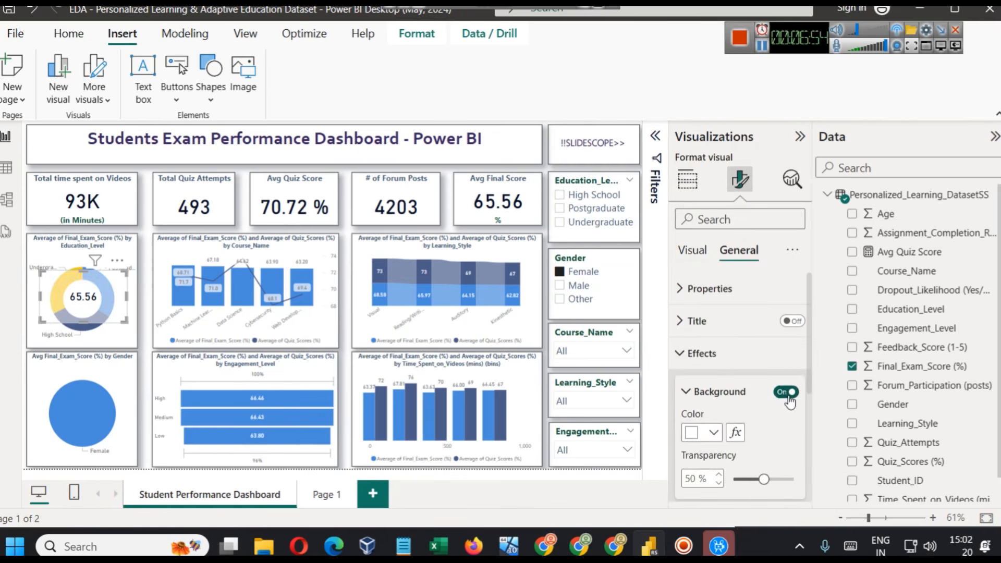
left_click(785, 393)
left_click(692, 251)
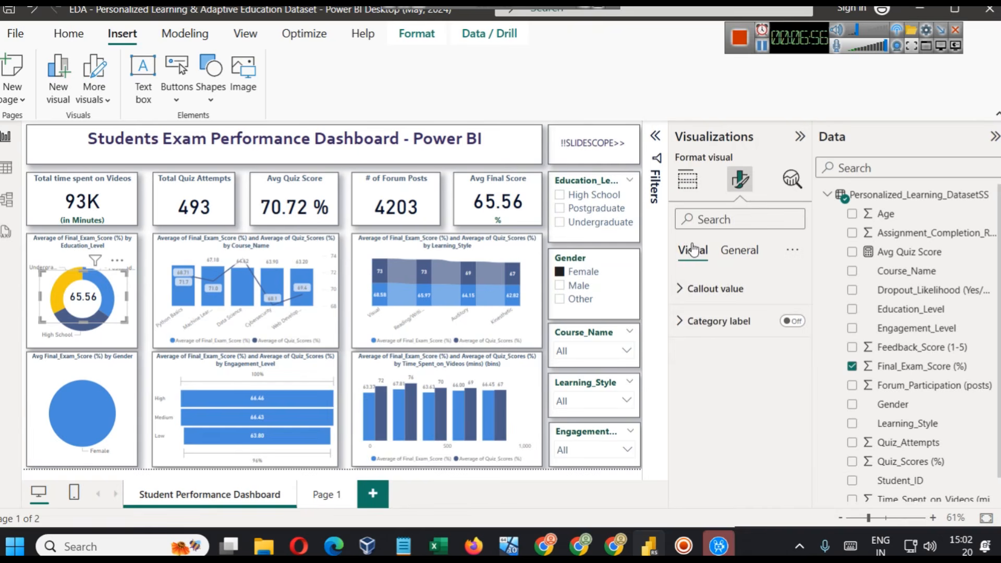
- Check which aggregation the centre card's % field uses, leaving it as it is
left_click(688, 179)
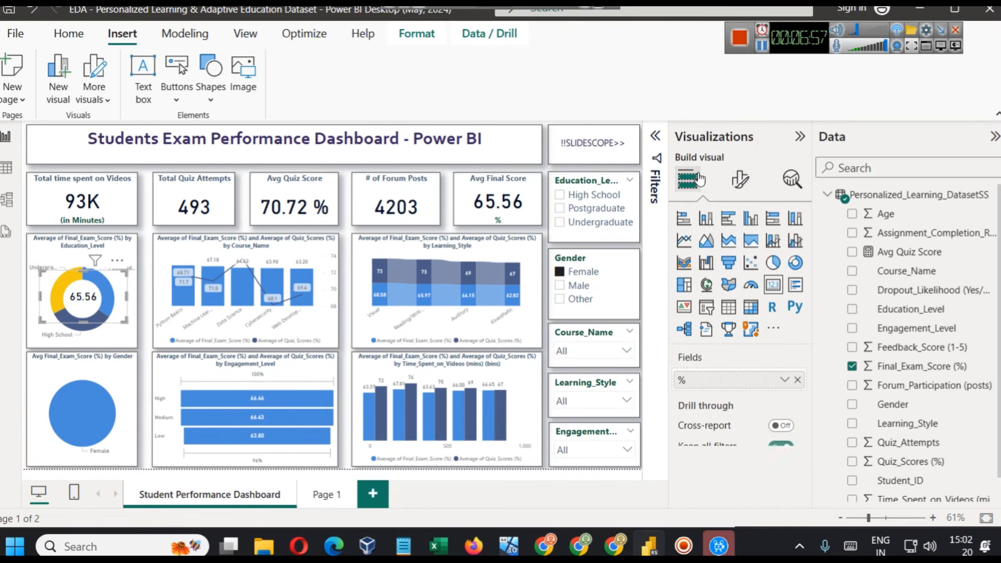
left_click(784, 381)
left_click(993, 428)
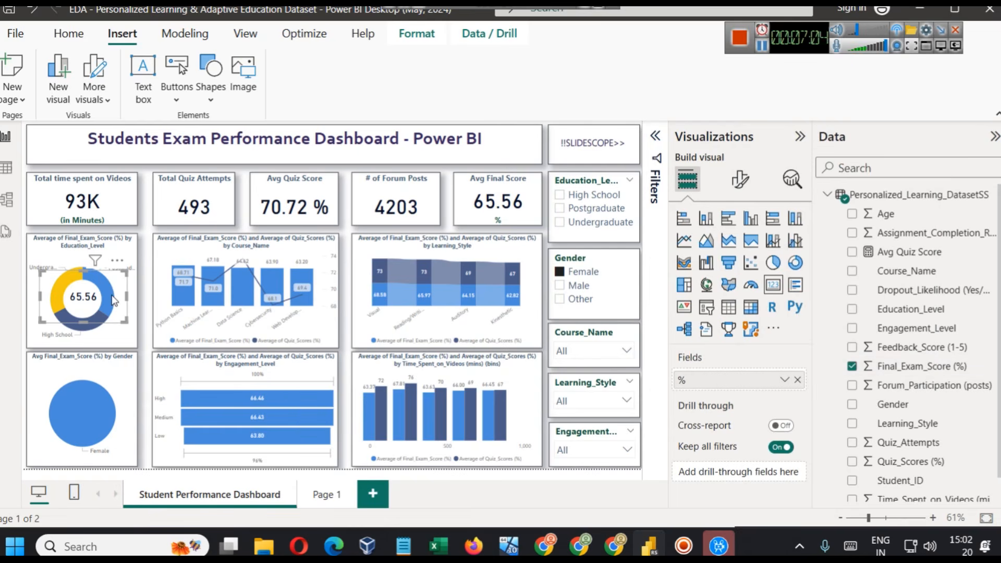
left_click(783, 381)
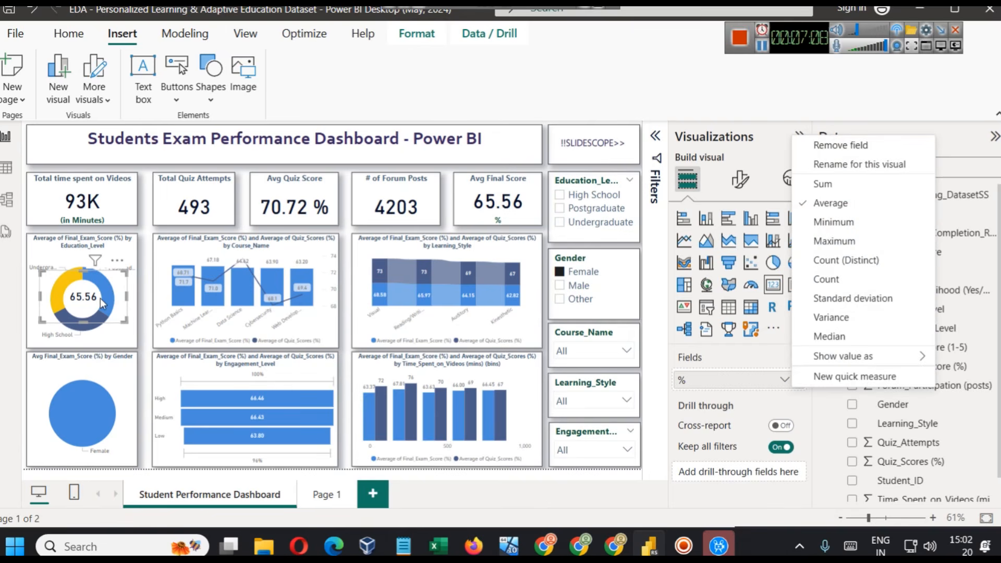
left_click(121, 249)
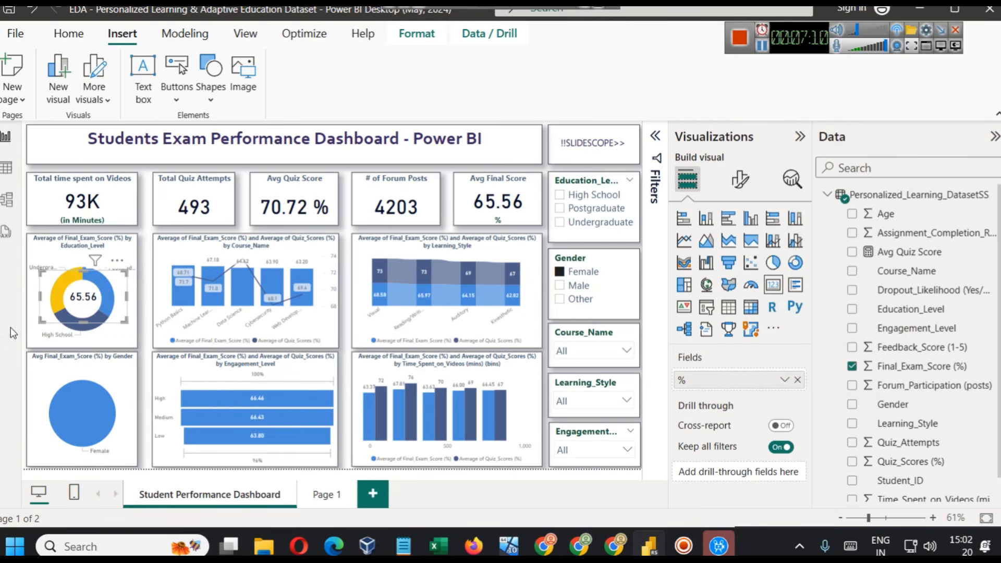
- Enlarge the Education_Level donut chart in focus mode, examine the value of each segment, and return to the report
left_click(33, 335)
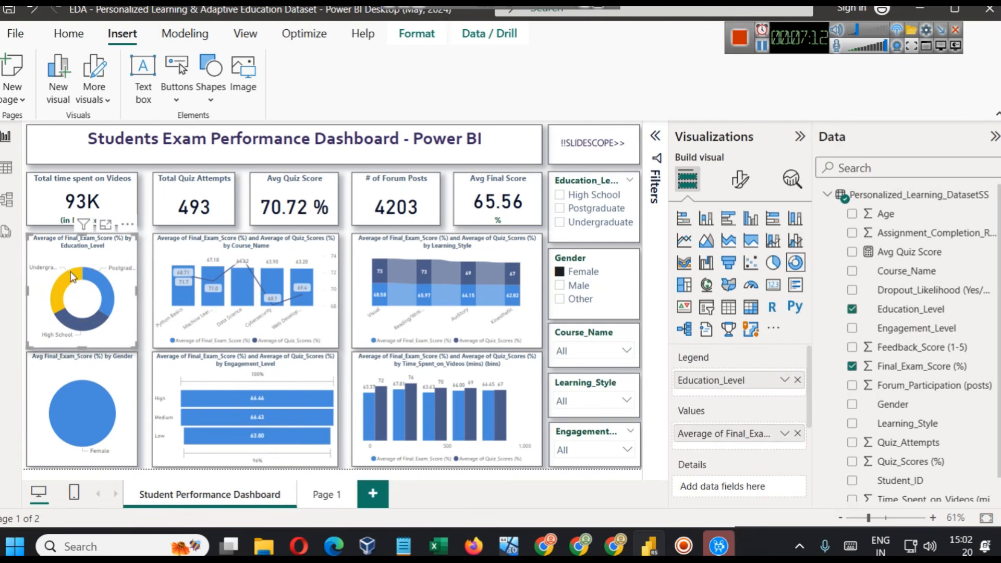
left_click(106, 224)
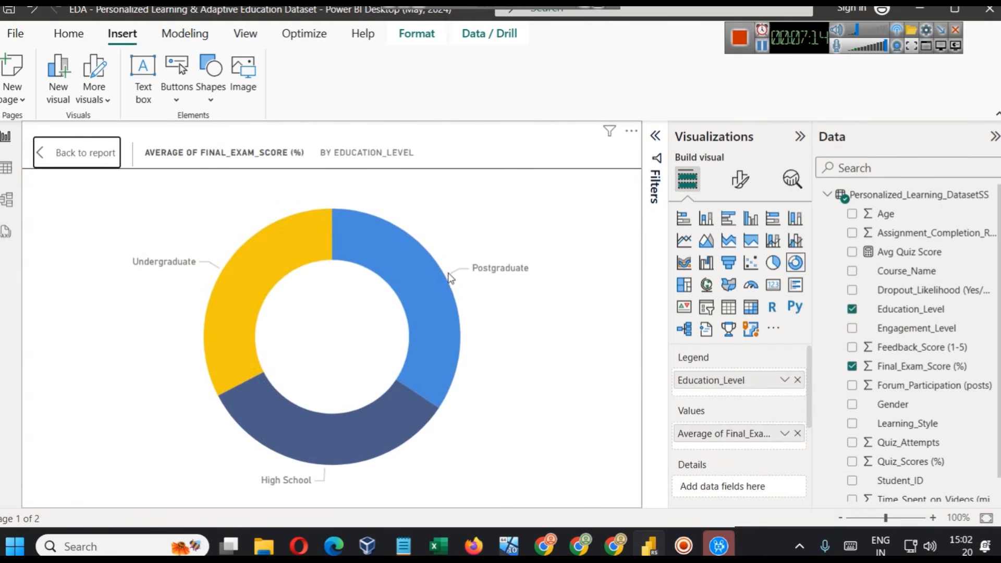
mouse_move(440, 274)
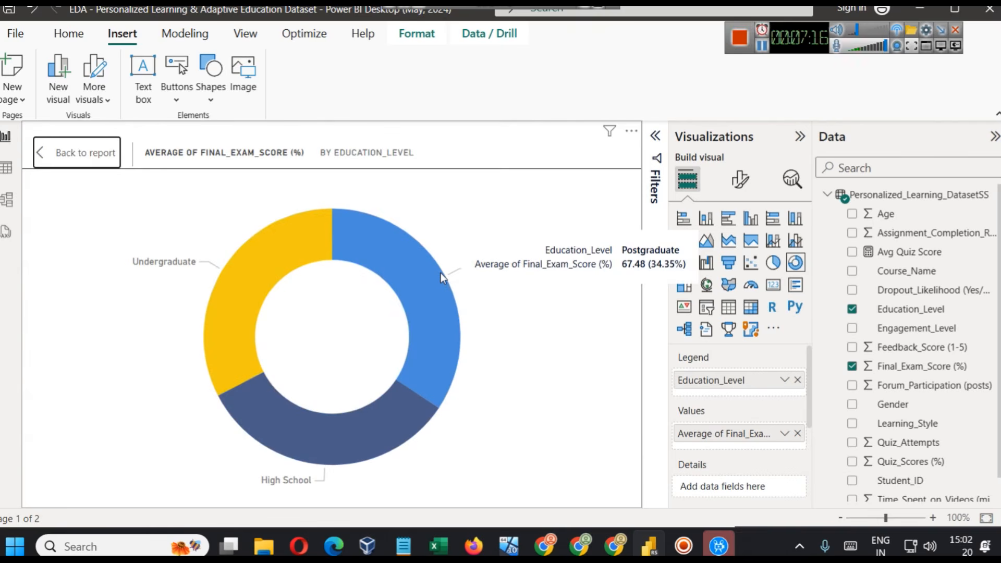
mouse_move(320, 441)
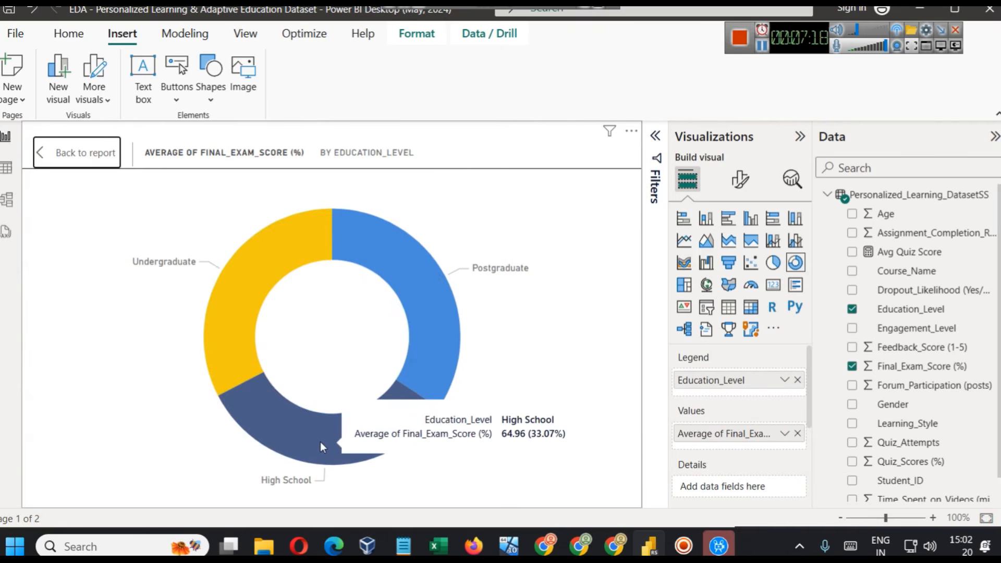
mouse_move(242, 295)
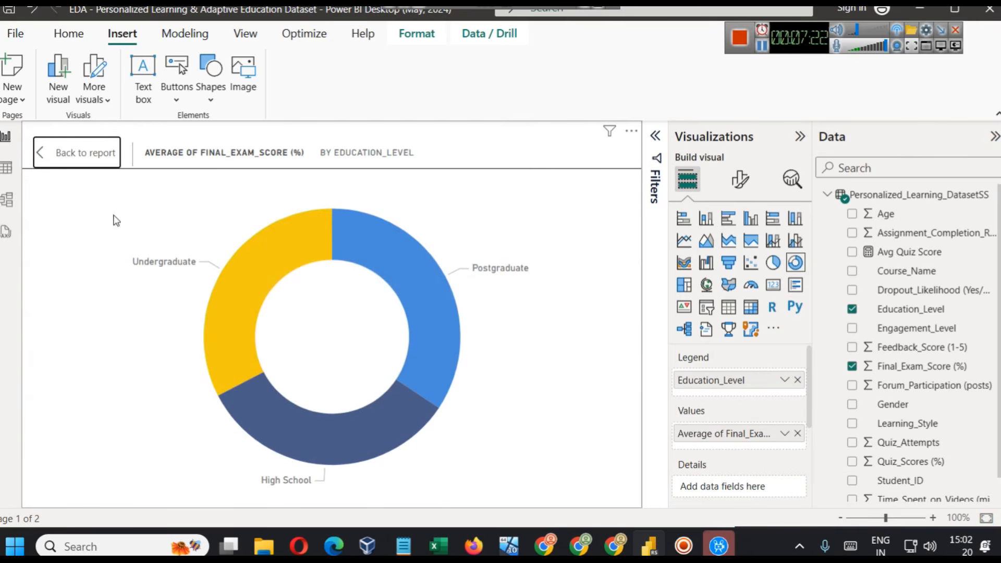
left_click(86, 157)
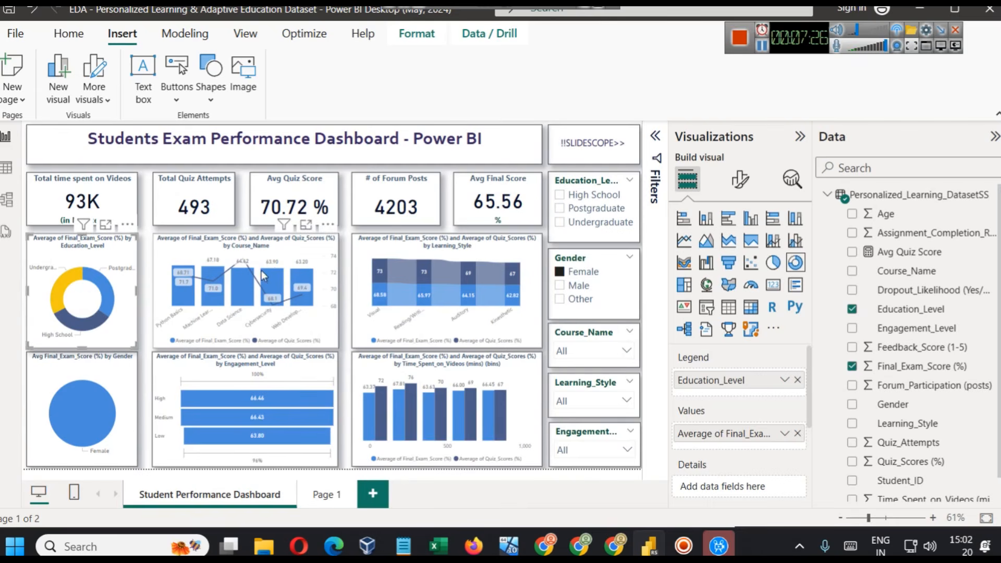
- Inspect the fields of the Course_Name line and clustered column chart, enlarge it, and check the aggregation options for its Final_Exam_Score columns
left_click(281, 255)
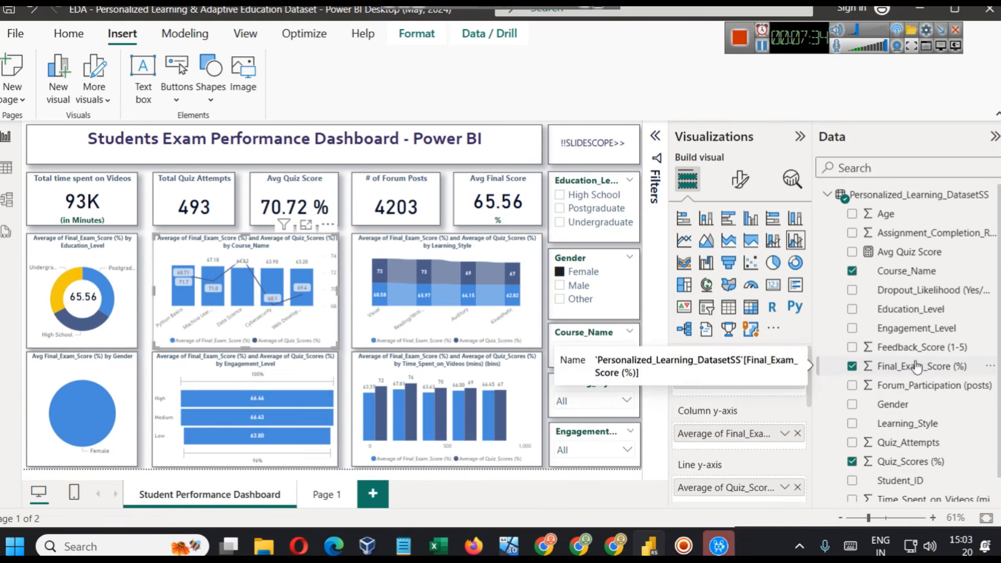
mouse_move(274, 277)
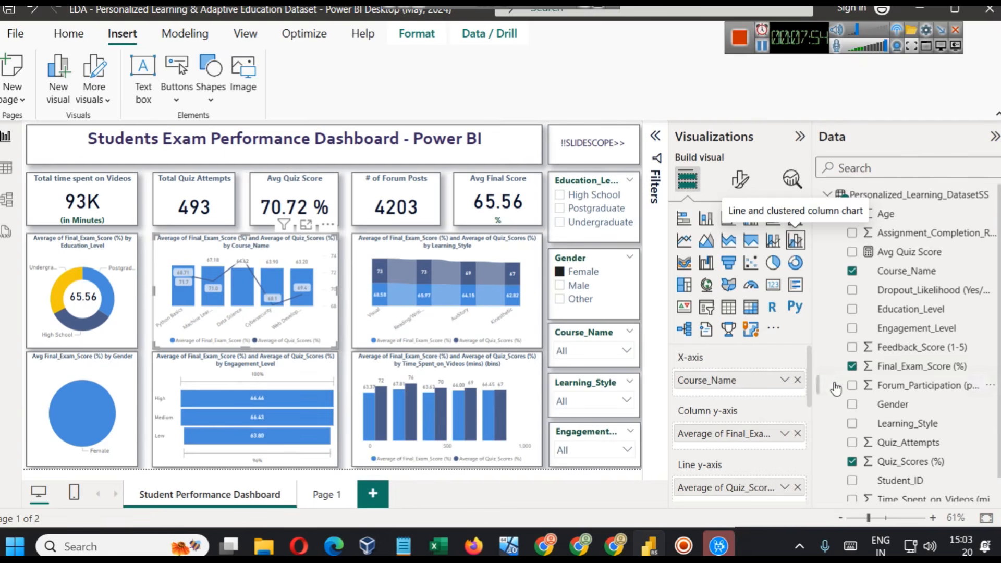
left_click(306, 226)
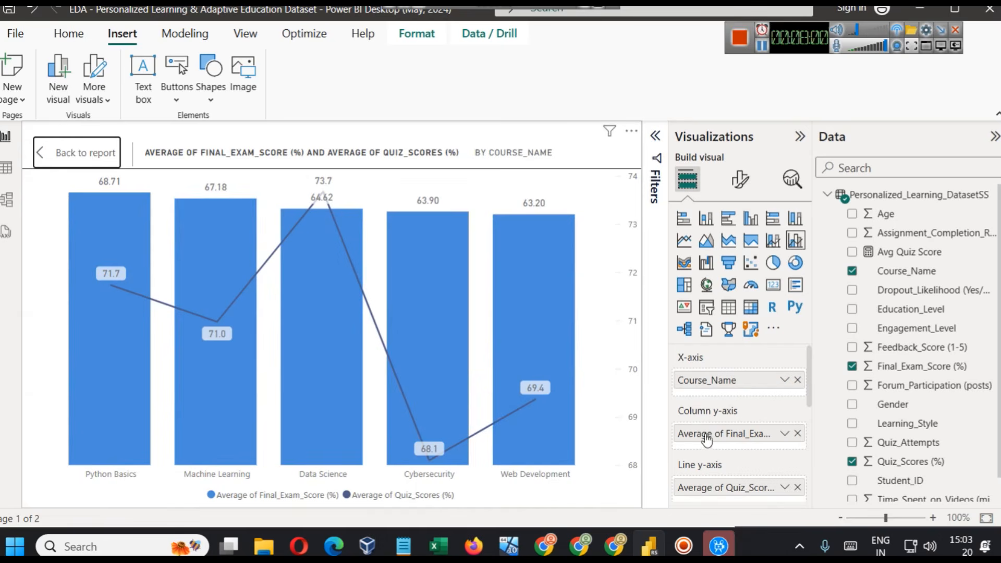
left_click(784, 433)
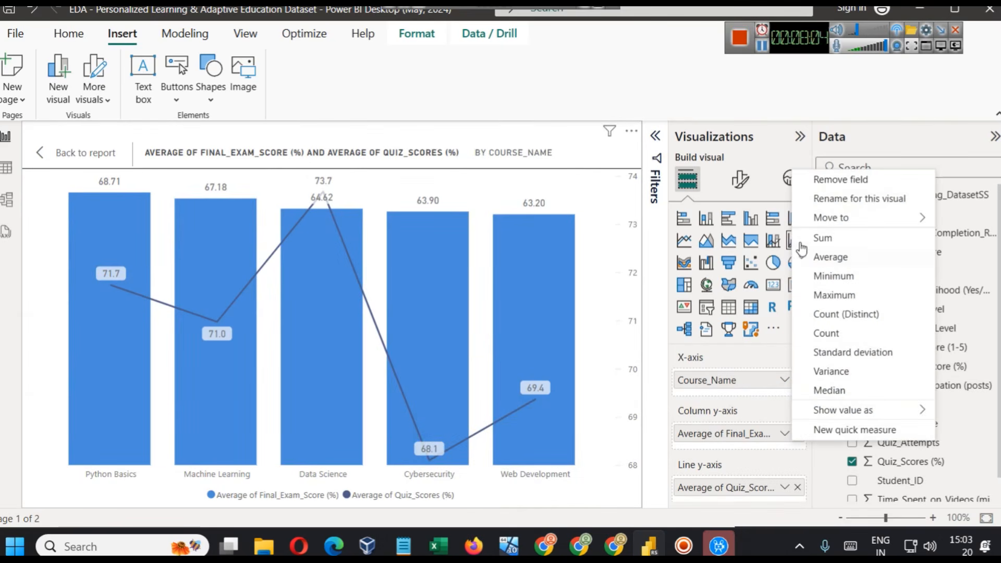
left_click(577, 323)
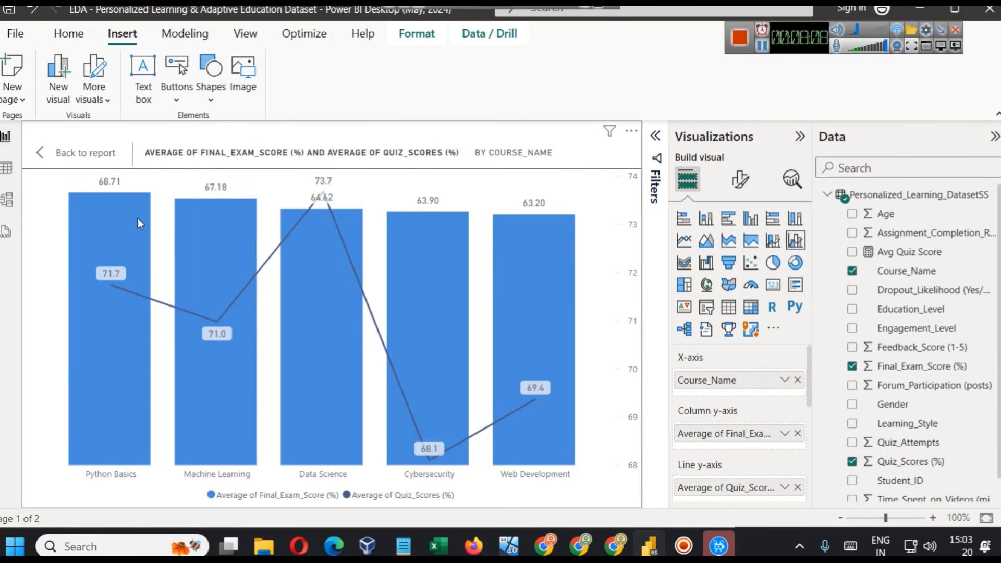
- Compare the average final exam and quiz scores per course in the enlarged Course_Name chart, and return to the report
mouse_move(138, 219)
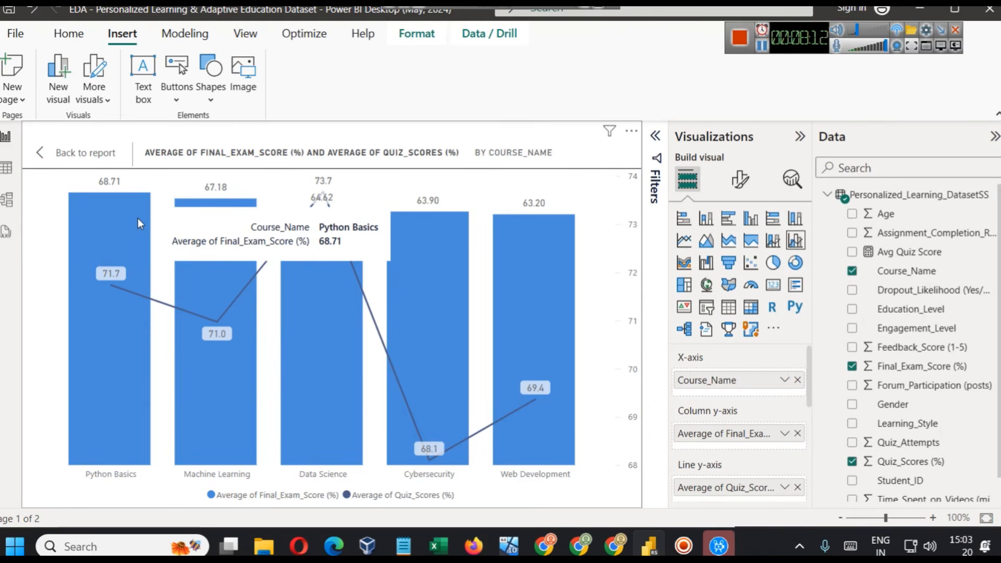
mouse_move(189, 236)
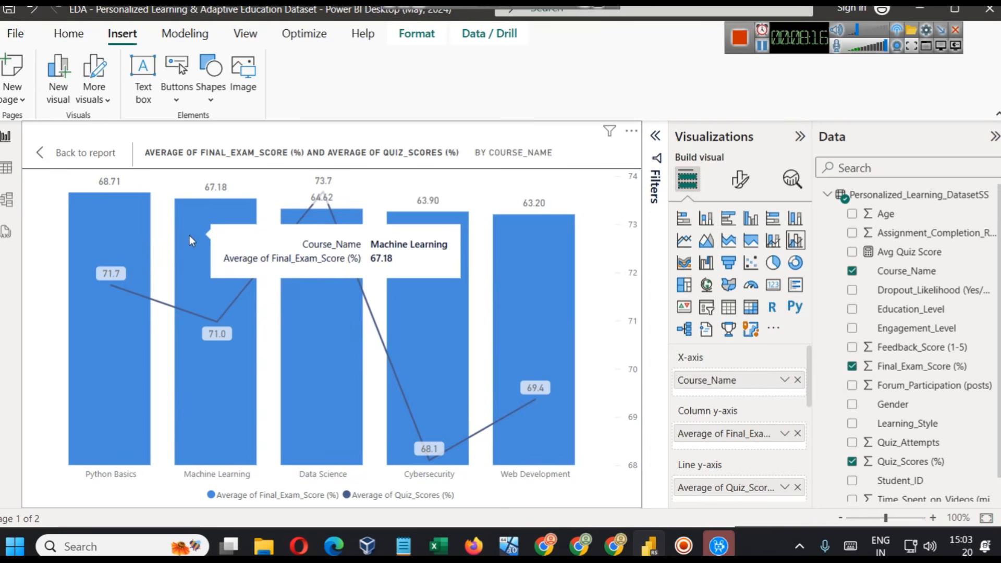
mouse_move(351, 230)
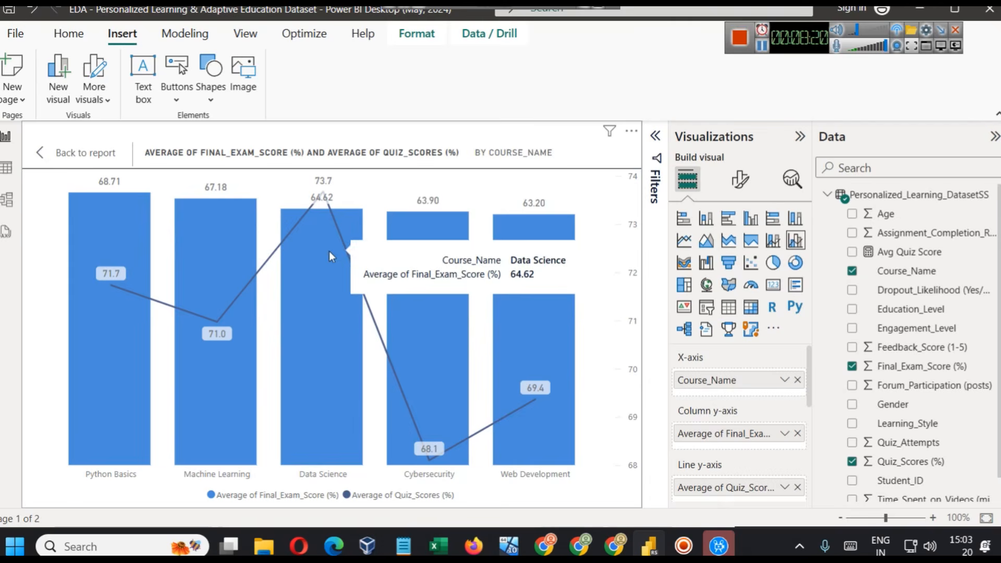
left_click(86, 153)
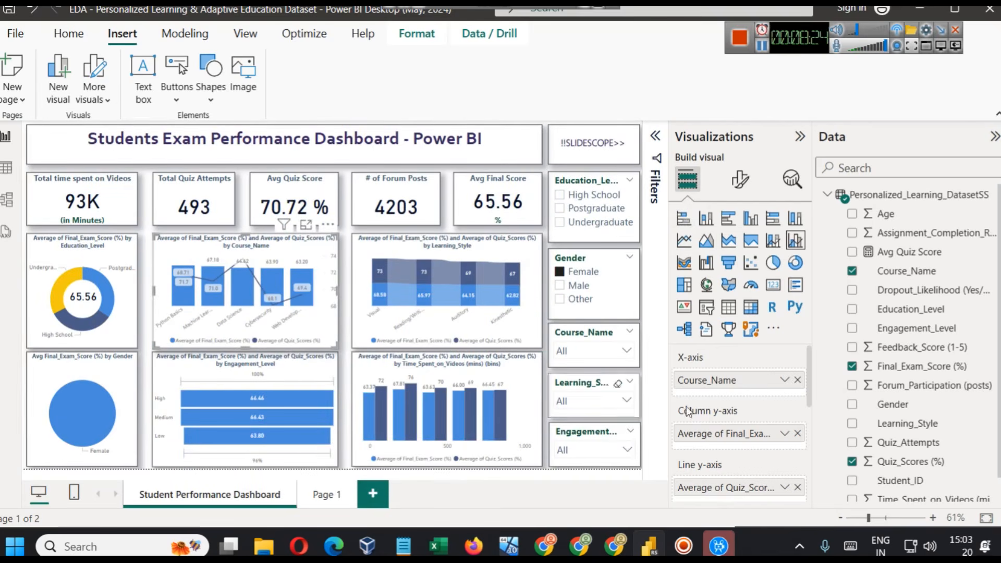
left_click(306, 225)
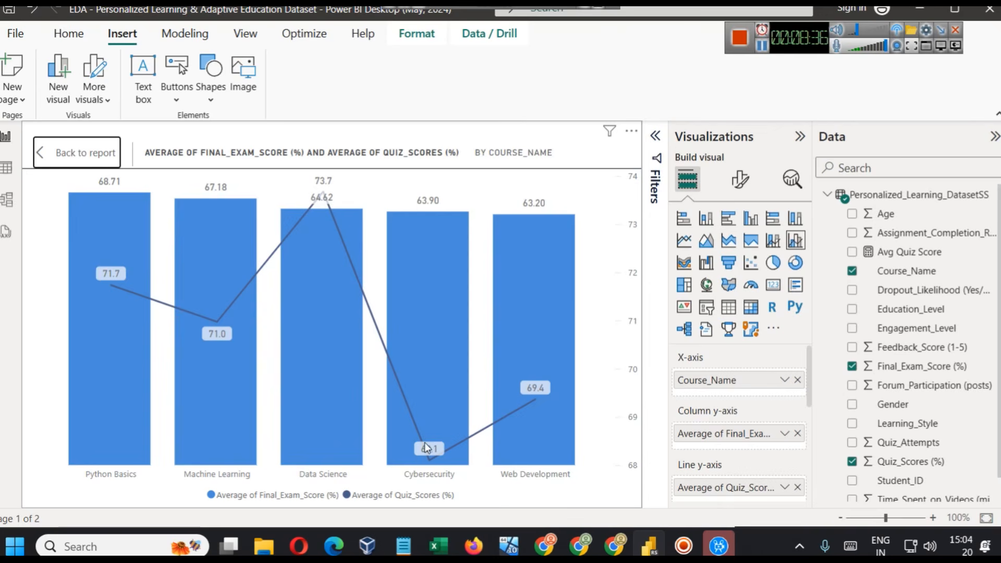
mouse_move(428, 243)
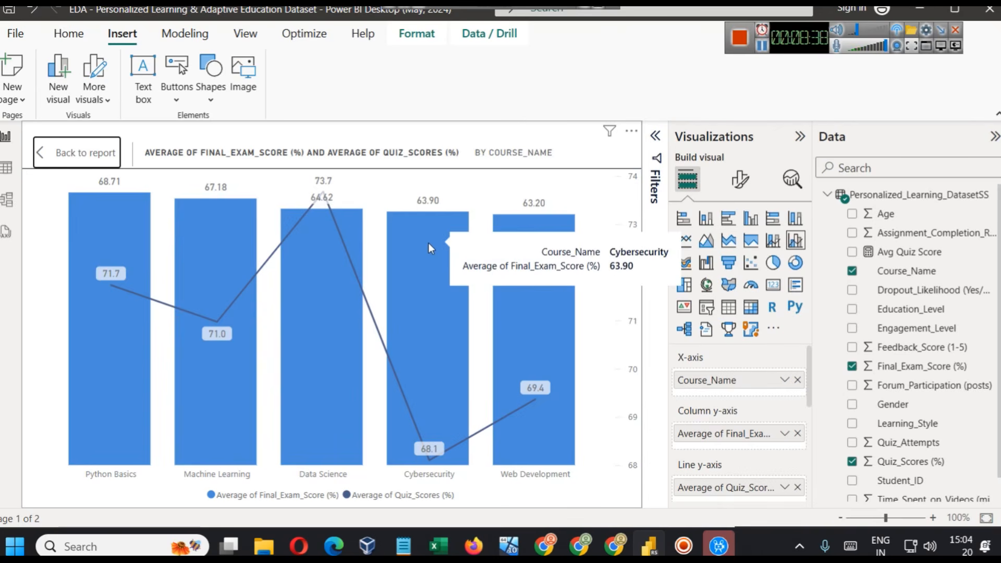
left_click(52, 152)
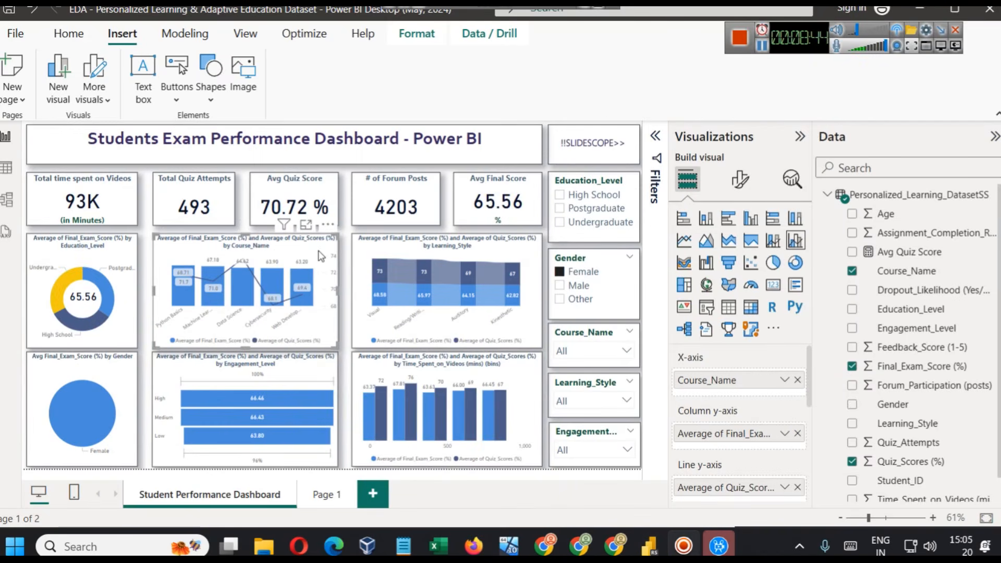
- Examine the background, visual border and shadow effects in the general formatting of the Course_Name line and clustered column chart
left_click(737, 181)
left_click(738, 250)
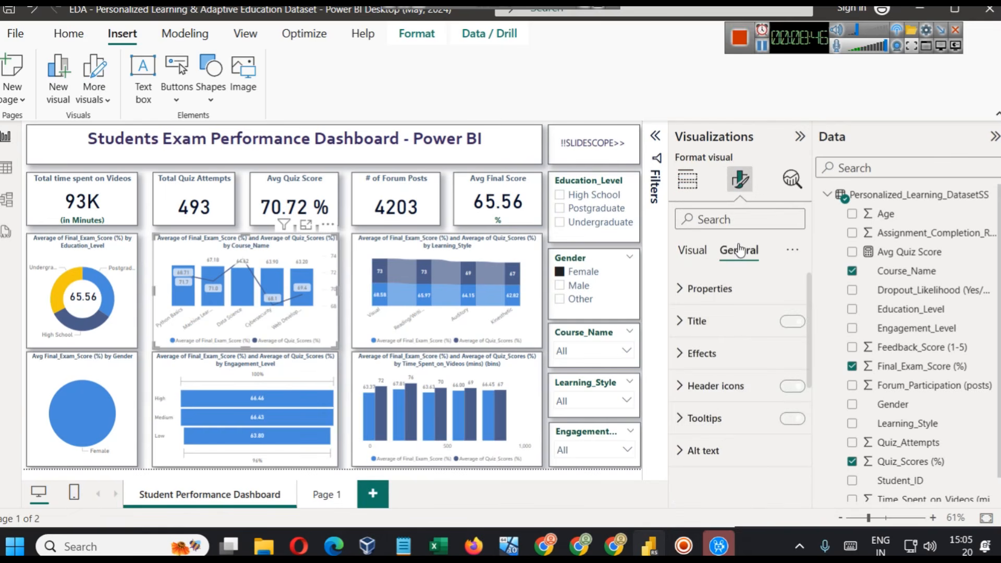
left_click(732, 356)
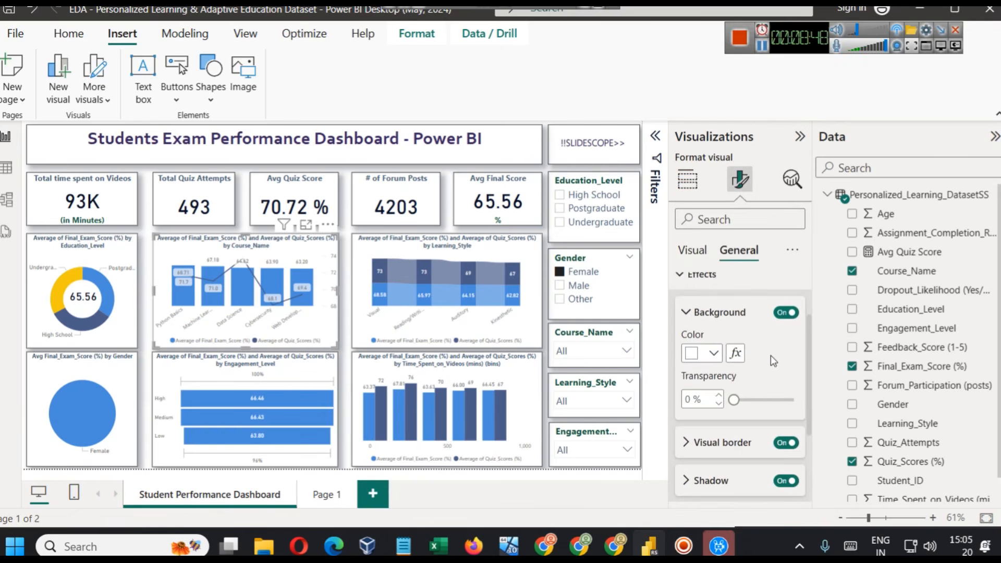
scroll(740, 365, "down", 3)
left_click(715, 375)
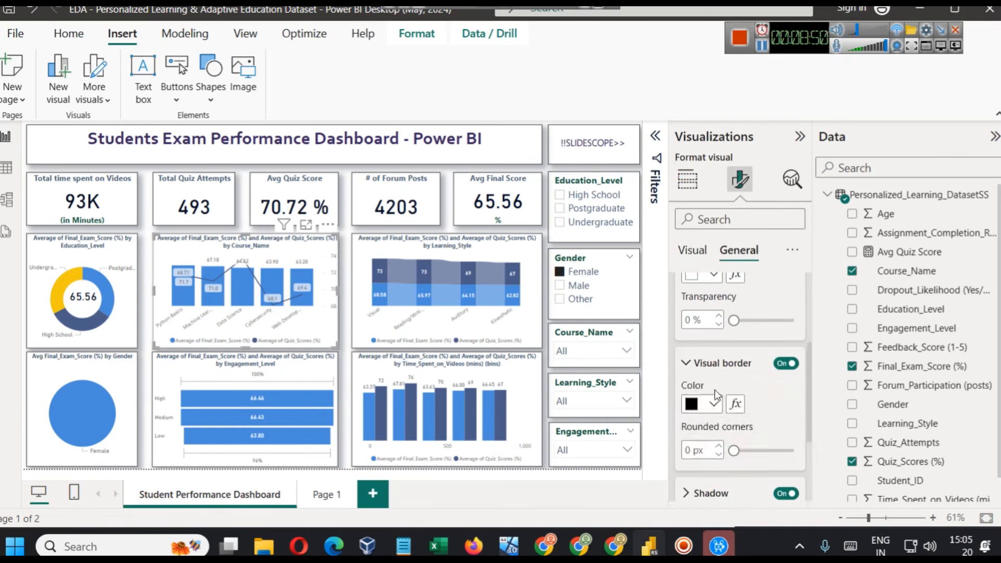
scroll(724, 385, "down", 3)
left_click(718, 360)
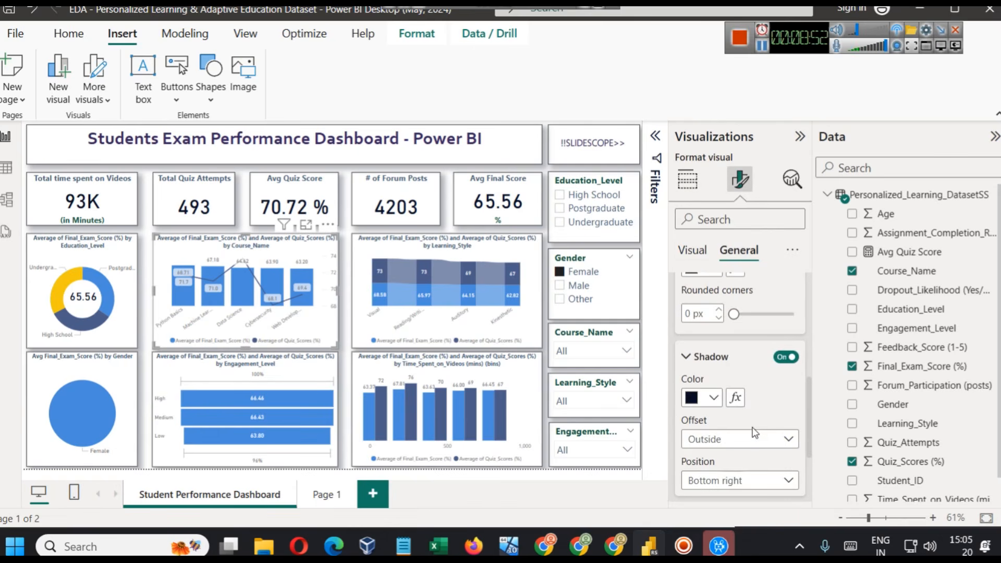
- Inspect the fields of the Learning_Style ribbon chart and list the options of the Learning_Style slicer
left_click(365, 256)
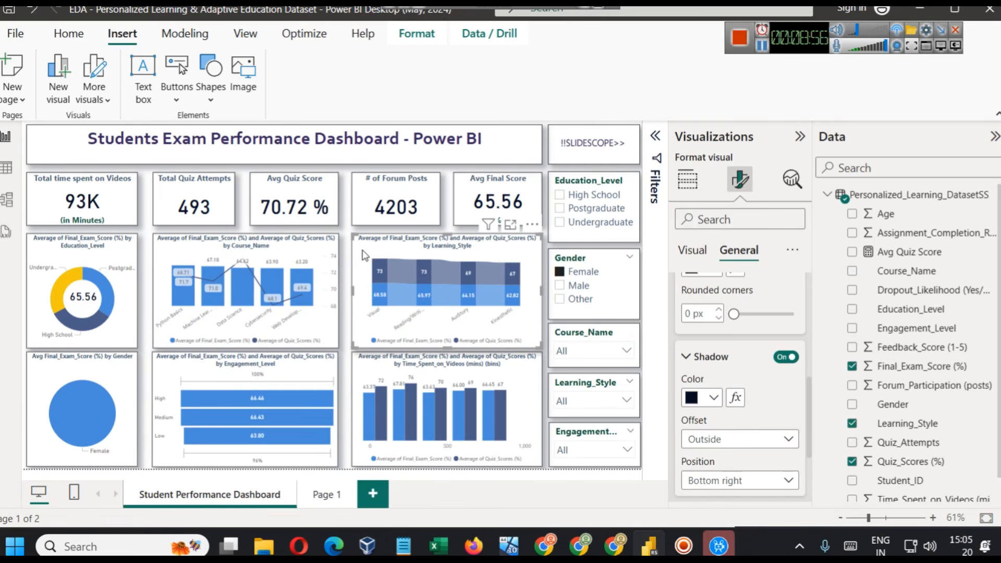
left_click(687, 179)
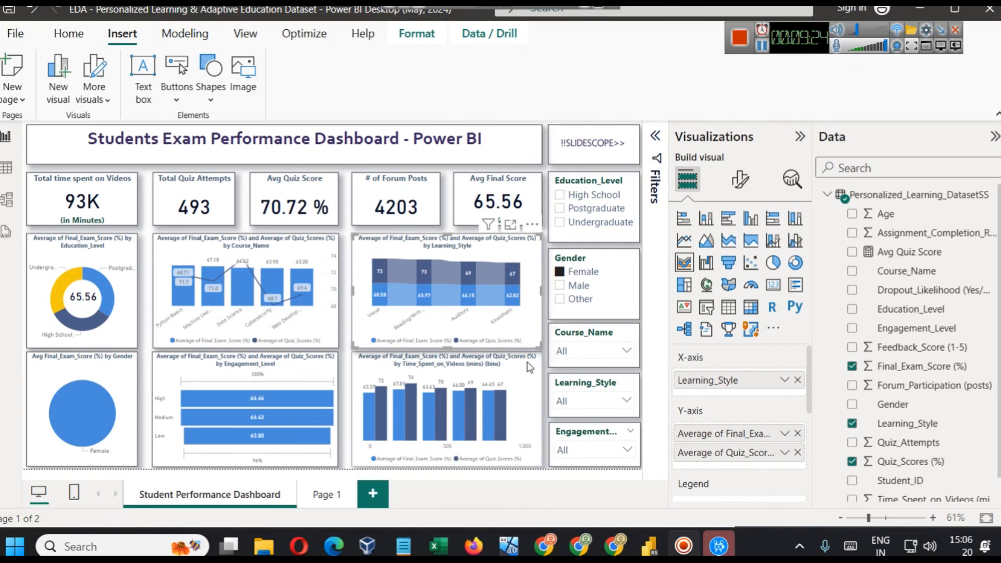
left_click(589, 407)
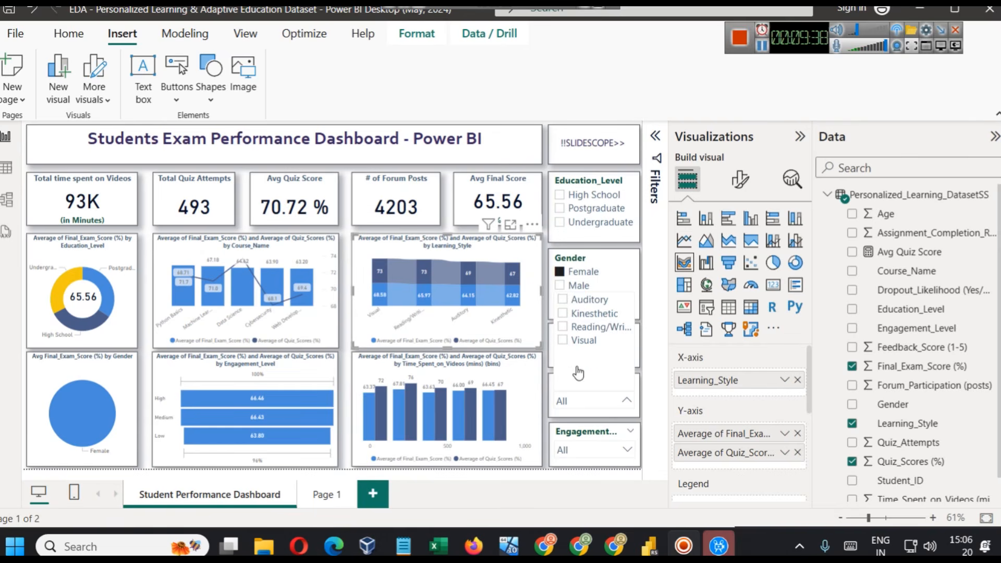
- Close the Learning_Style options and clear the Female selection from the Gender slicer
left_click(578, 285)
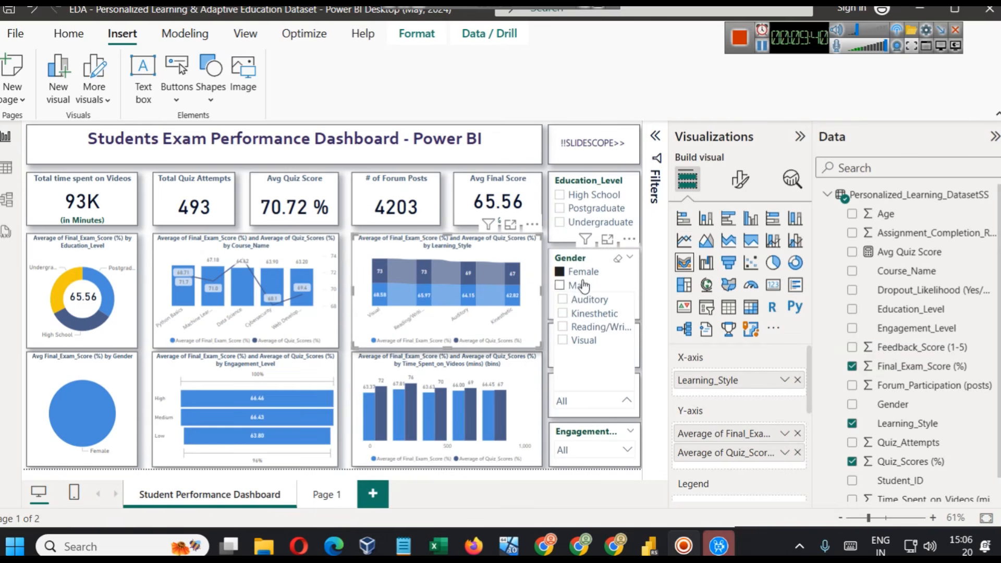
left_click(583, 272)
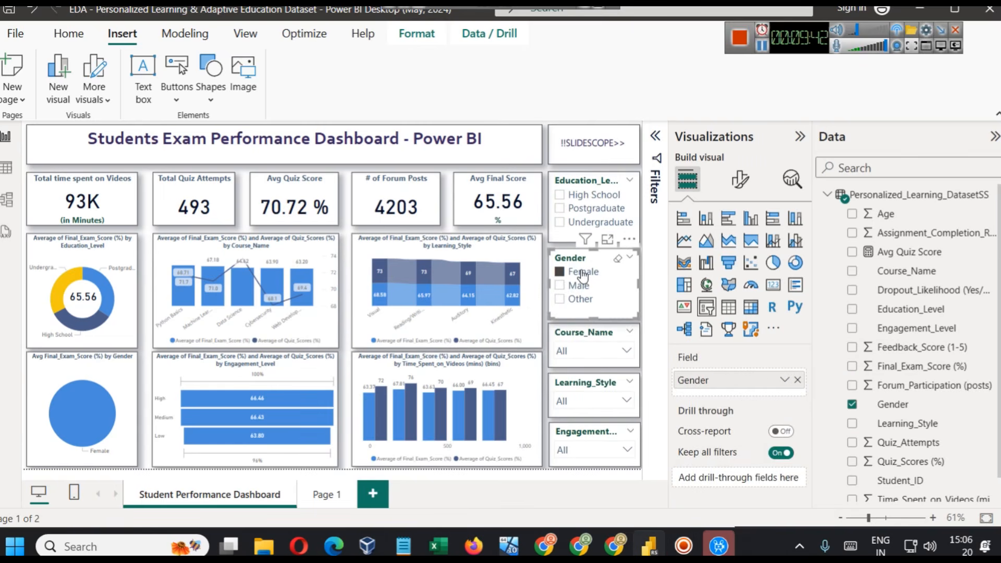
left_click(583, 272)
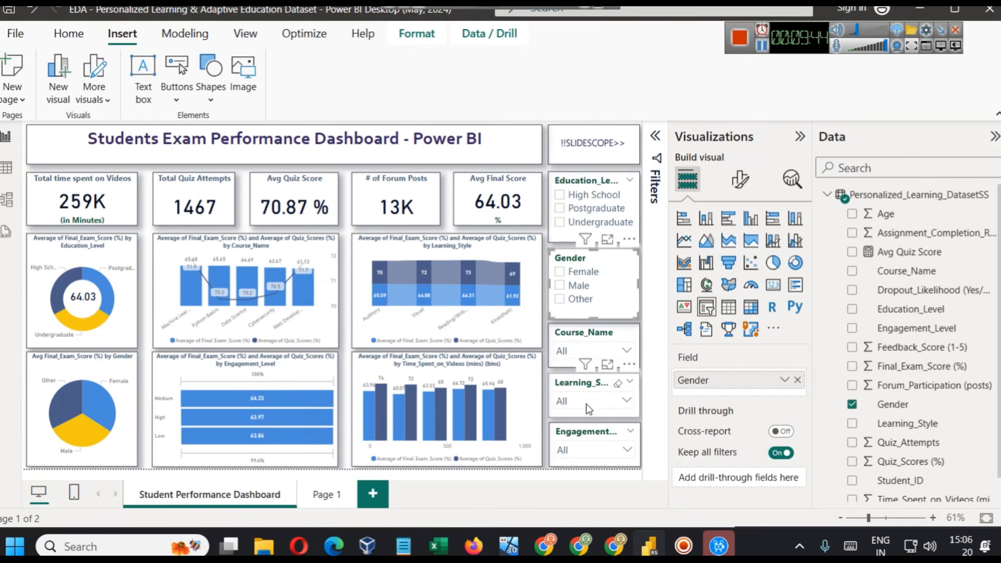
- Filter the dashboard by single courses in the Course_Name slicer, from Web Development to Machine Learning, Data Science and finally Cybersecurity
left_click(575, 354)
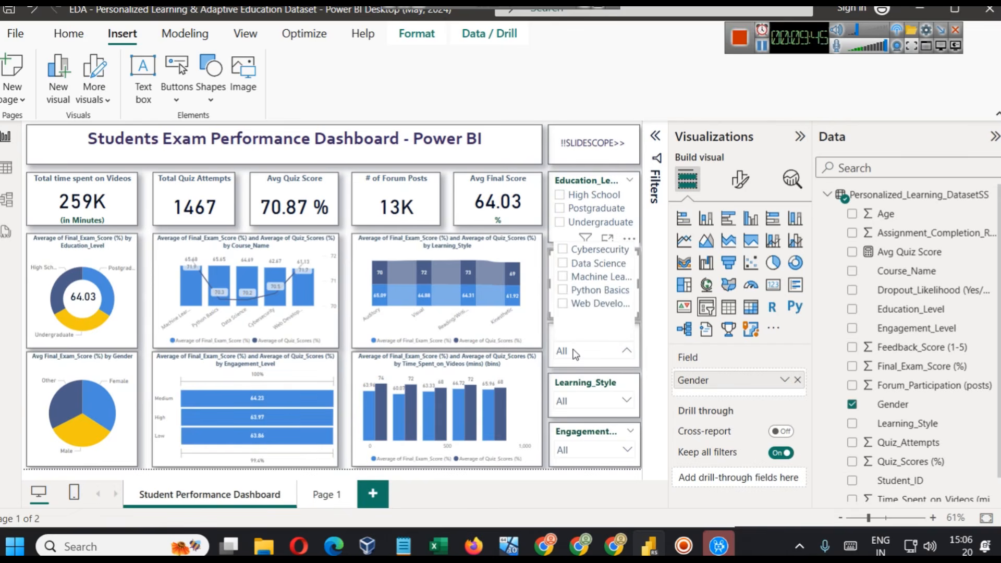
left_click(597, 292)
left_click(601, 305)
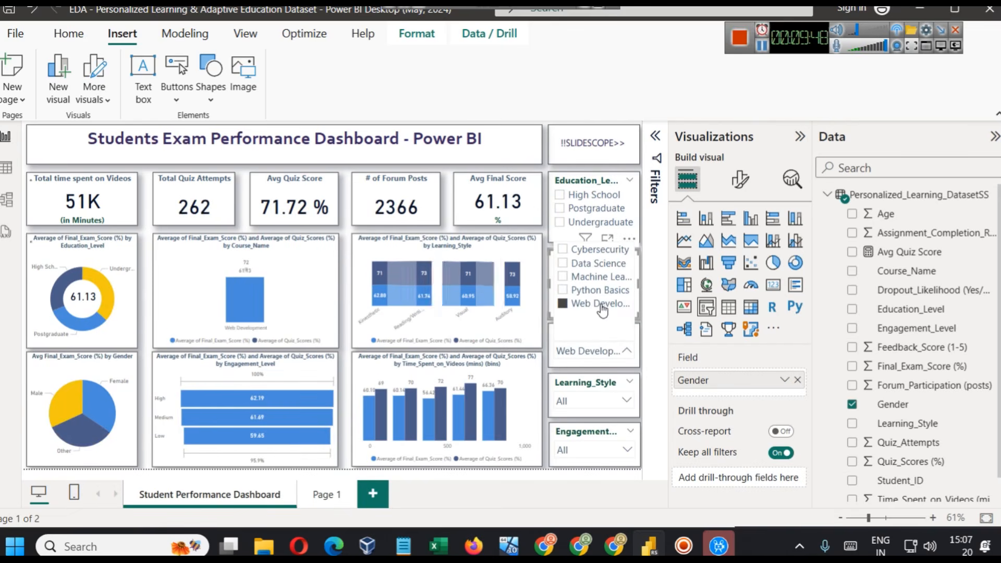
left_click(600, 279)
left_click(597, 263)
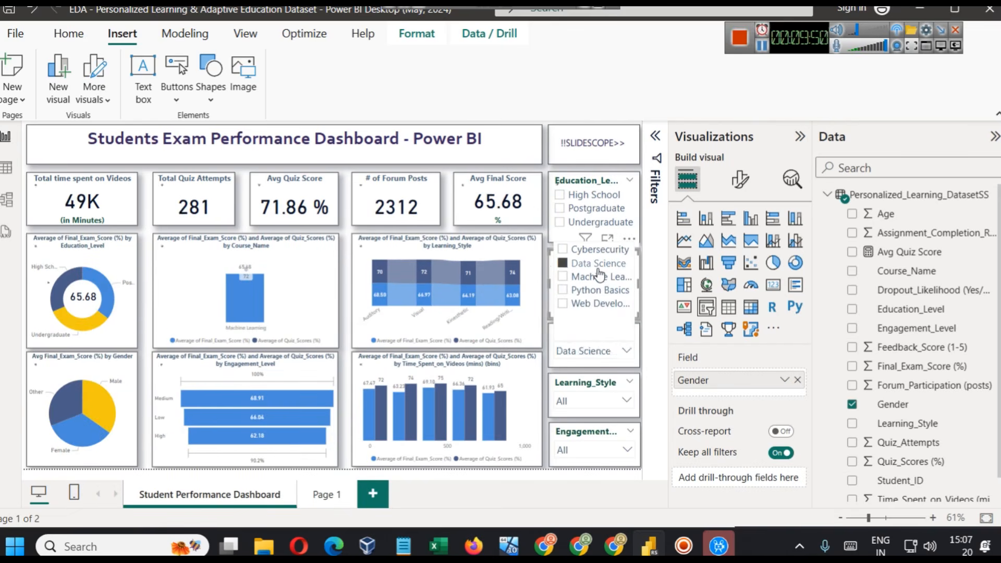
left_click(595, 251)
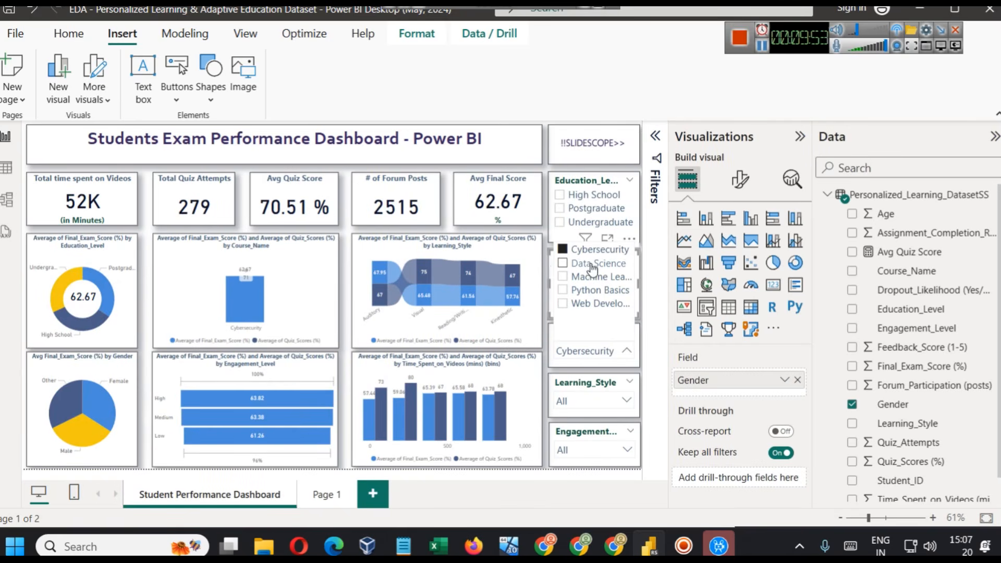
- Enlarge the Learning_Style ribbon chart for Cybersecurity, examine the average final exam and quiz scores per learning style, and return to the report
left_click(517, 231)
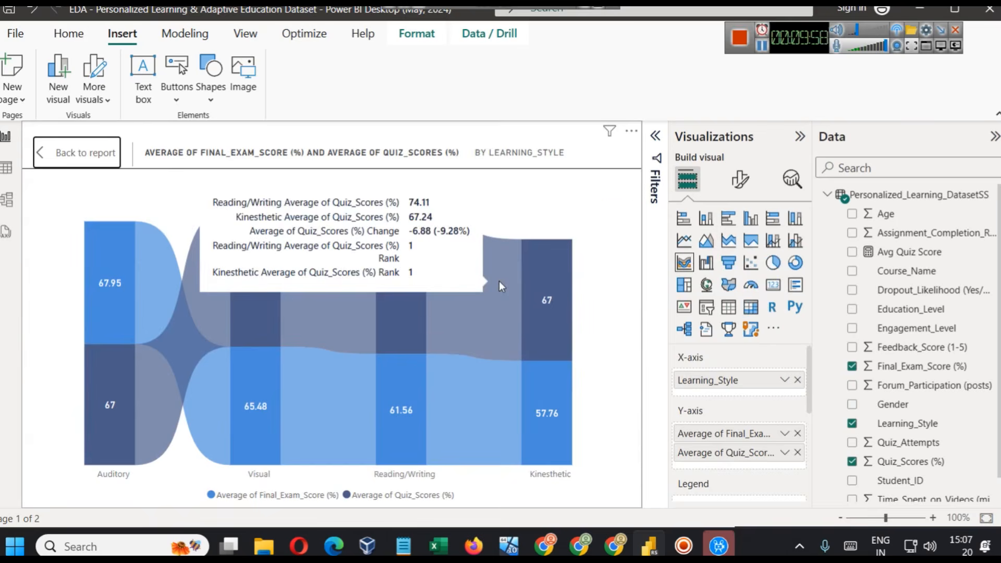
left_click(62, 159)
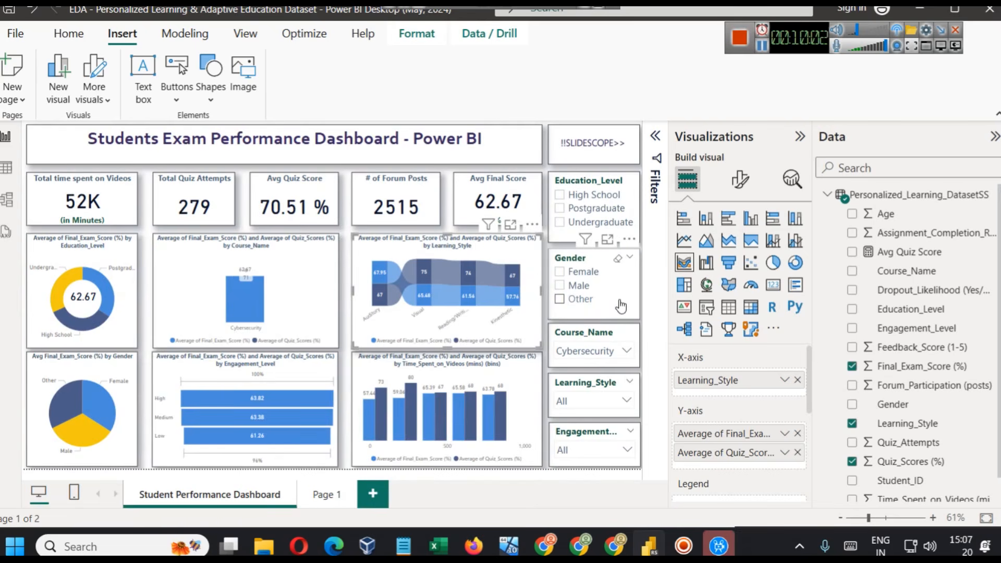
left_click(510, 225)
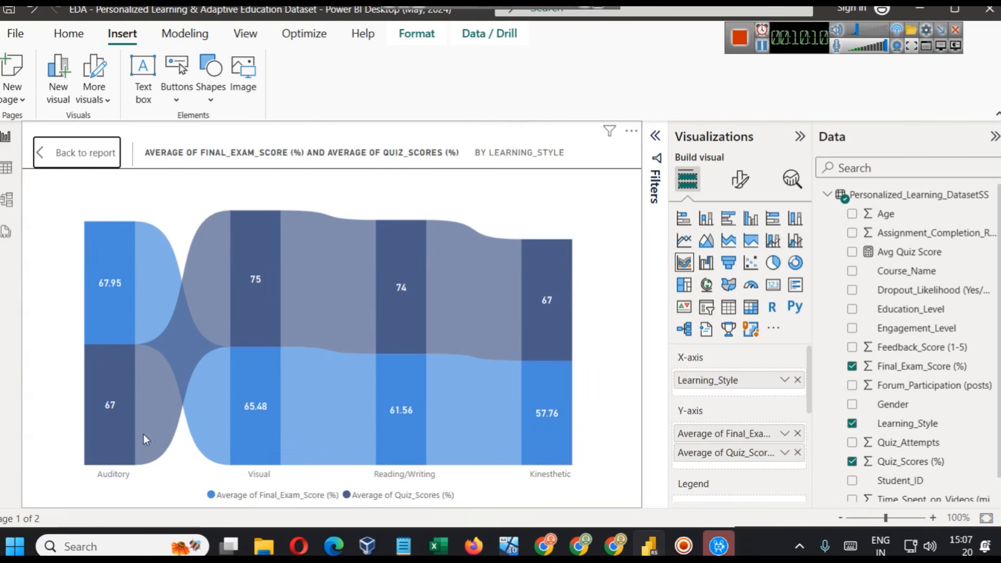
mouse_move(126, 433)
mouse_move(108, 302)
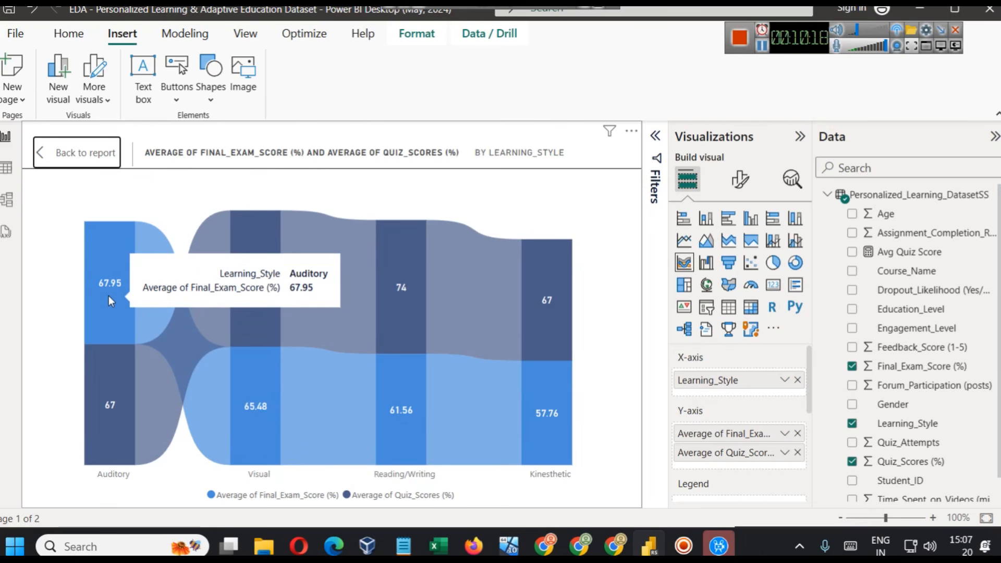
mouse_move(256, 306)
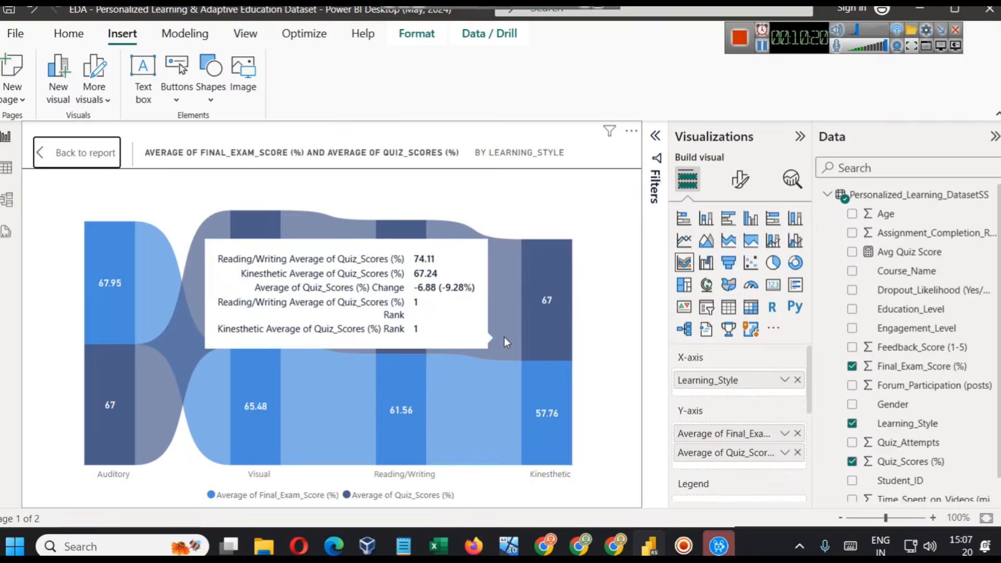
left_click(84, 154)
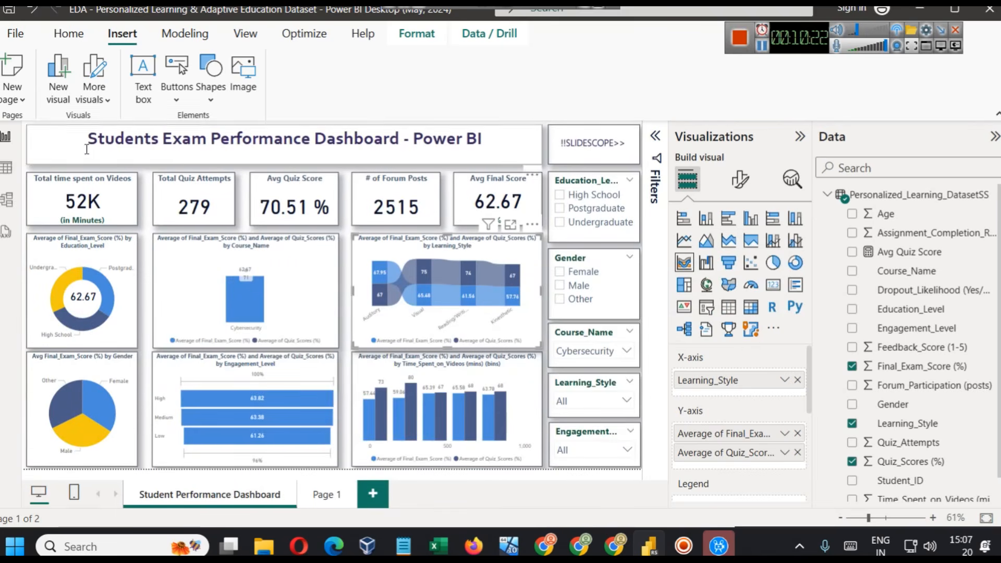
- Filter Course_Name to Data Science, examine the Reading/Writing averages in the enlarged Learning_Style ribbon chart, and return to the report
left_click(610, 353)
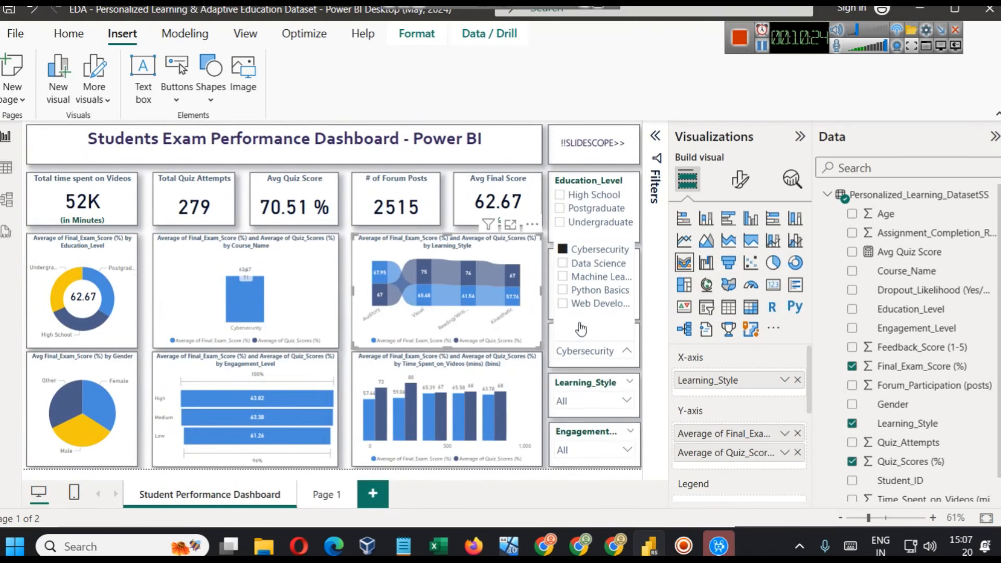
left_click(564, 263)
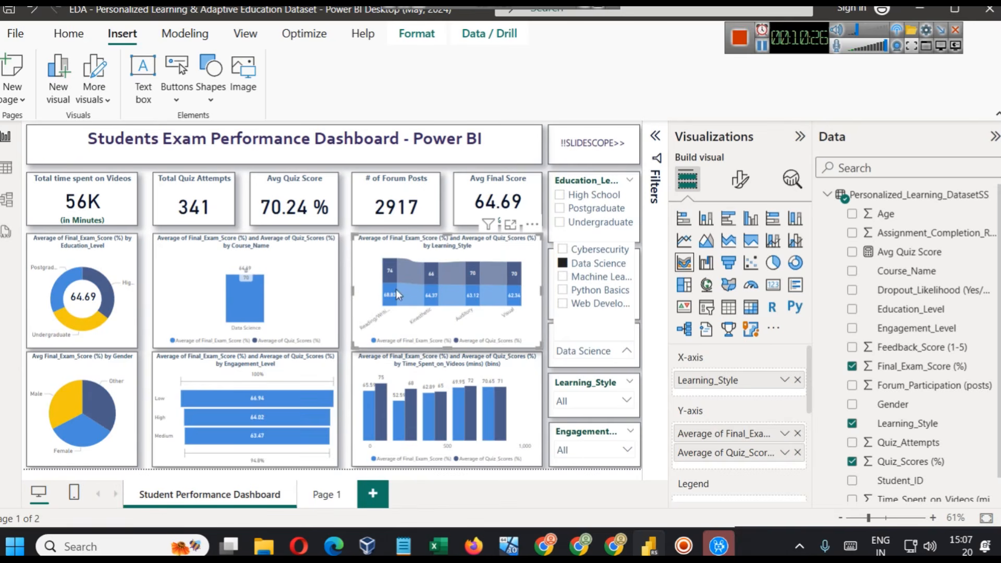
left_click(512, 226)
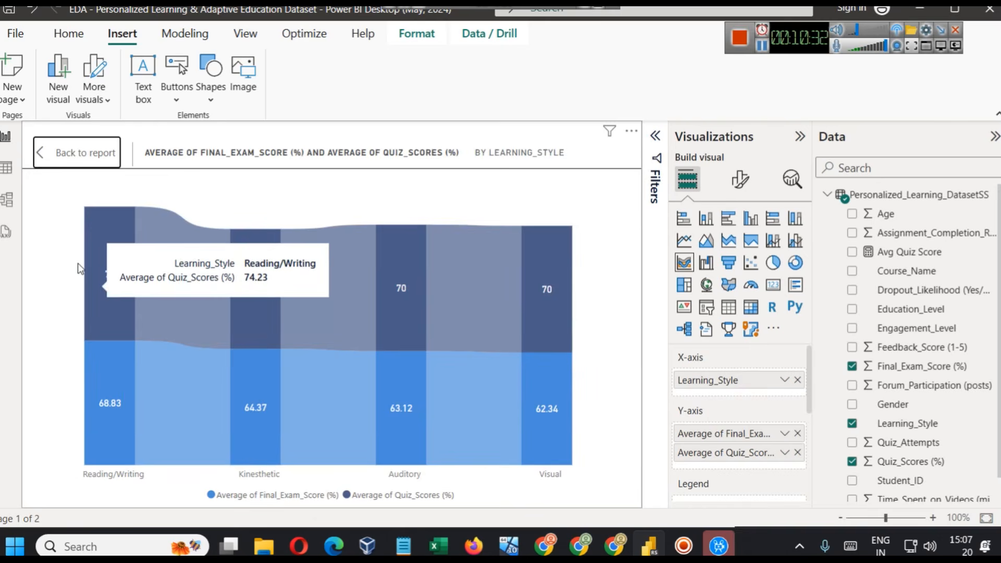
mouse_move(99, 257)
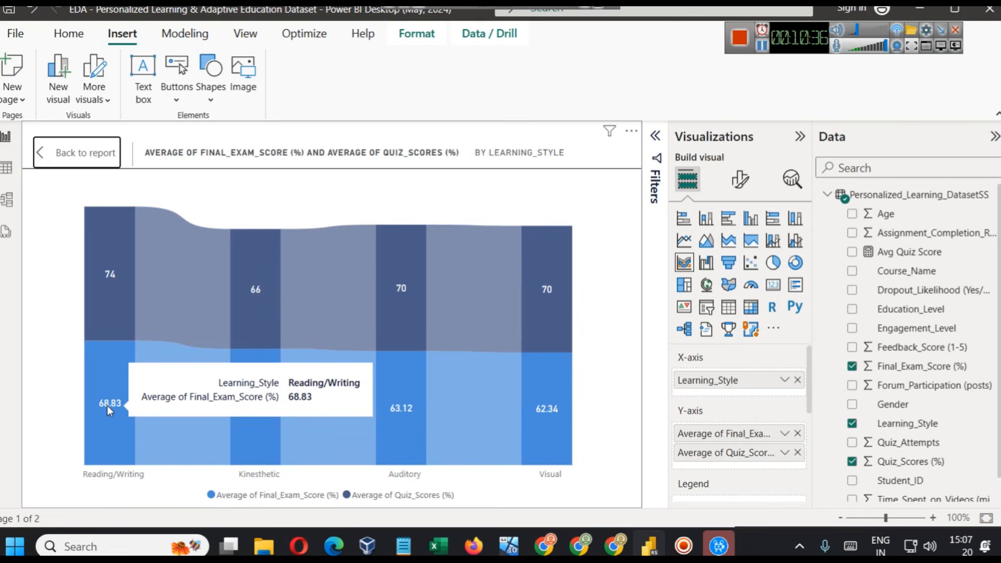
left_click(75, 153)
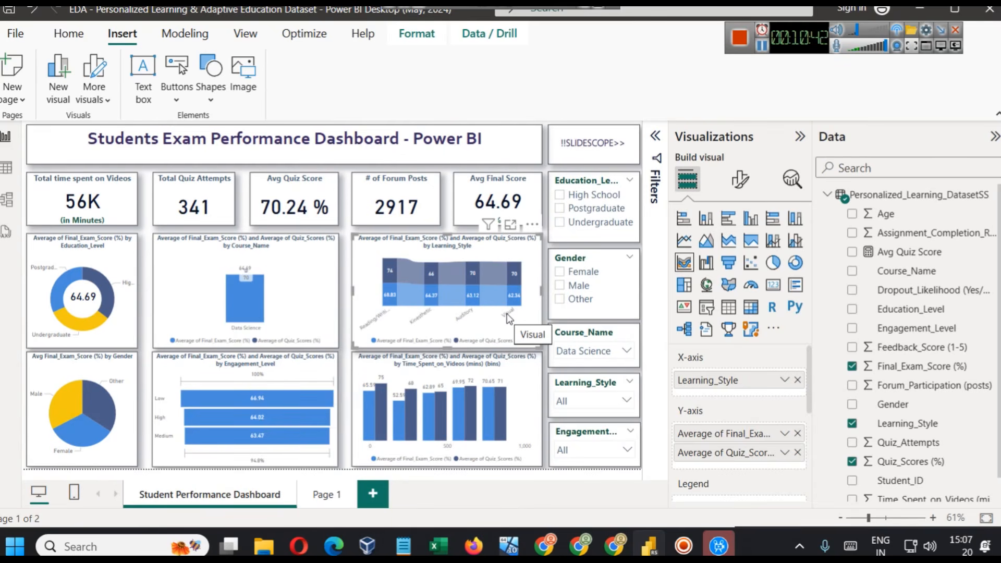
- Compare the Learning_Style ribbon chart for Cybersecurity and Data Science using the Course_Name slicer, and clear the course filter
left_click(586, 351)
left_click(582, 250)
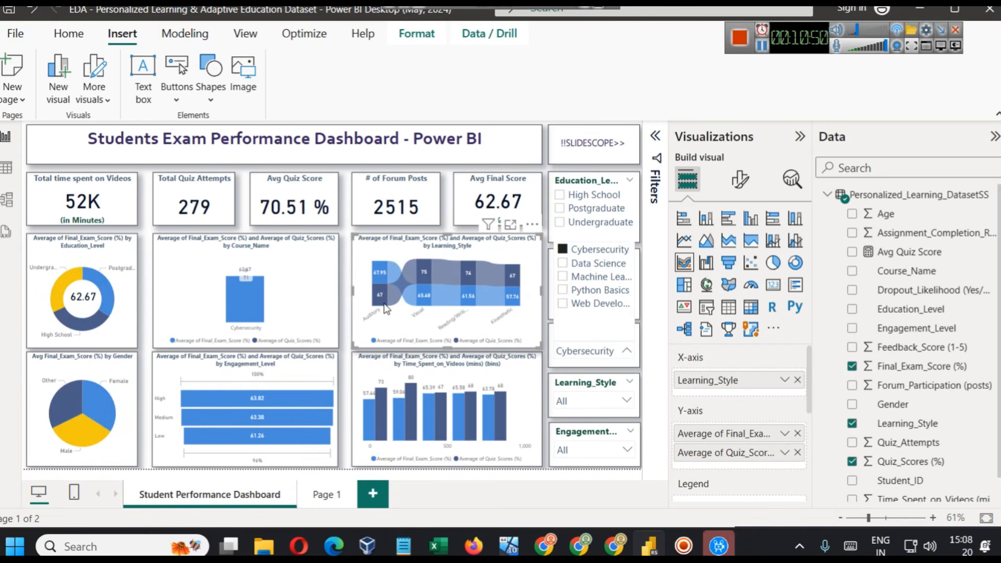
mouse_move(385, 308)
left_click(598, 351)
left_click(598, 353)
left_click(594, 267)
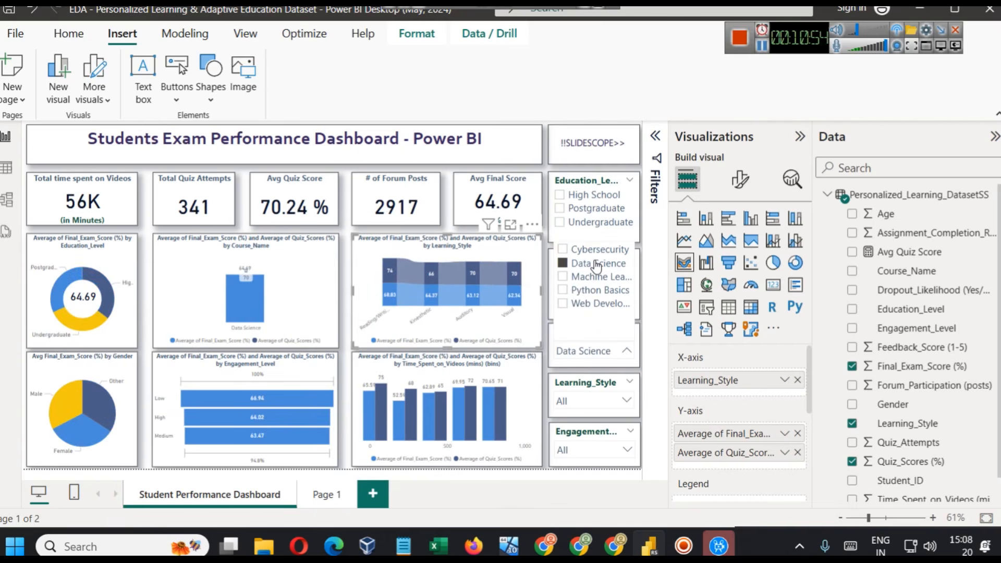
left_click(595, 266)
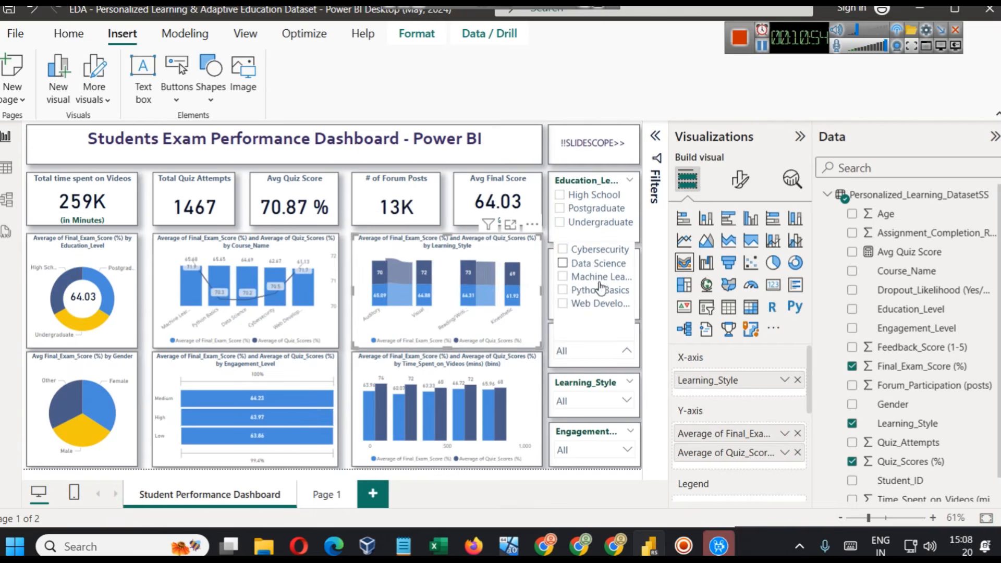
left_click(345, 365)
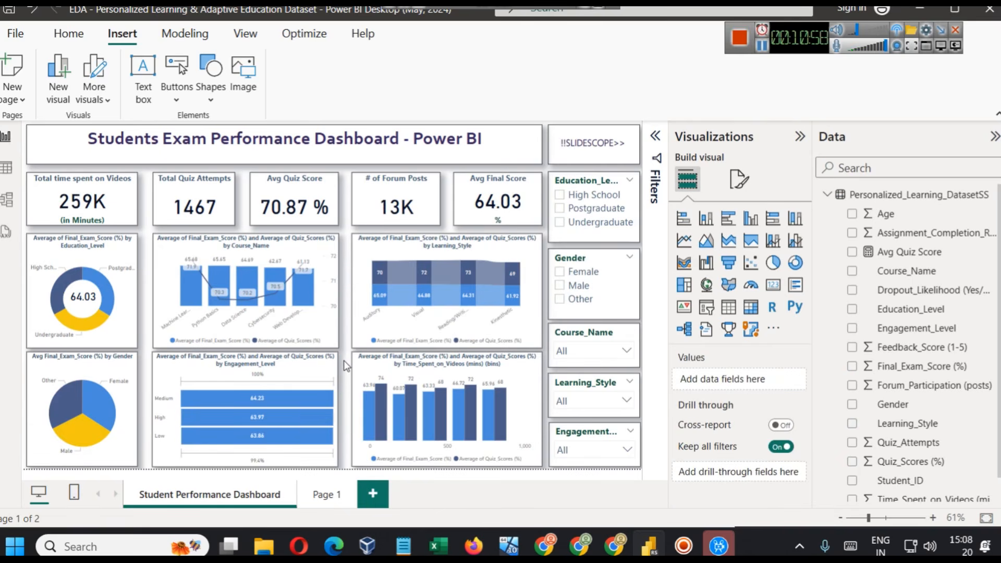
- Inspect the fields and visual types of the Gender pie chart and the Engagement_Level funnel chart
left_click(87, 374)
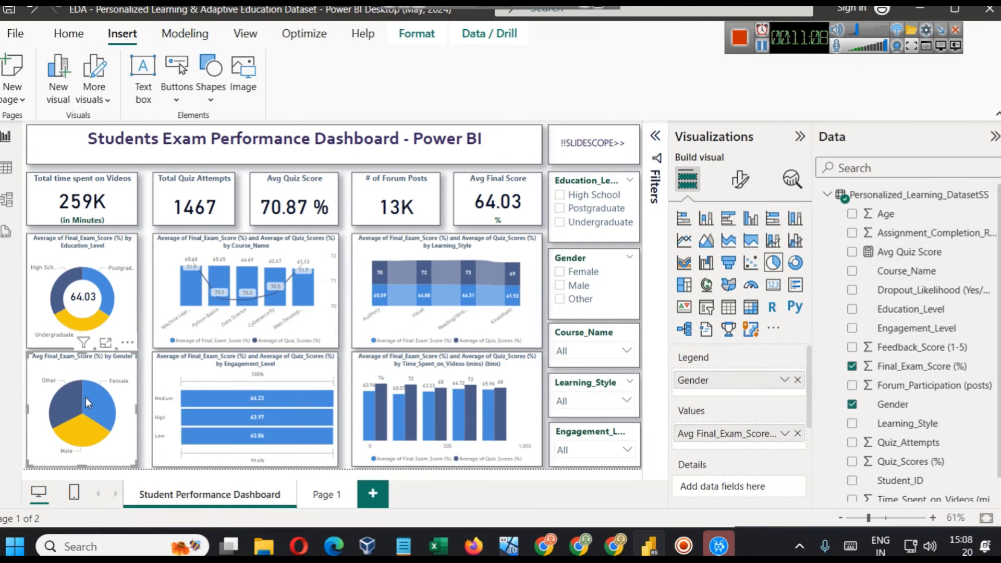
left_click(269, 377)
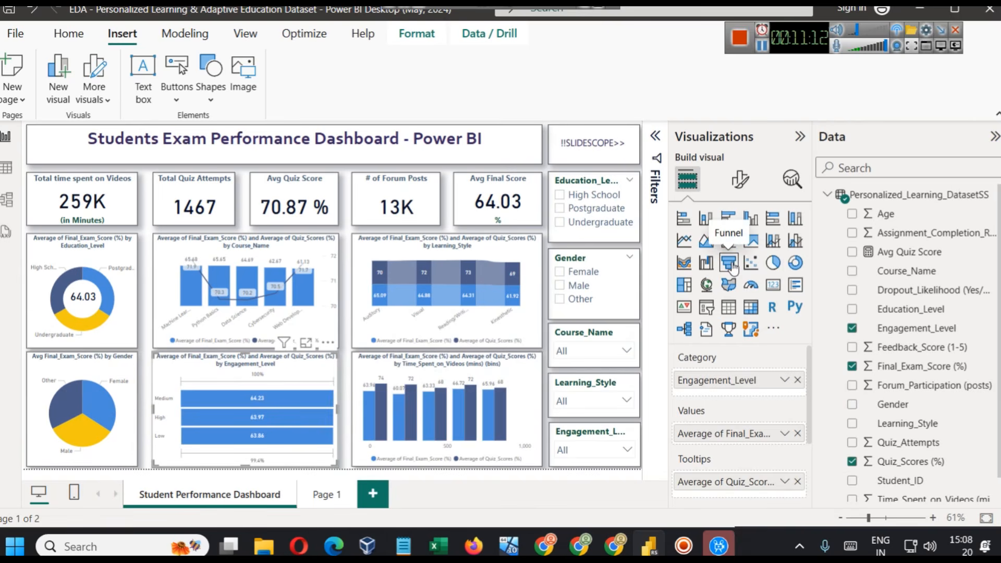
- Enlarge the Engagement_Level funnel chart, examine the average final exam and quiz scores of each level, and return to the report
left_click(306, 342)
mouse_move(433, 282)
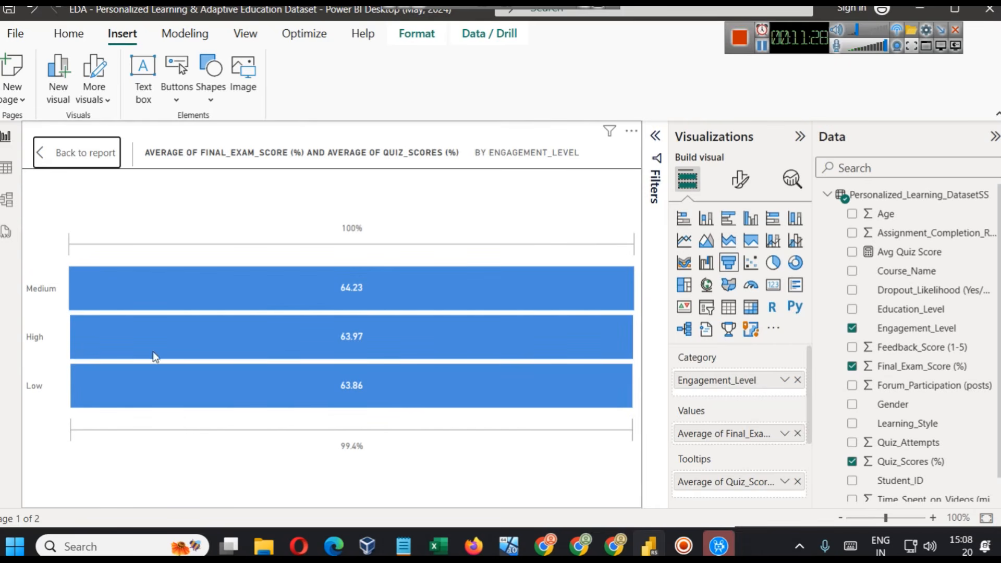
mouse_move(346, 293)
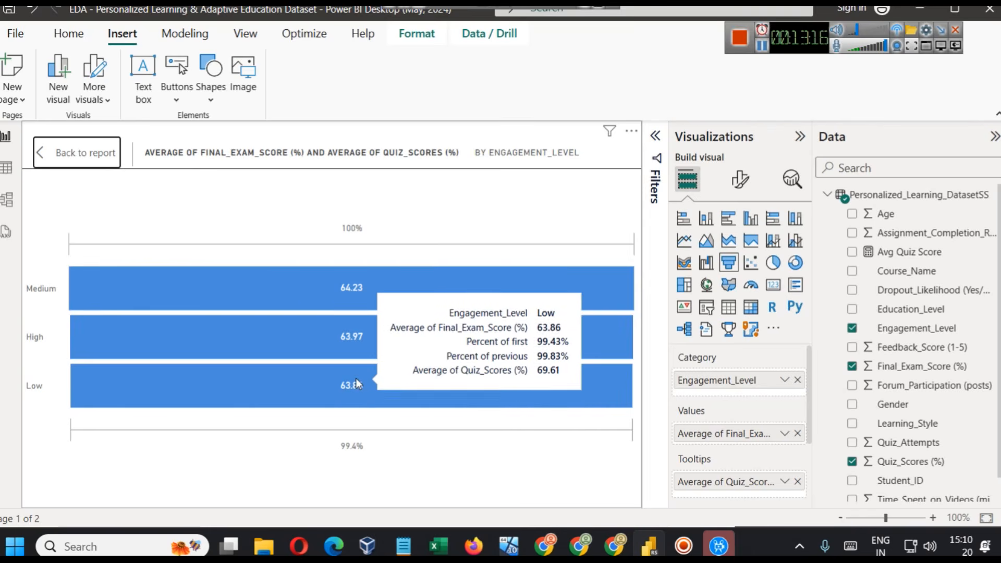
left_click(78, 156)
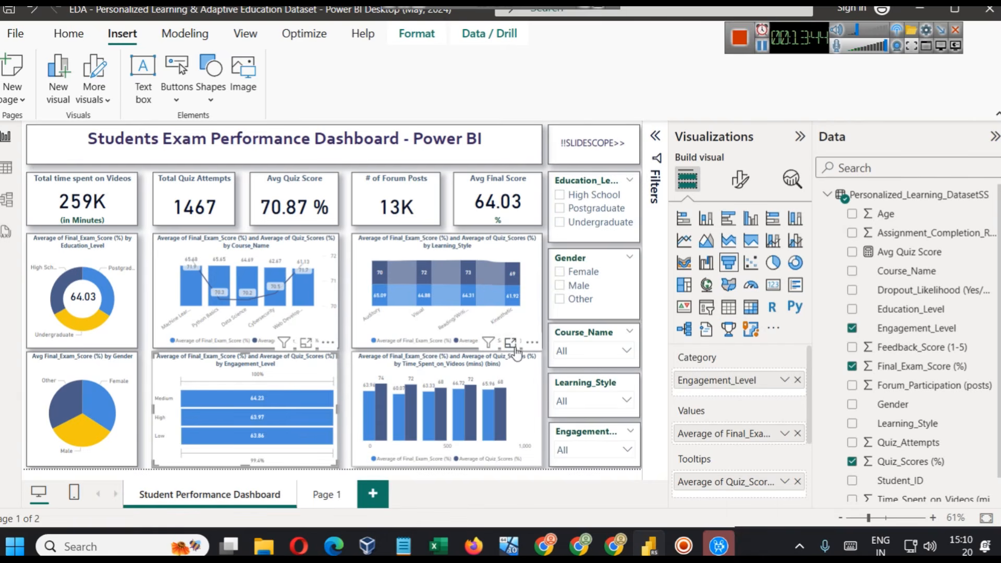
- Enlarge the Time_Spent_on_Videos (mins) column chart, examine the average final exam and quiz scores per bin, and return to the report
left_click(516, 365)
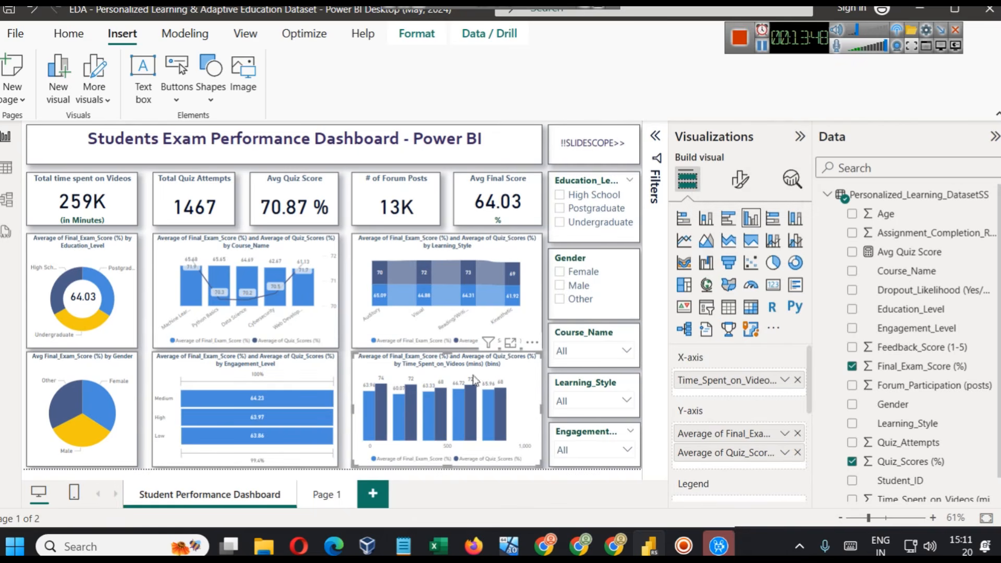
left_click(510, 342)
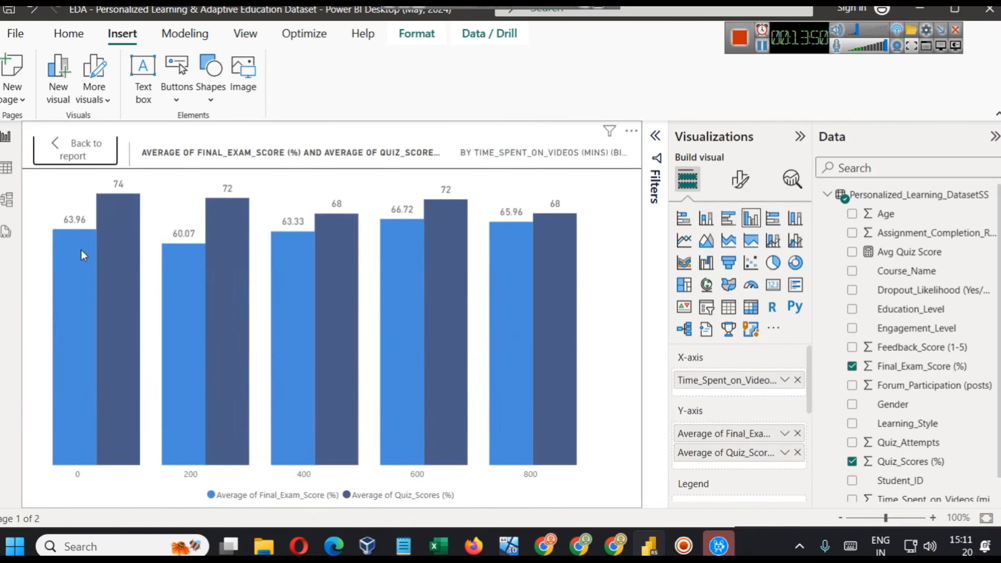
left_click(68, 150)
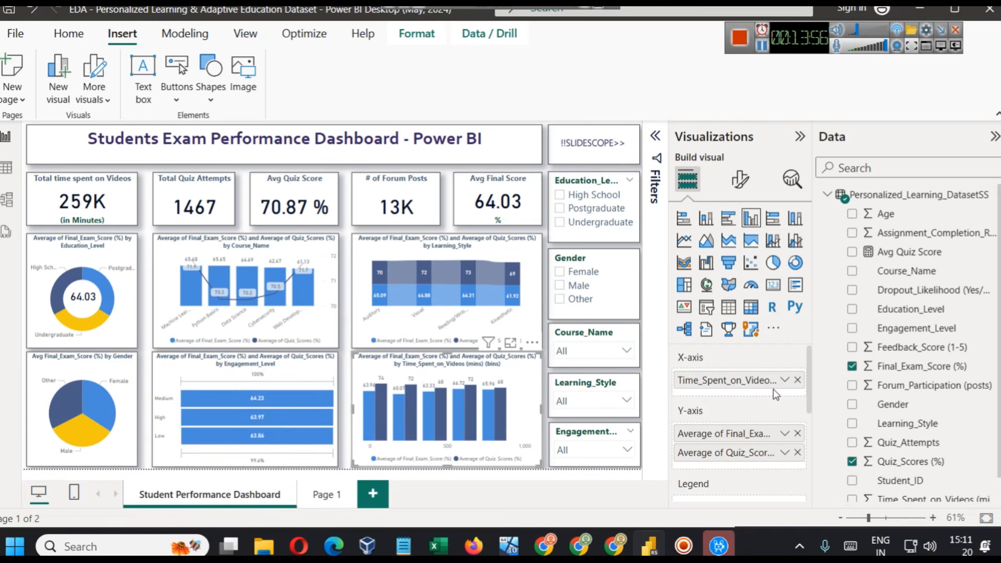
left_click(510, 343)
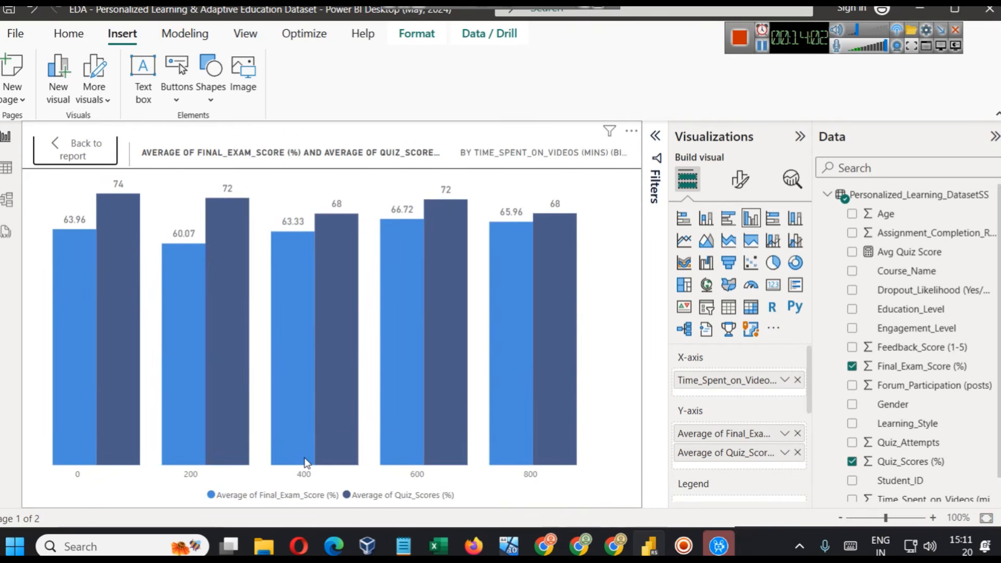
mouse_move(306, 462)
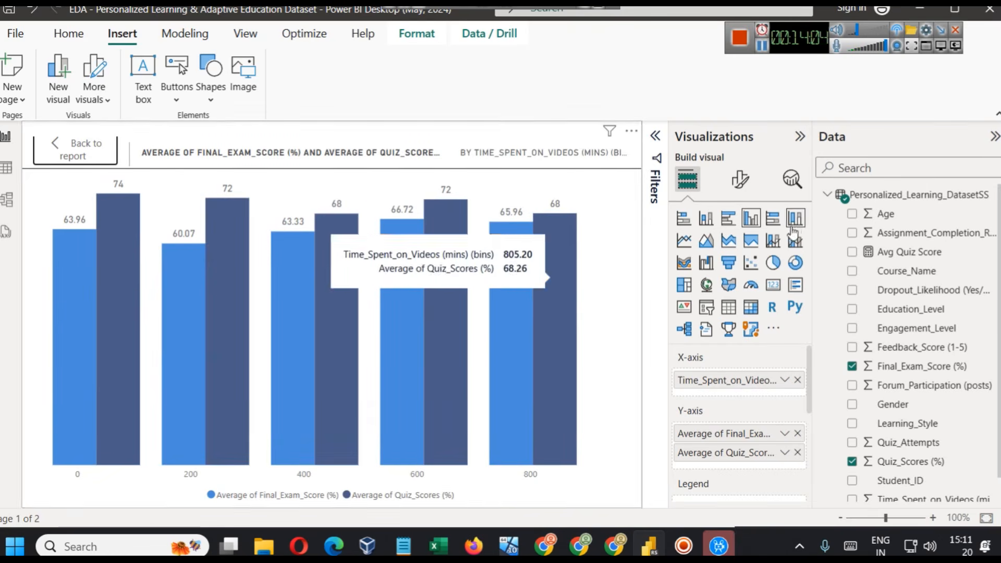
scroll(966, 377, "down", 1)
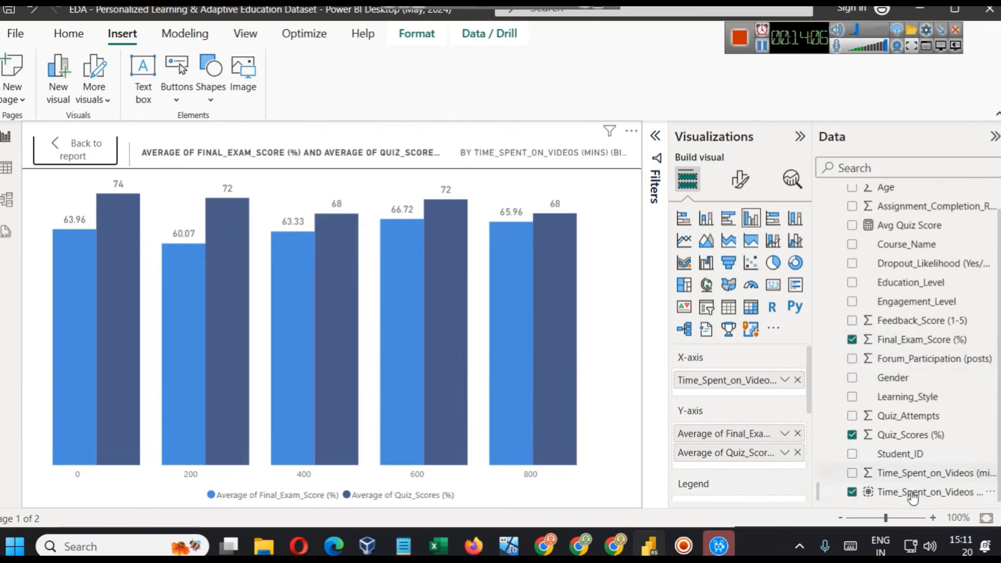
left_click(64, 159)
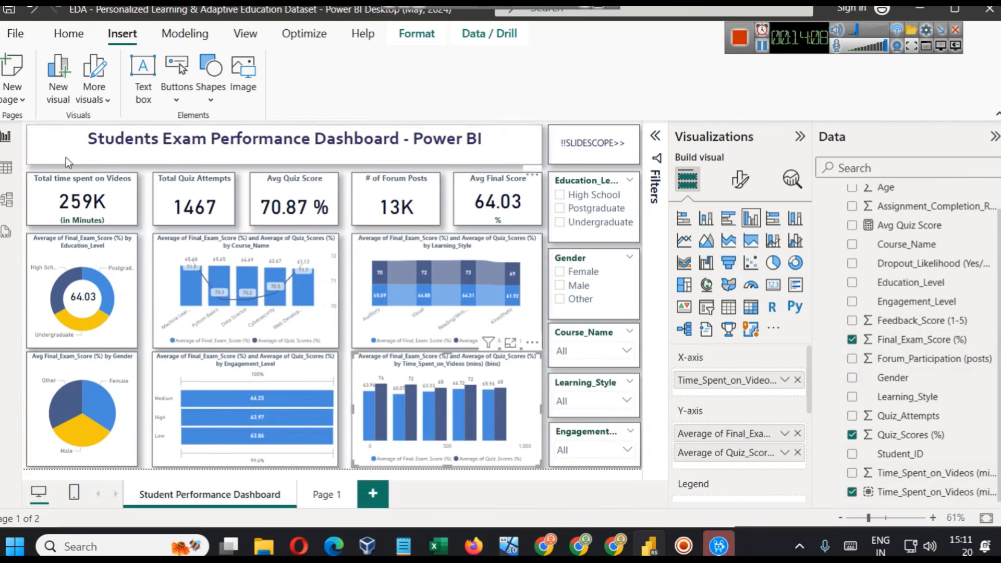
- On Page 1, add a wide clustered column chart below the card with Time_Spent_on_Videos (mins) on the X-axis
left_click(932, 474)
left_click(328, 493)
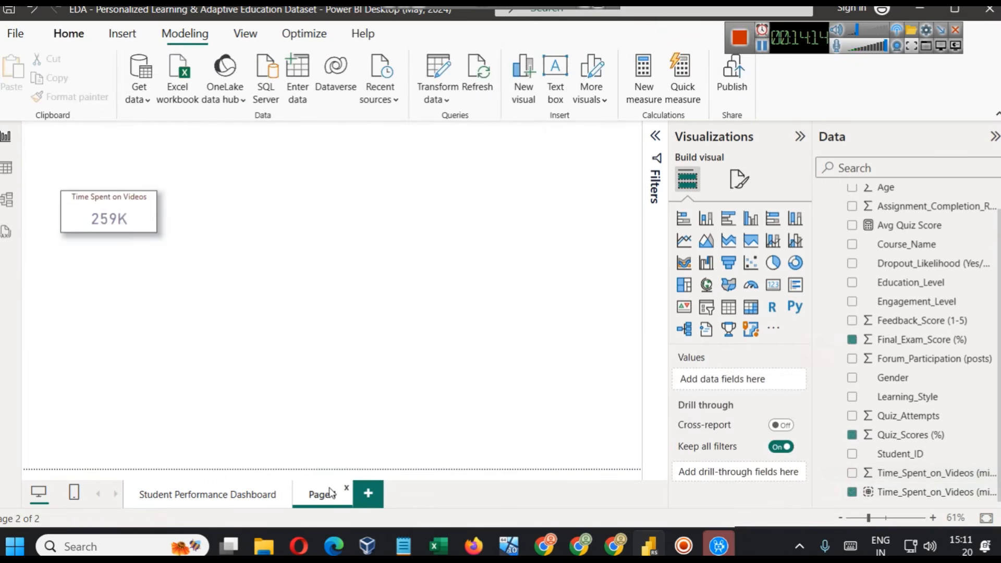
left_click(752, 218)
left_click_drag(157, 350, 551, 423)
left_click_drag(948, 480, 737, 380)
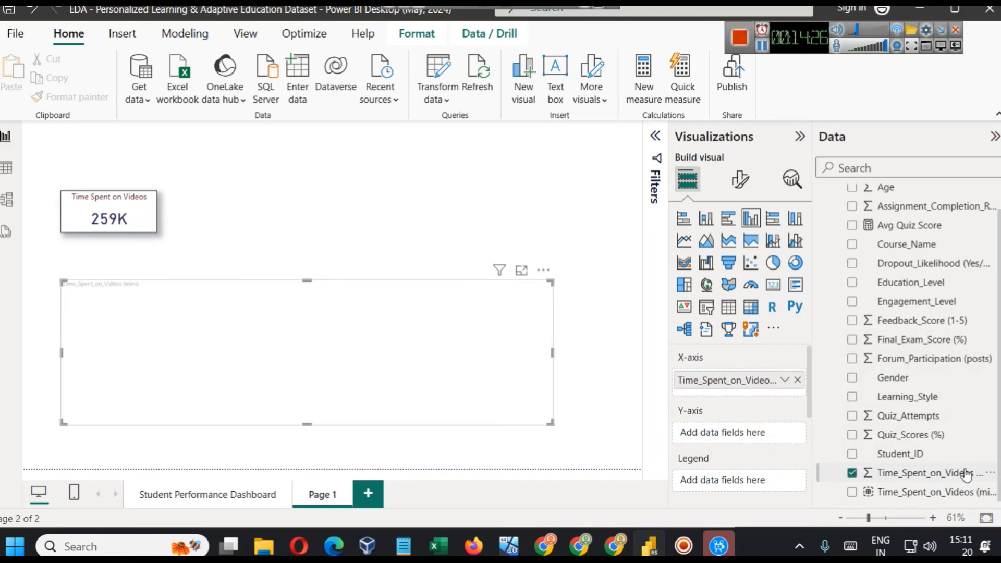
- Add Final_Exam_Score (%) and Quiz_Scores (%) to the chart's Y-axis, both aggregated as Average
left_click_drag(906, 341, 747, 441)
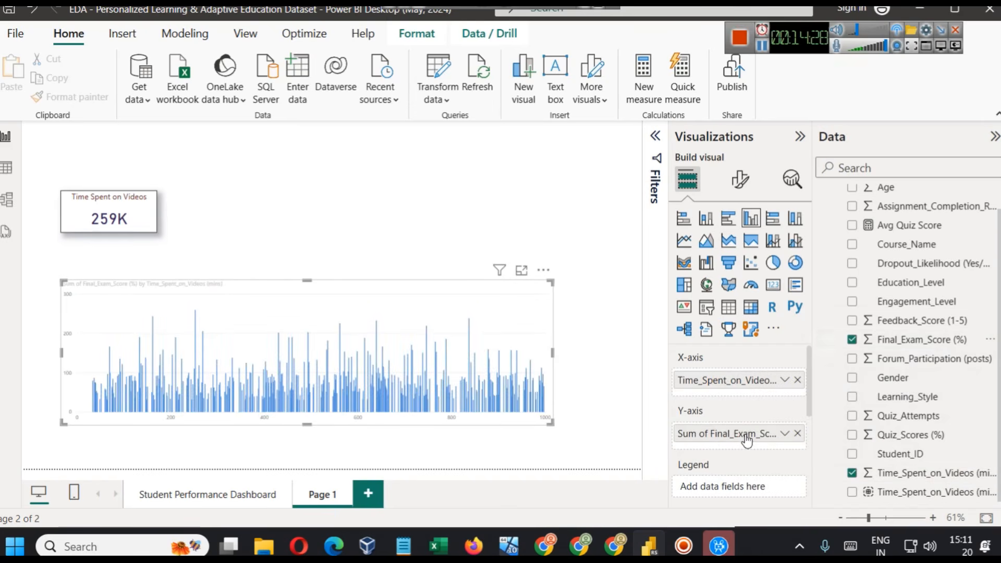
left_click(785, 433)
left_click(826, 258)
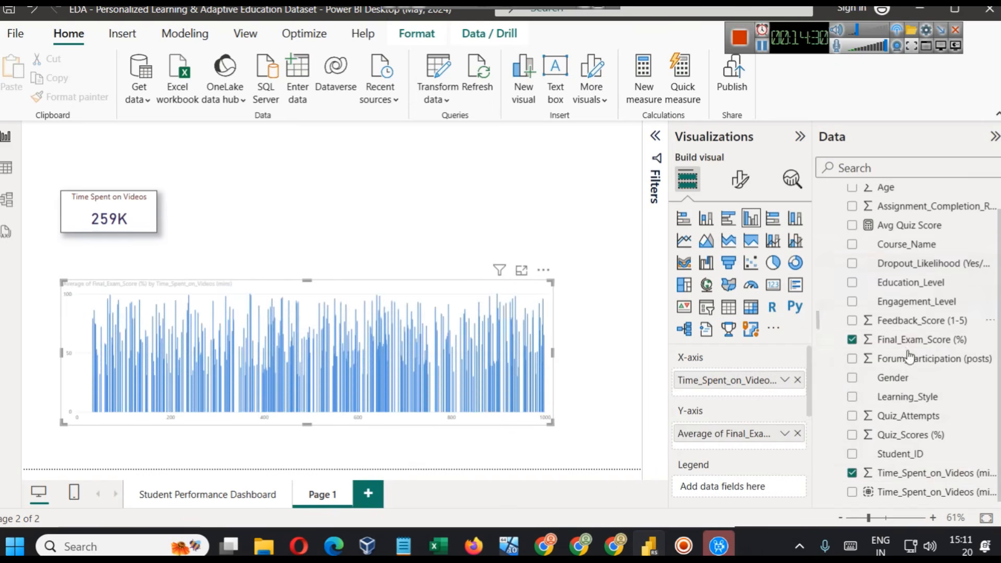
left_click_drag(917, 434, 740, 452)
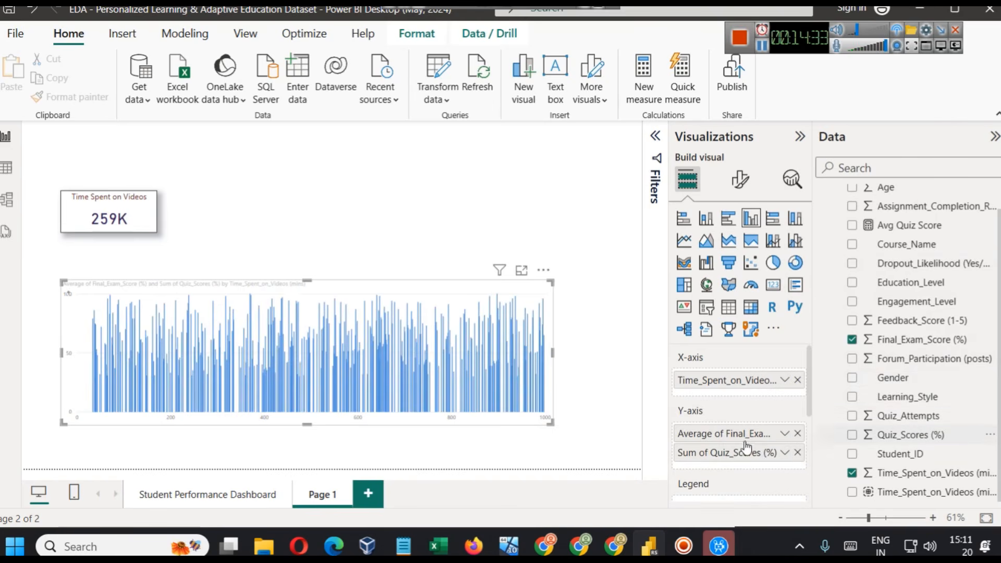
left_click(784, 452)
left_click(811, 274)
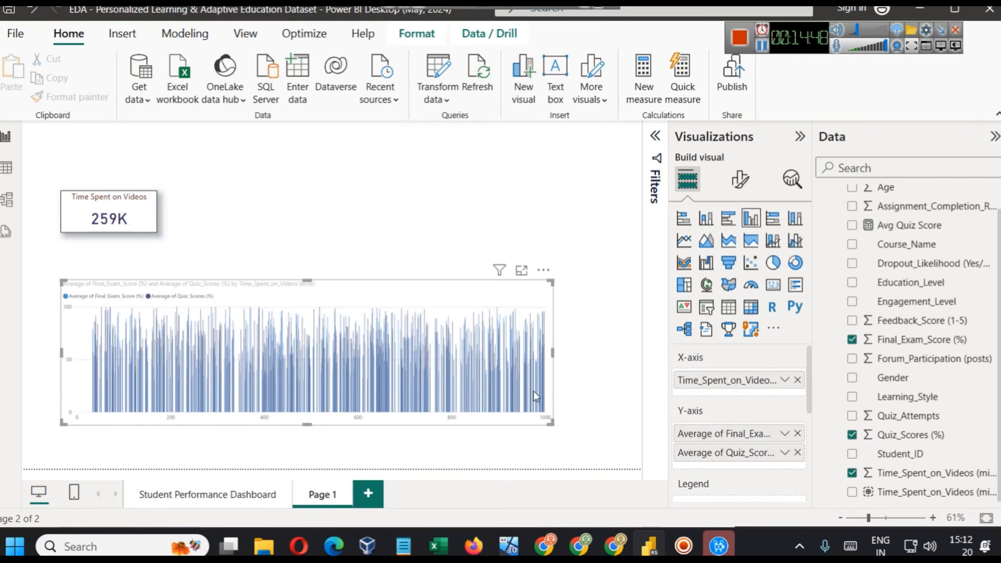
- Remove Time_Spent_on_Videos (mins) from the X-axis and start a new bin group for that field with a bin size of 5
left_click(796, 380)
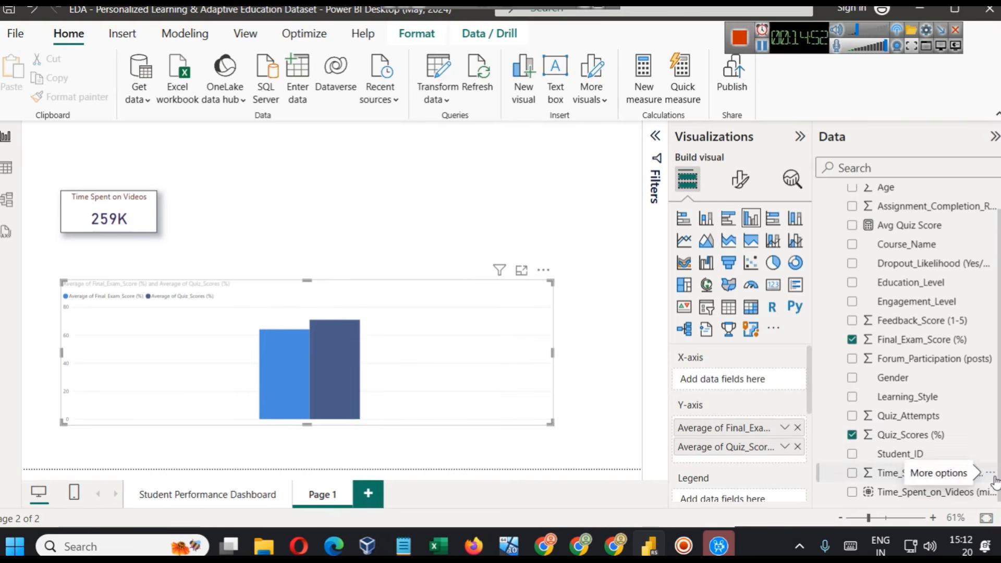
left_click(990, 473)
left_click(910, 427)
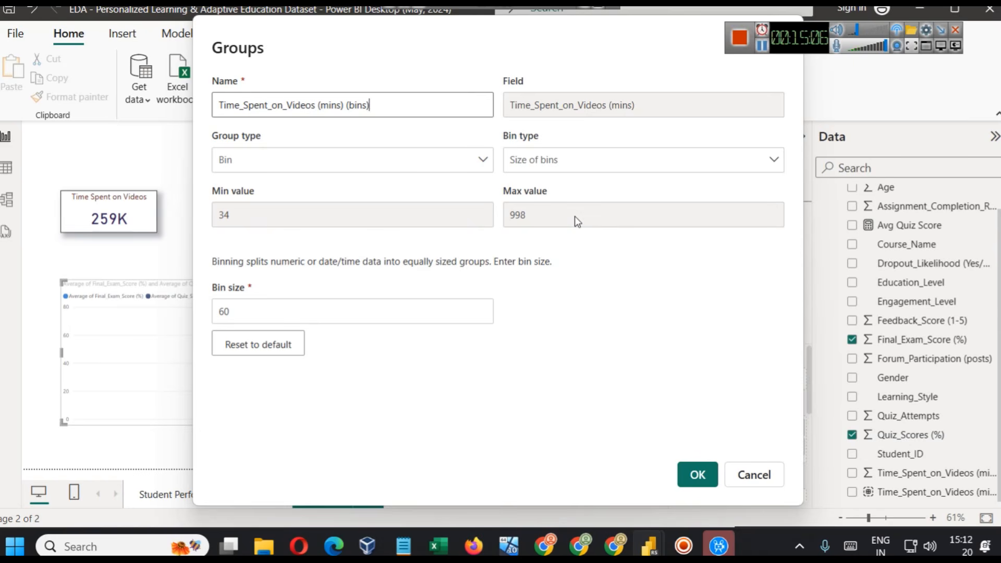
double_click(382, 318)
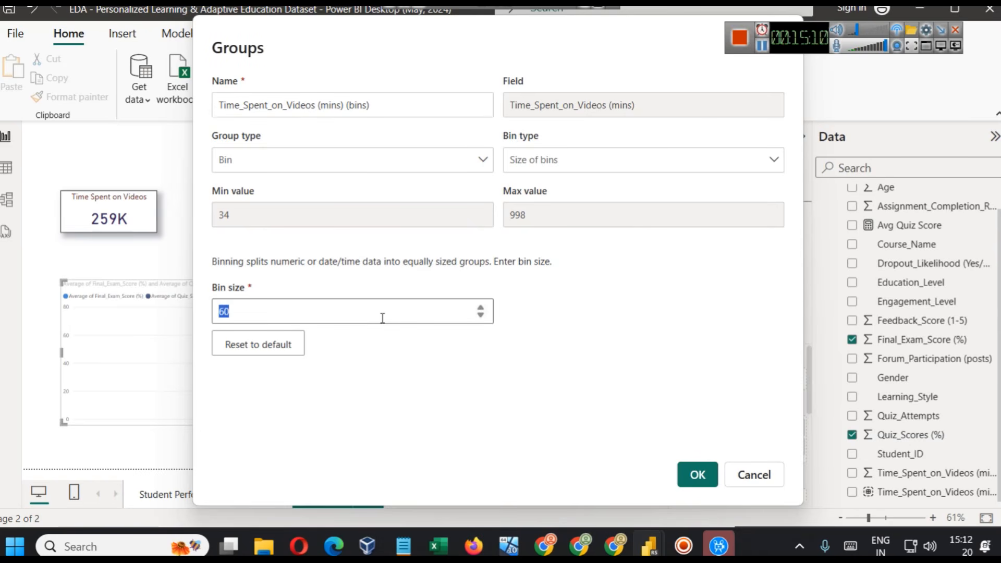
type("5")
left_click(565, 395)
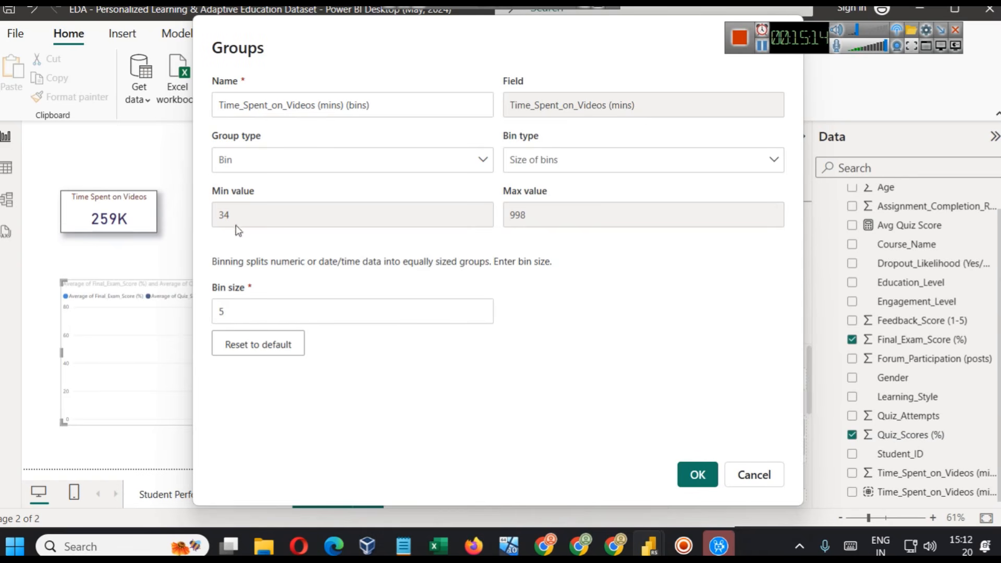
- Switch the bin type to Number of bins, set the bin count to 10 and create the group
left_click(559, 162)
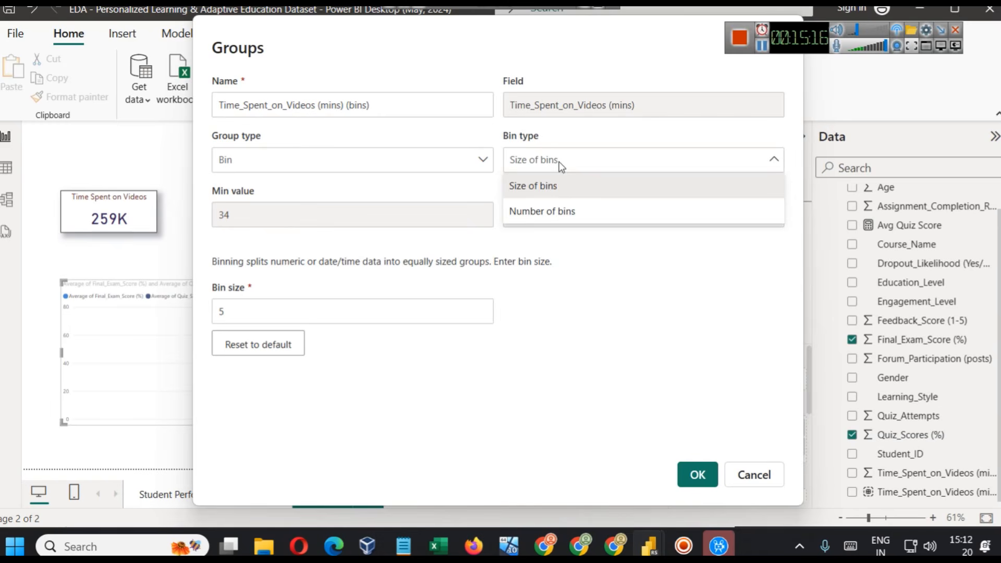
left_click(569, 211)
double_click(367, 309)
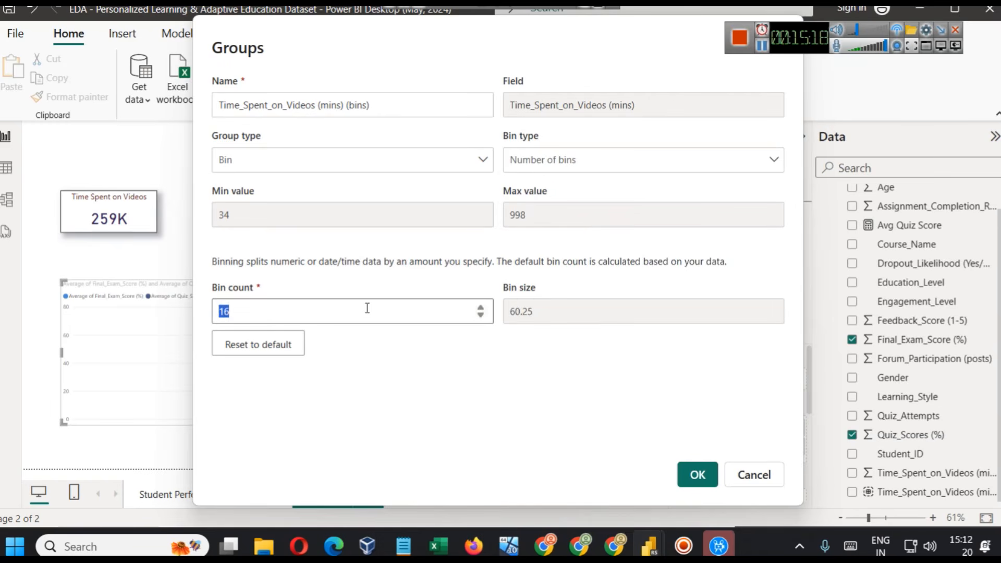
type("5")
type("1")
type("0")
left_click(706, 479)
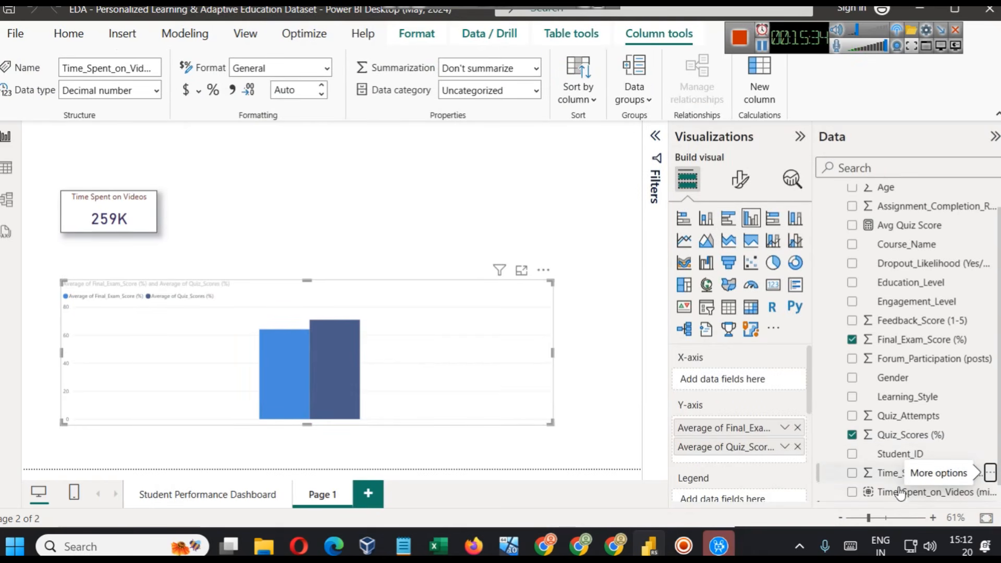
- Try the original Time_Spent_on_Videos (mins) (bins) group on the chart's X-axis, and replace it with the new 10-bin group
scroll(909, 496, "down", 1)
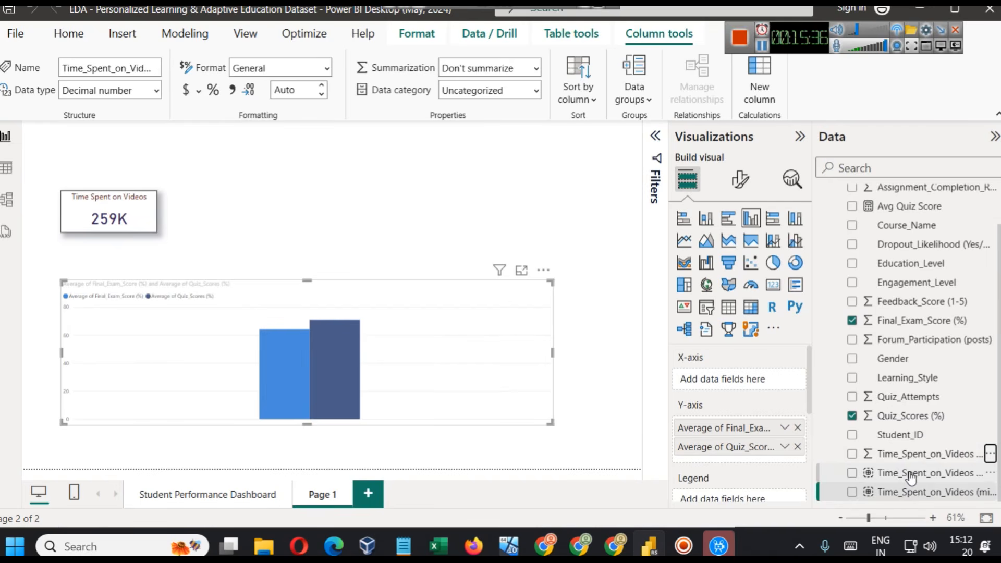
left_click_drag(910, 475, 736, 383)
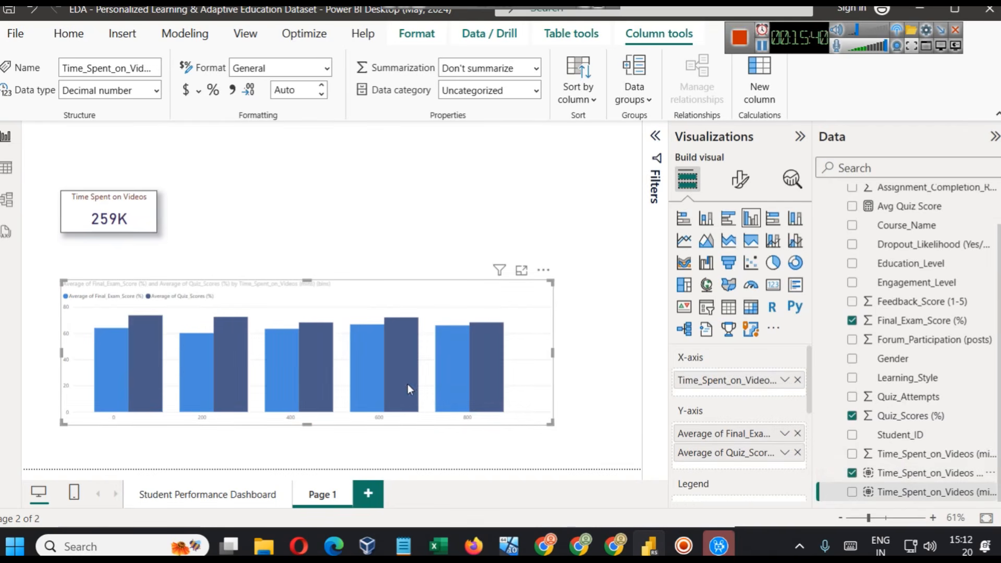
left_click(982, 496)
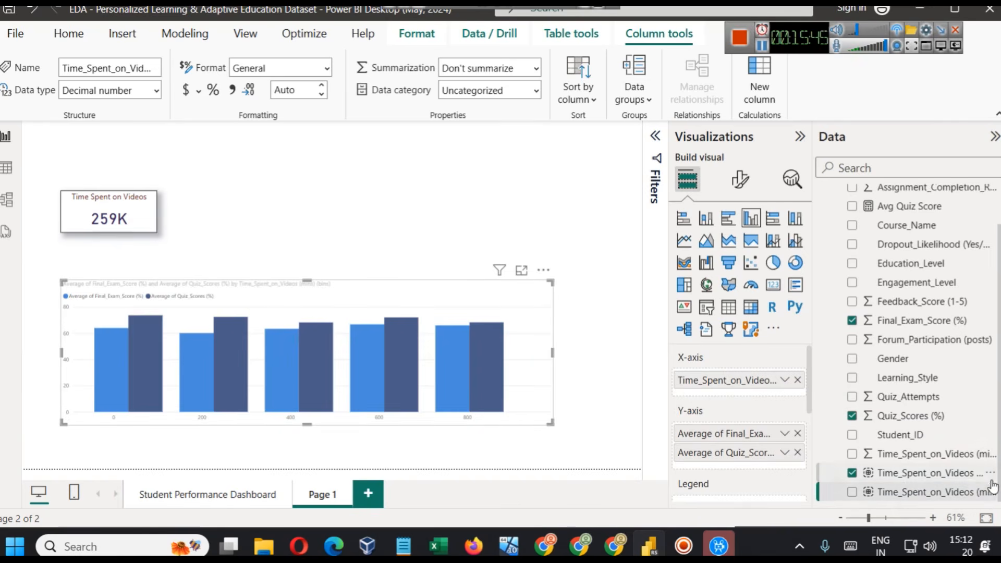
left_click(797, 380)
left_click_drag(912, 492, 732, 385)
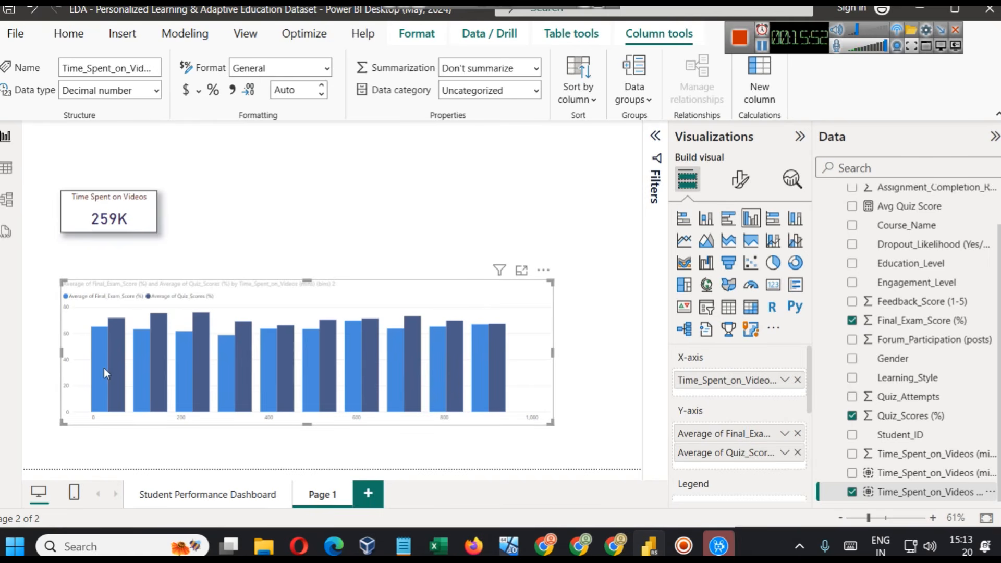
- Examine the average exam and quiz scores across the ten bins in the enlarged column chart, and return to the report
mouse_move(104, 367)
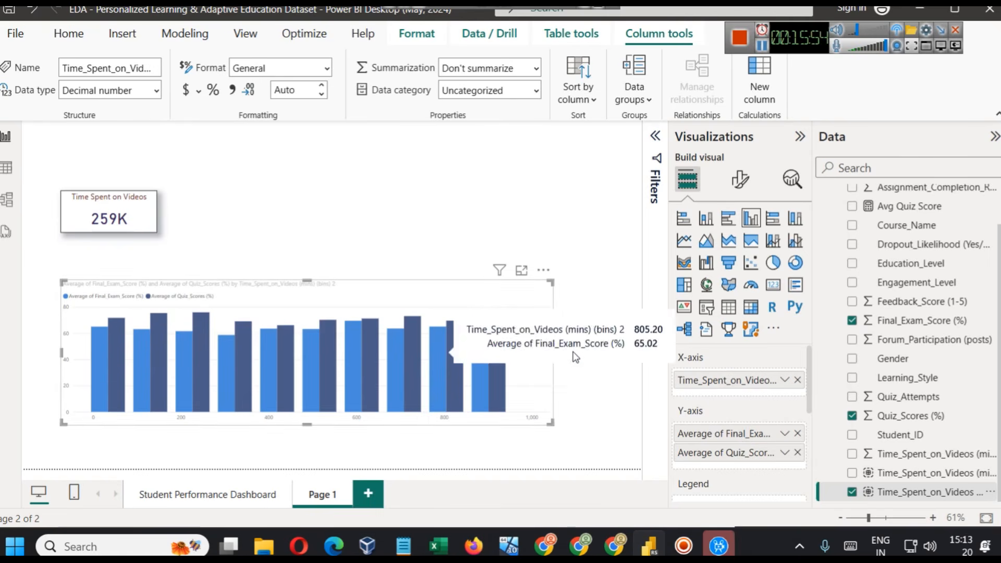
left_click(522, 270)
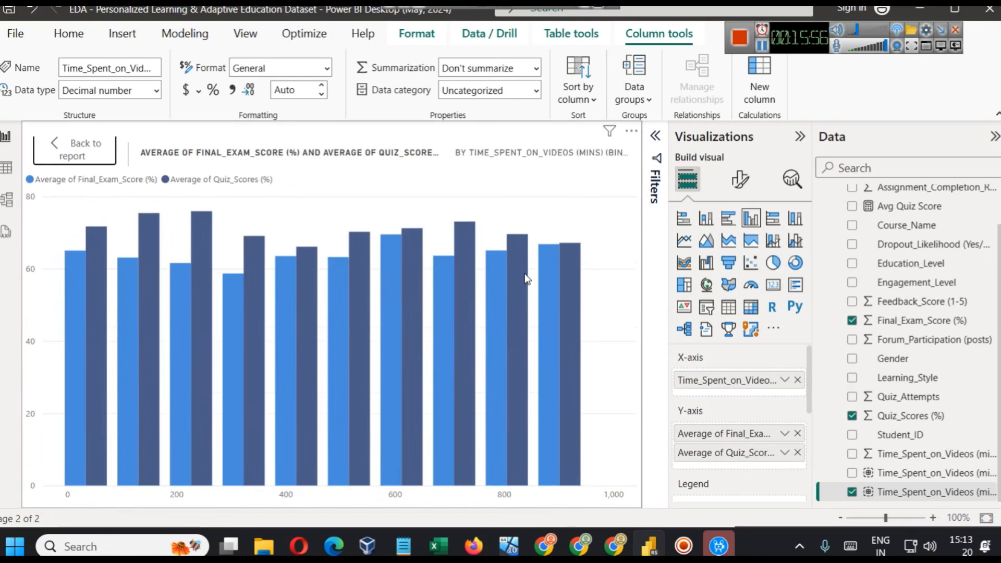
mouse_move(507, 474)
left_click(85, 166)
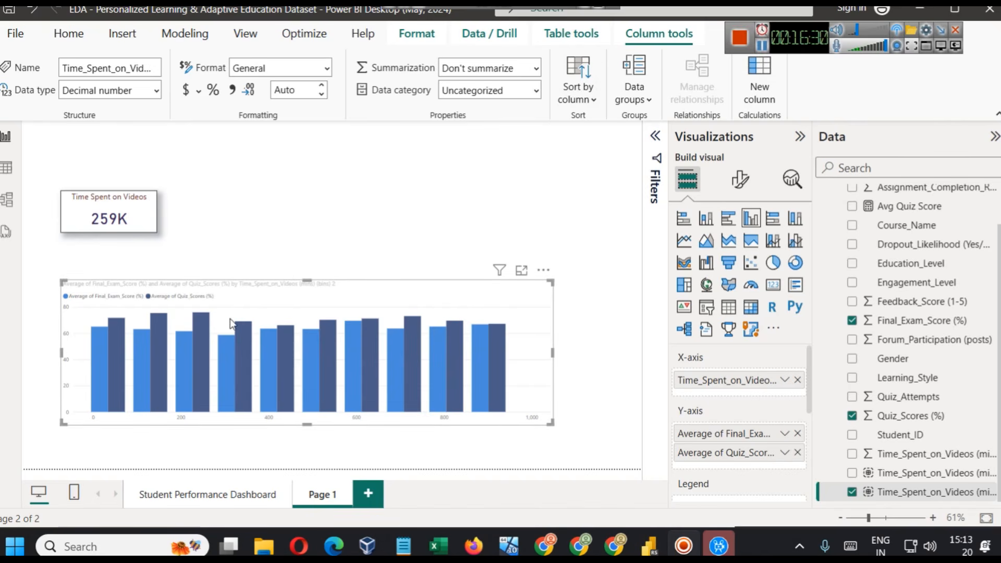
- Nudge the column chart slightly, and add a small slicer above the chart's right end
left_click_drag(374, 308, 390, 303)
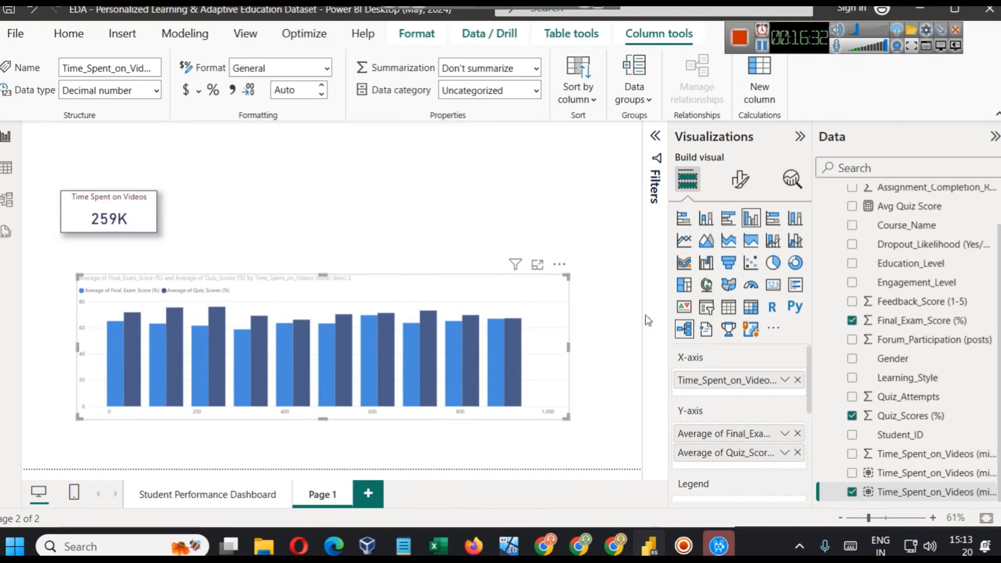
left_click(547, 212)
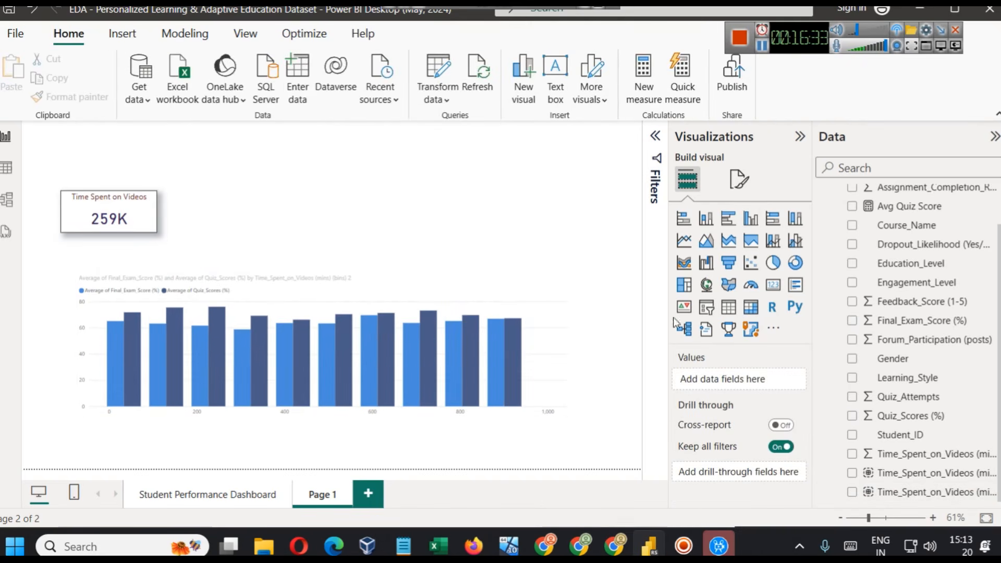
left_click(709, 309)
left_click_drag(374, 227, 434, 215)
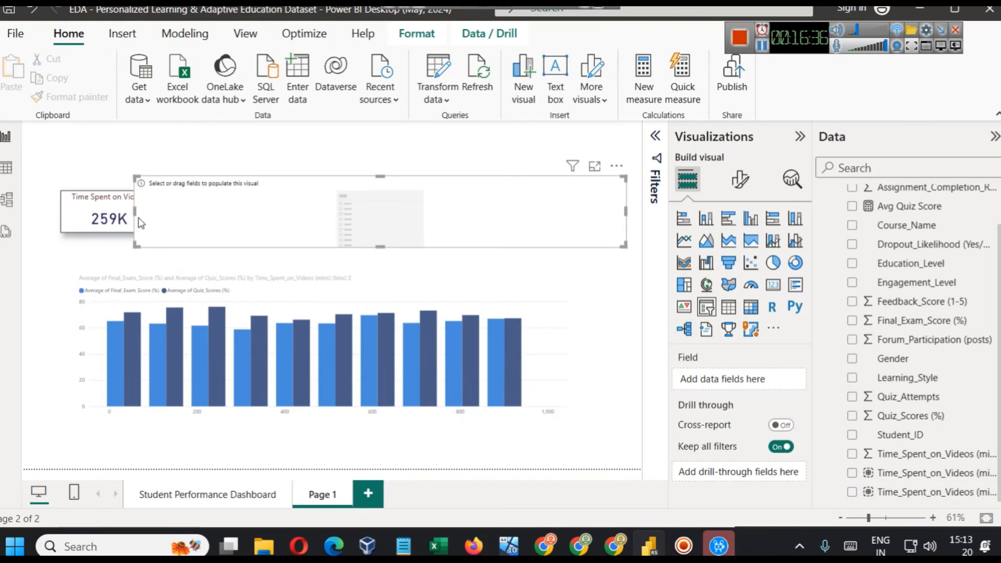
left_click_drag(139, 217, 467, 230)
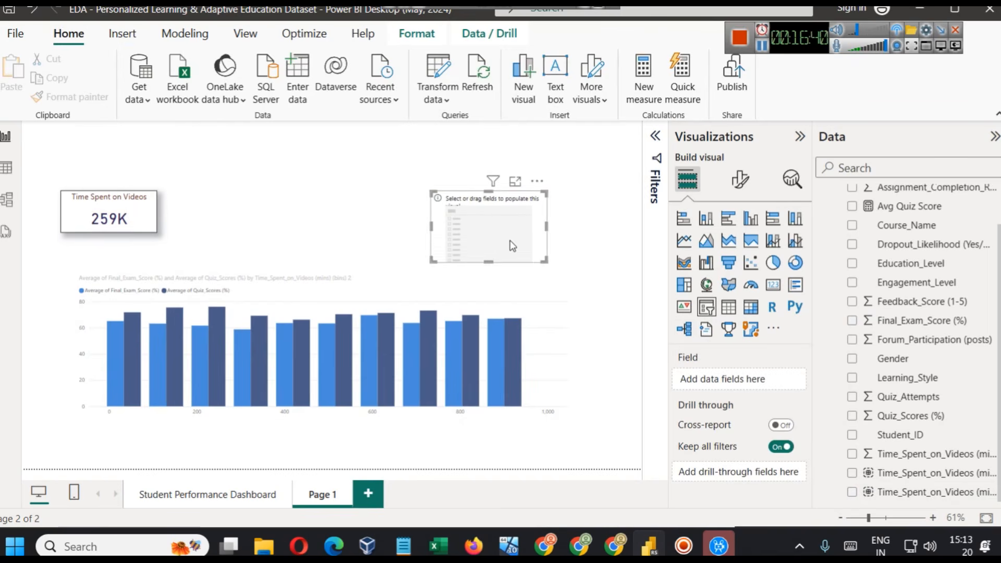
left_click_drag(500, 245, 562, 230)
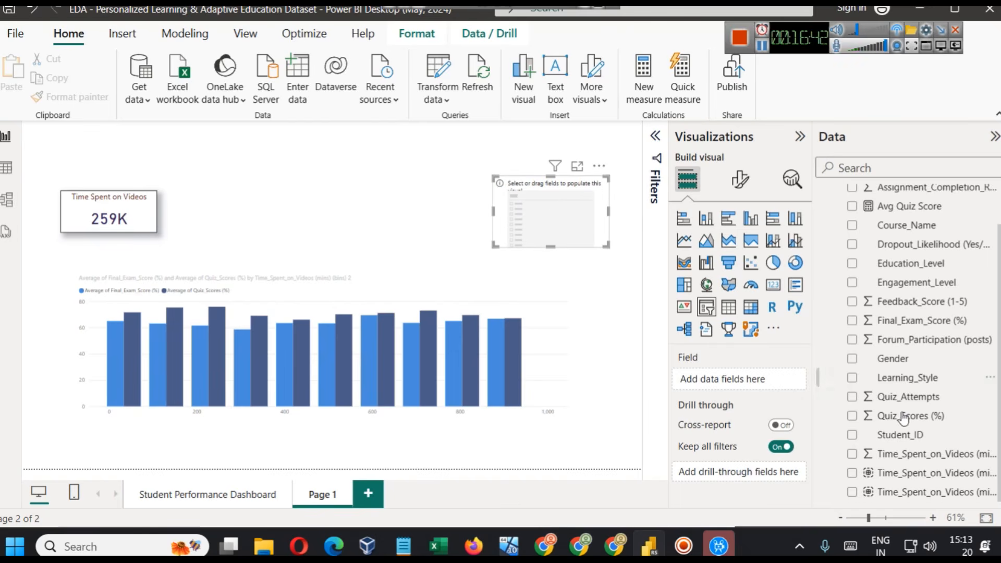
- Populate the new slicer with the Education_Level field and set its values' font size to 14
scroll(918, 396, "up", 2)
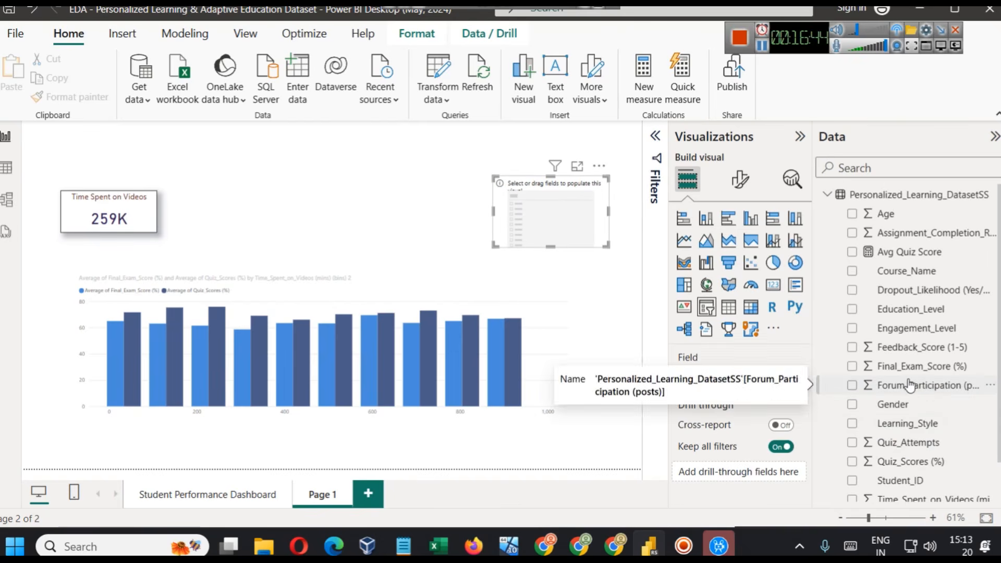
left_click_drag(917, 309, 564, 233)
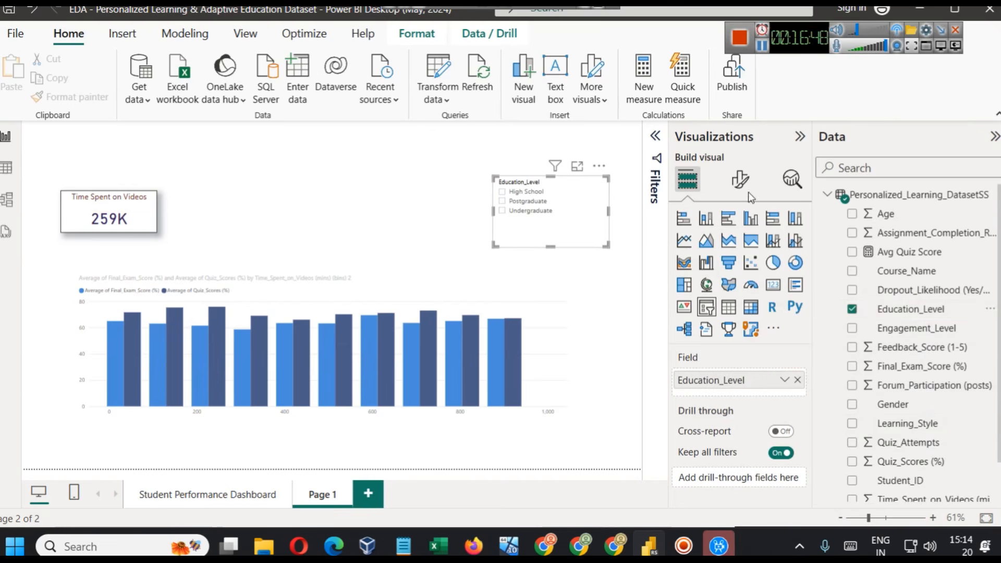
left_click(740, 180)
left_click(745, 295)
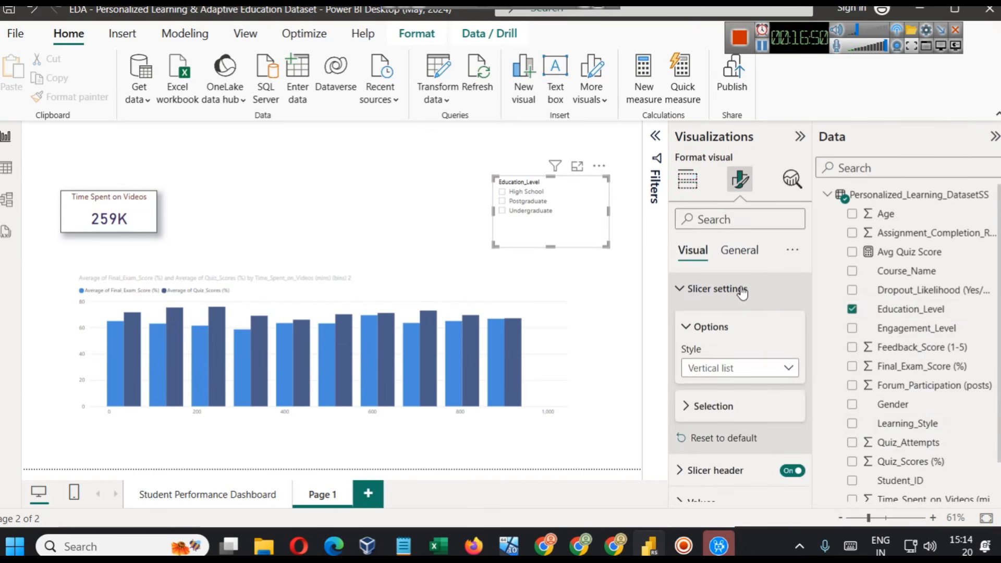
scroll(772, 378, "down", 1)
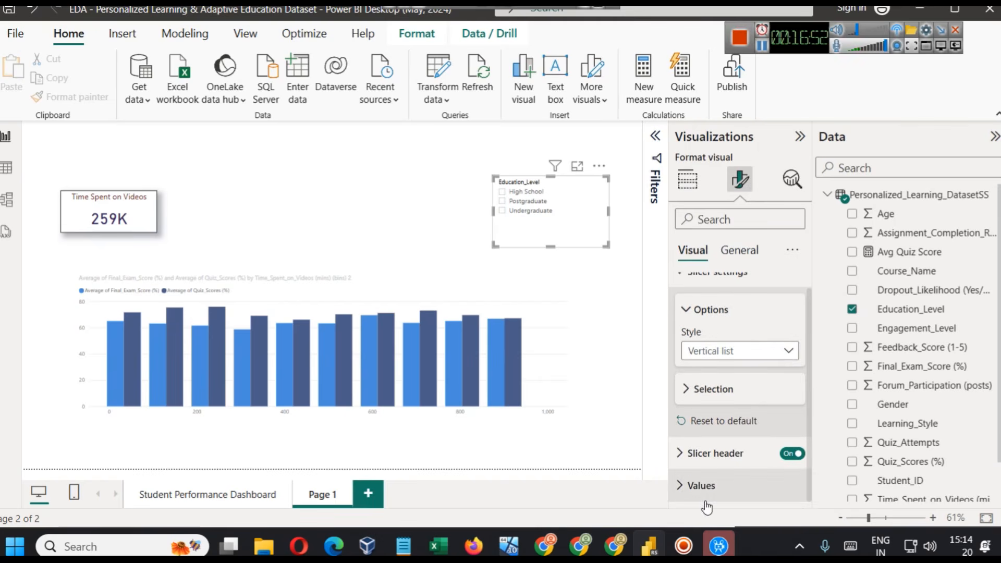
left_click(721, 484)
double_click(793, 405)
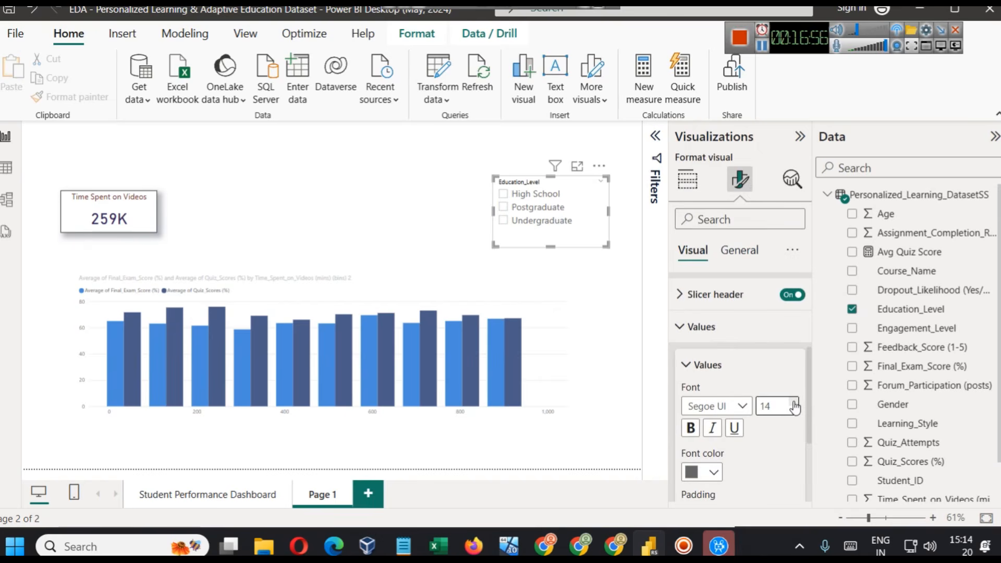
- Set the Education_Level slicer's header text to font size 13 in the recently used dark red
left_click(728, 297)
left_click(793, 411)
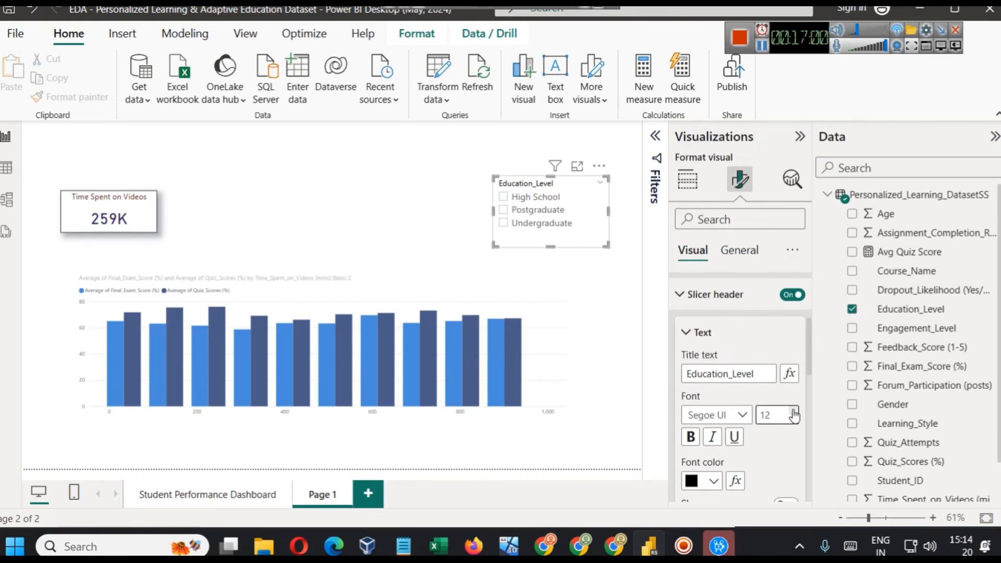
left_click(703, 482)
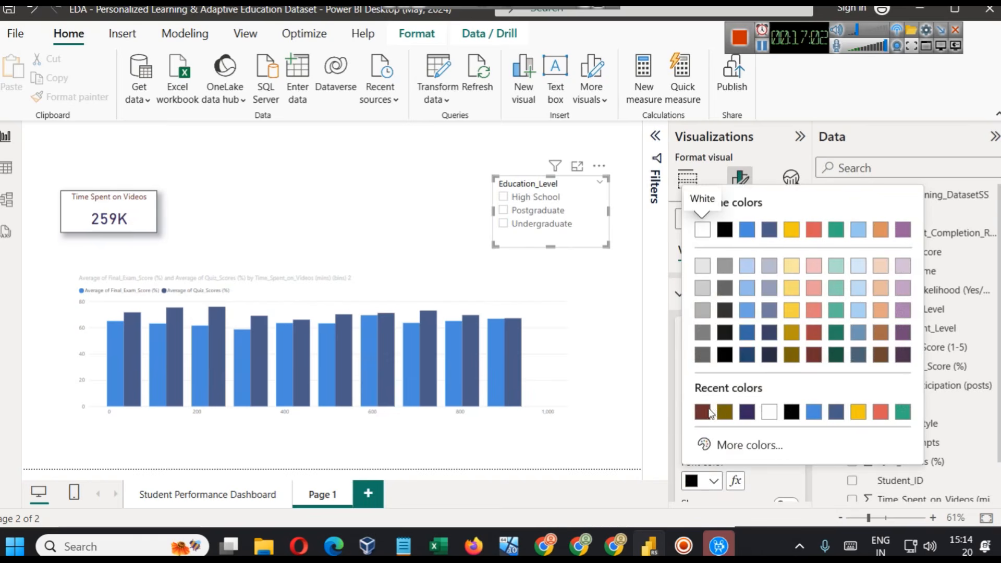
left_click(703, 412)
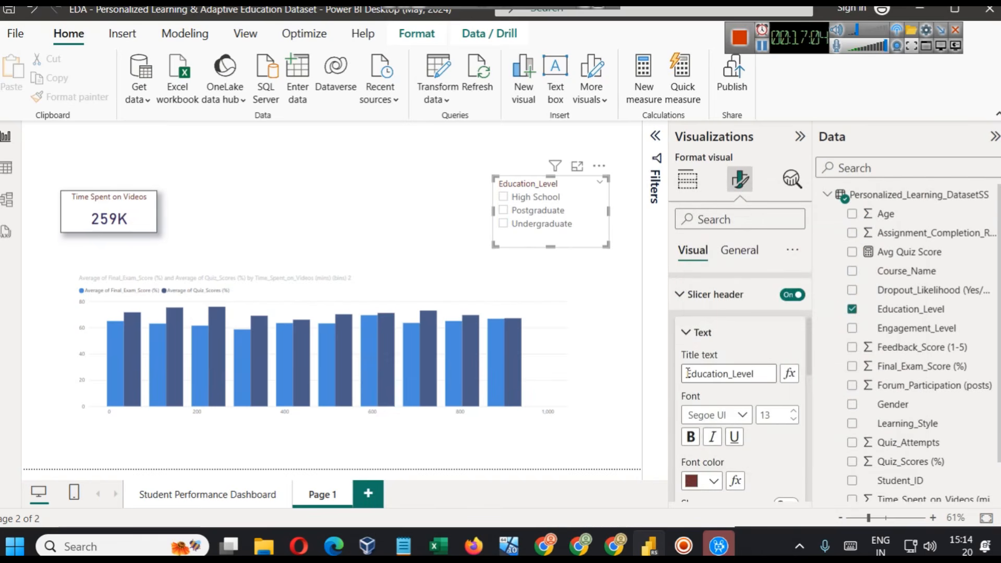
- Set the font color of the slicer's values to the darkest theme blue
scroll(701, 399, "down", 6)
scroll(717, 423, "down", 4)
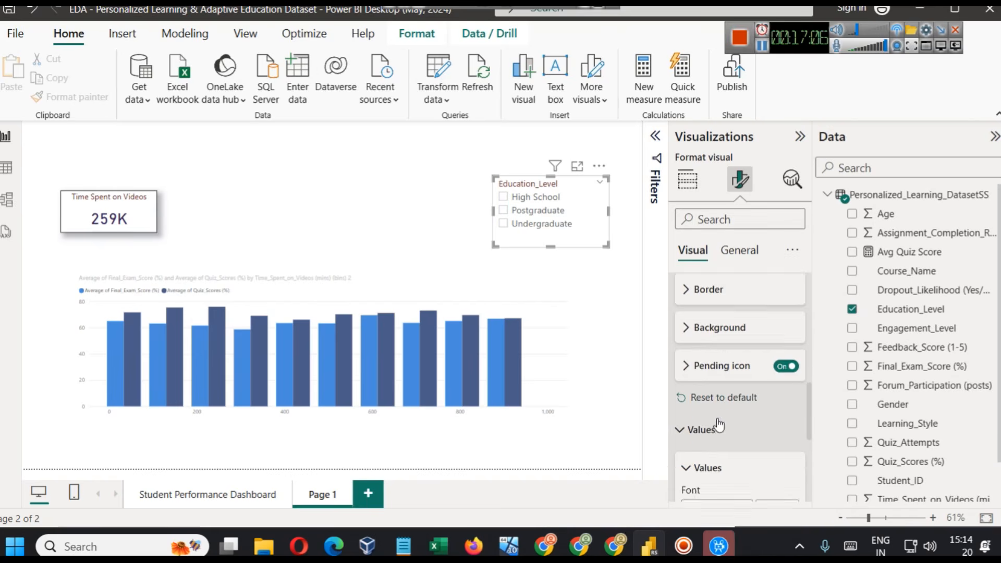
scroll(712, 399, "up", 2)
left_click(712, 430)
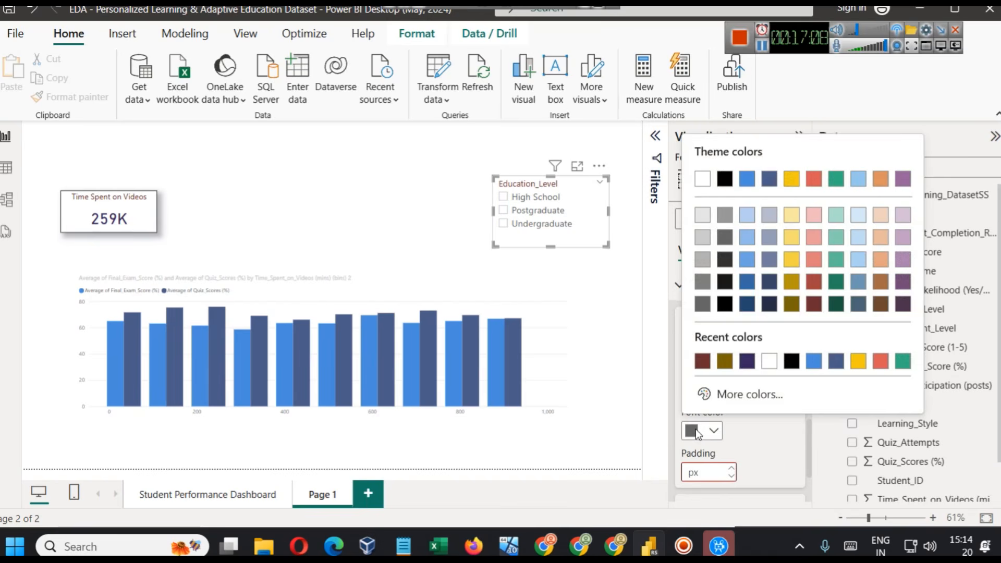
left_click(746, 306)
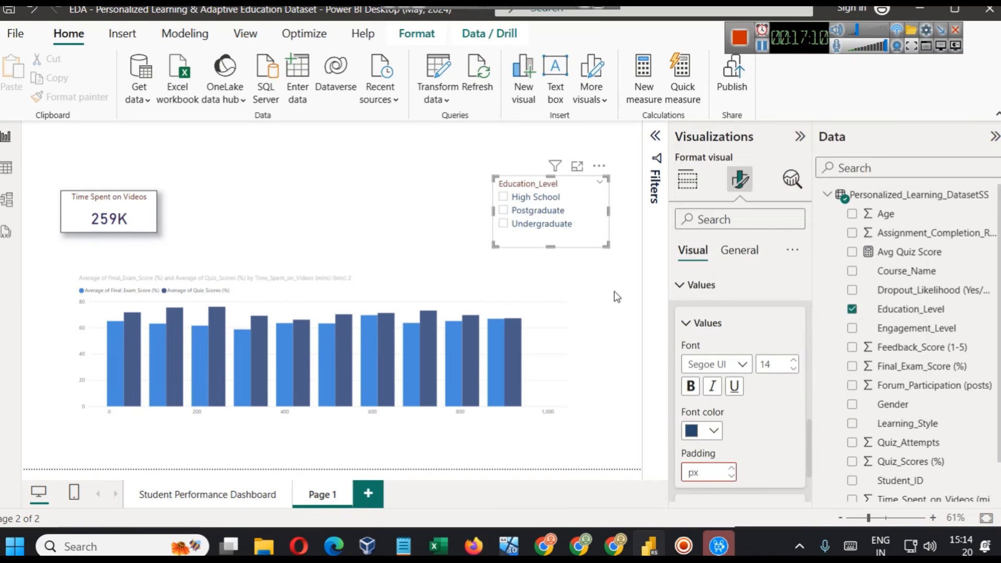
- Turn on the slicer's visual border and shadow, and narrow the slicer slightly from its left edge
left_click(723, 258)
left_click(730, 347)
scroll(747, 376, "down", 3)
left_click(785, 389)
left_click(785, 351)
left_click(493, 352)
left_click(493, 353)
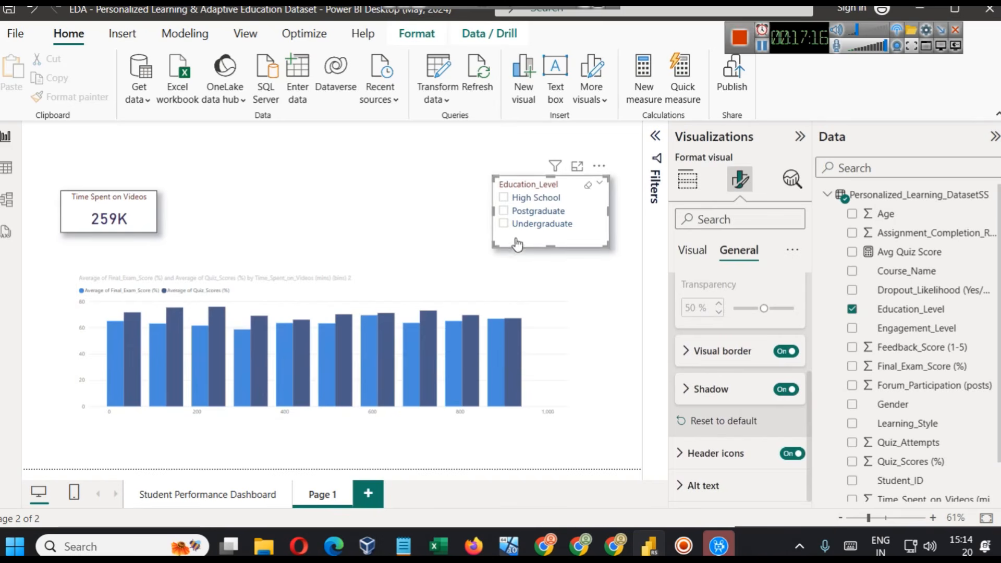
left_click_drag(493, 209, 516, 209)
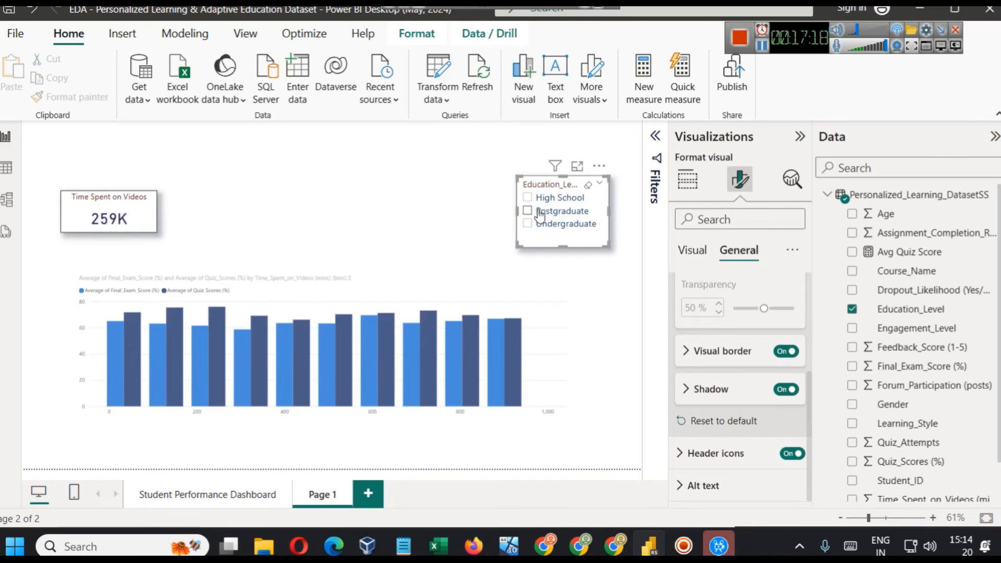
- Test the Education_Level slicer by filtering the page to Undergraduate and to High School
left_click(546, 218)
left_click(544, 223)
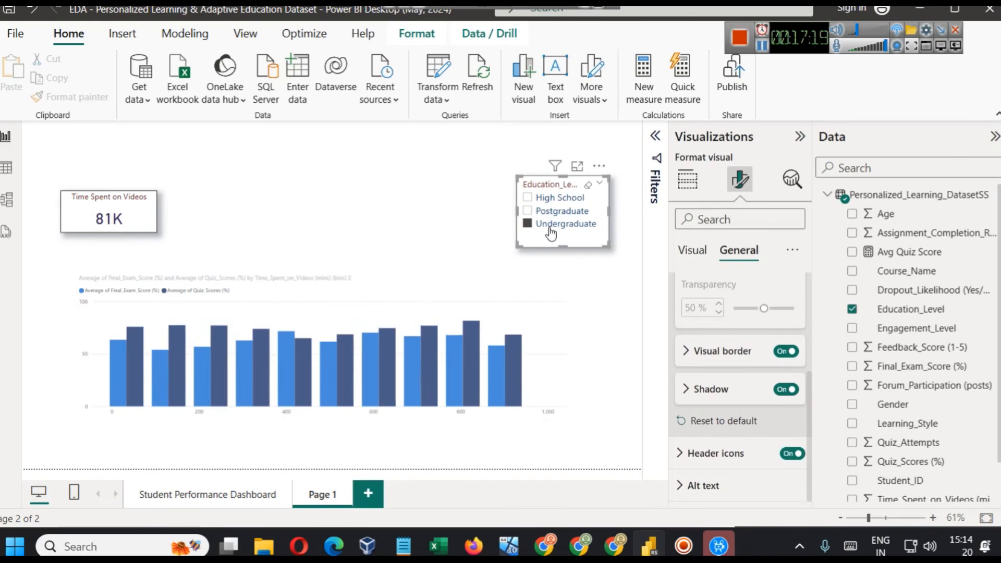
left_click(552, 197)
left_click(396, 184)
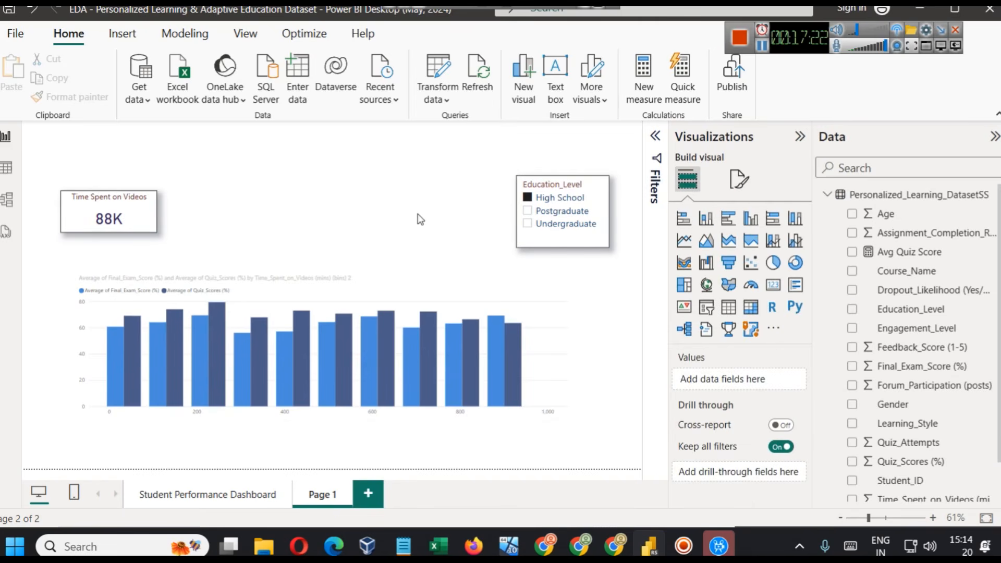
- Examine the fields behind the Education_Level, Gender and Course_Name slicers on the Student Performance Dashboard page
left_click(228, 494)
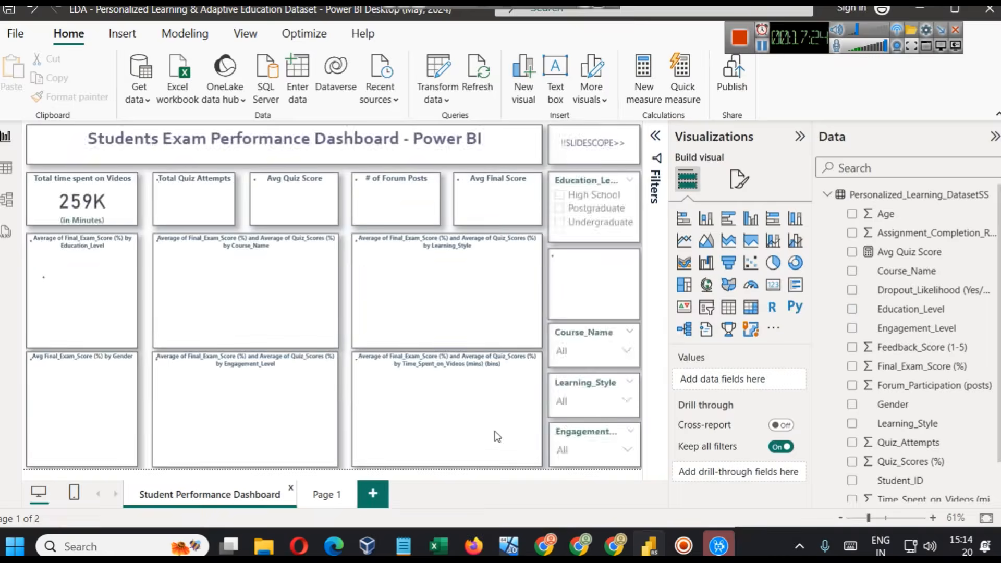
left_click(585, 184)
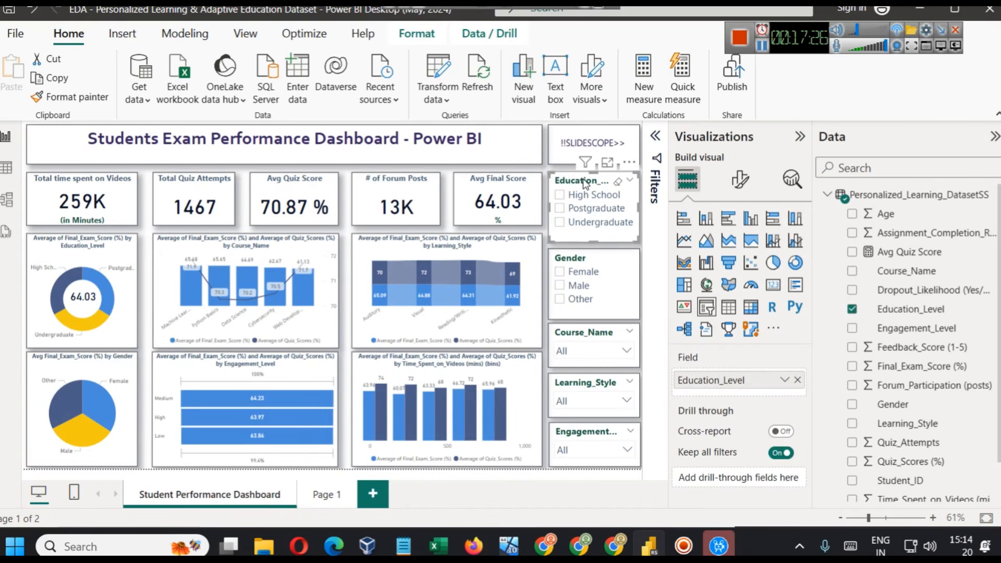
left_click(582, 255)
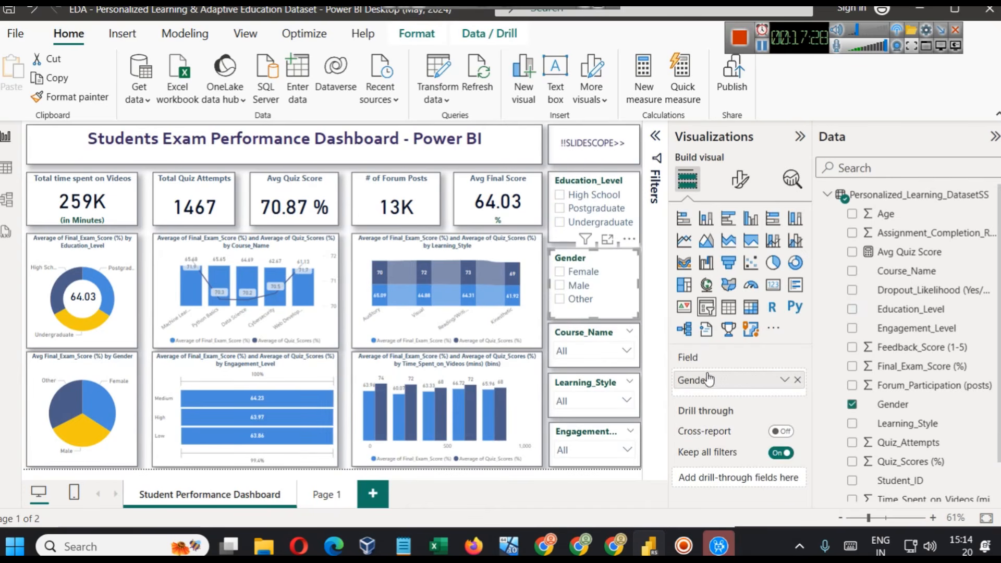
left_click(561, 337)
left_click(582, 351)
left_click(583, 350)
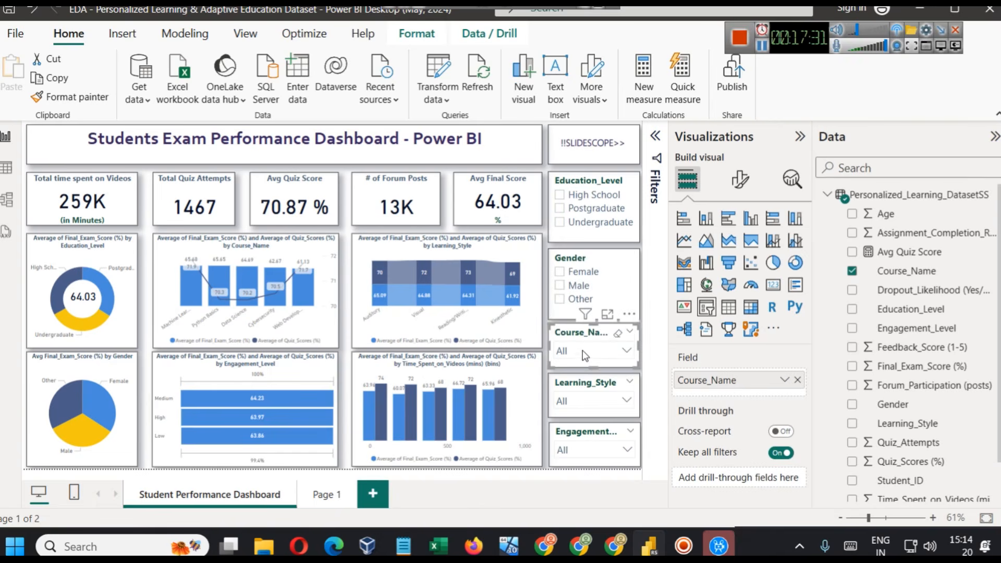
- Try the Tile and Vertical list styles on the Course_Name slicer, and return it to Dropdown
left_click(746, 178)
left_click(738, 252)
left_click(690, 252)
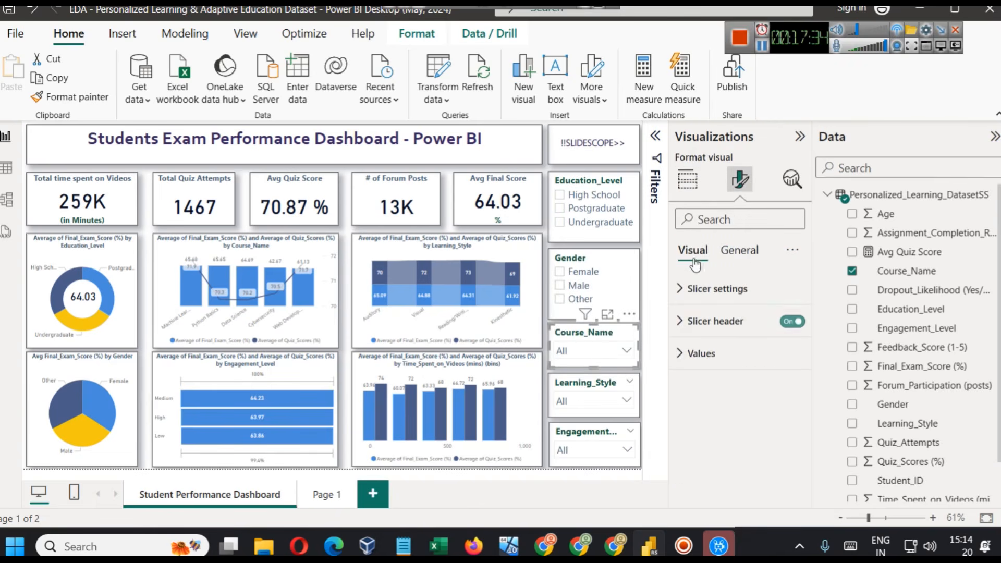
left_click(716, 289)
left_click(726, 369)
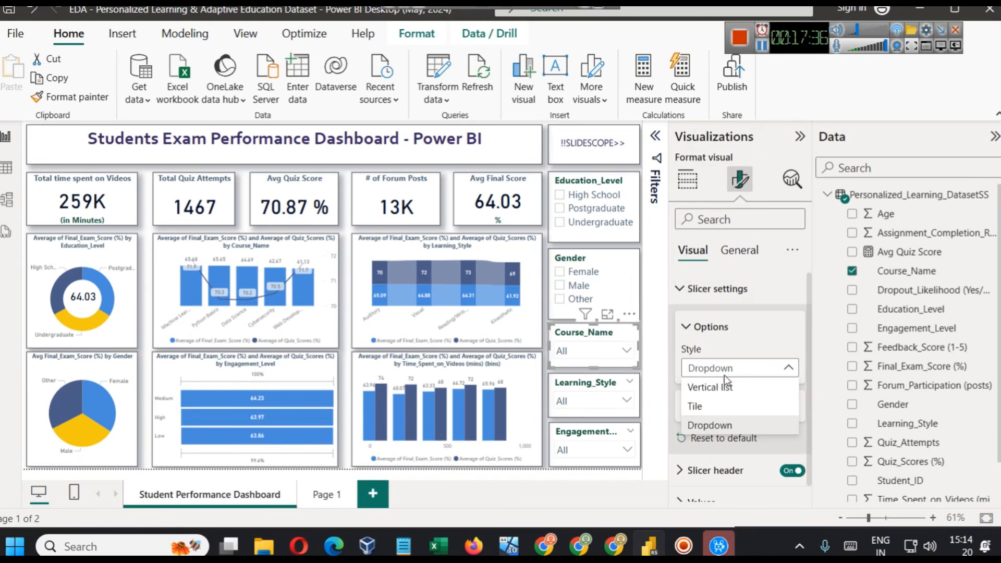
left_click(710, 408)
left_click(718, 368)
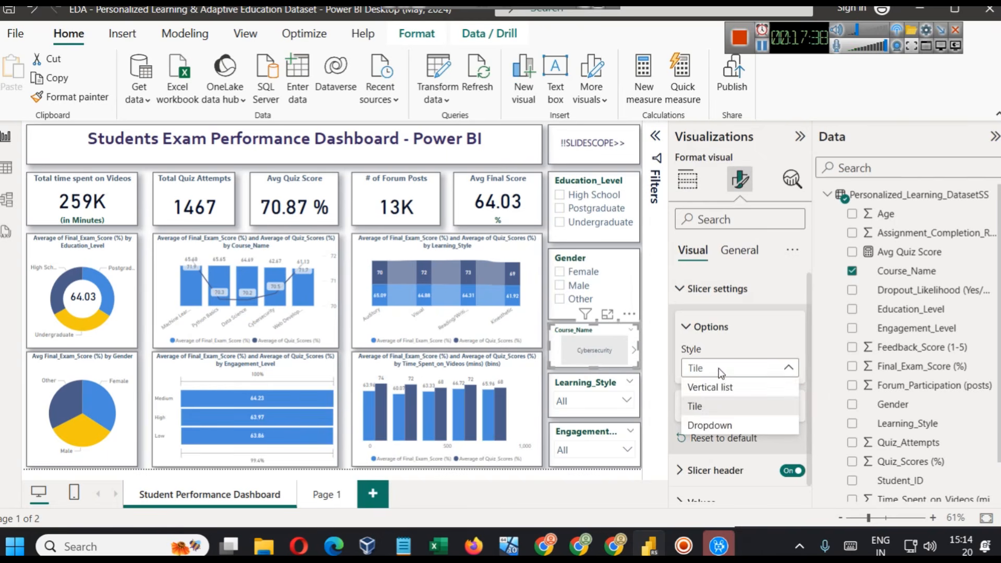
left_click(721, 387)
left_click(722, 373)
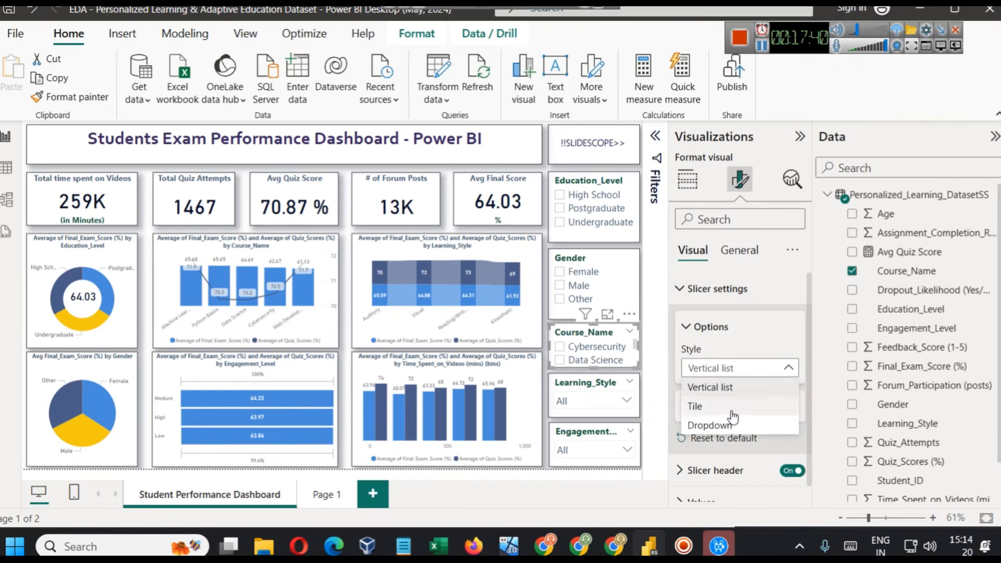
left_click(730, 421)
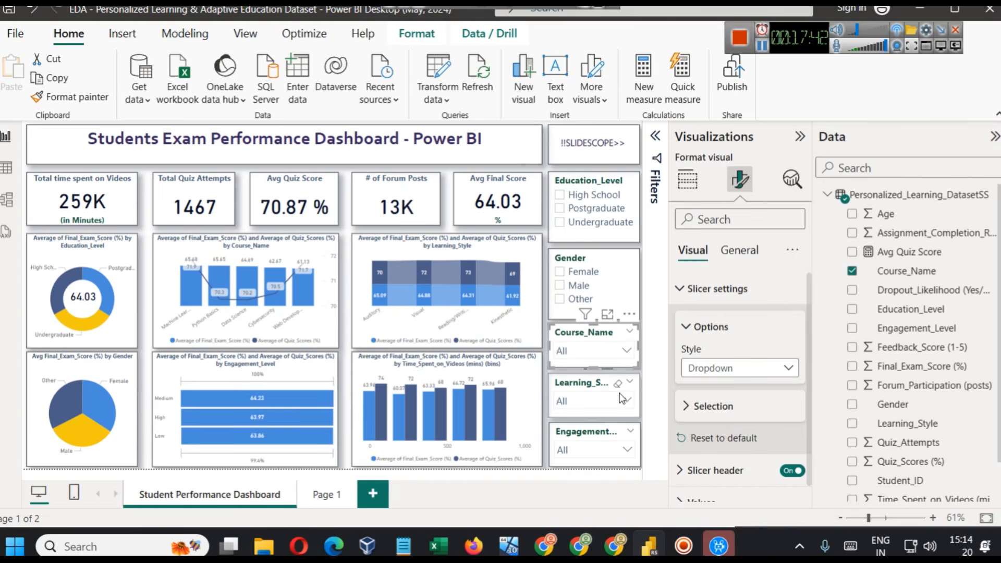
- Go back to Page 1, move the Education_Level slicer up, and make it taller and narrower
left_click(336, 496)
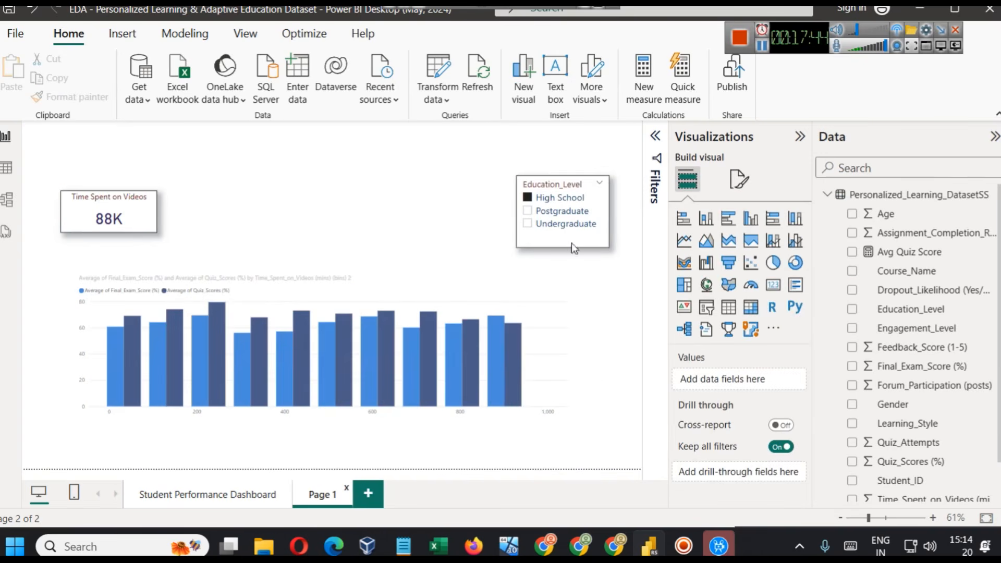
left_click_drag(545, 186, 552, 150)
left_click_drag(571, 210, 576, 258)
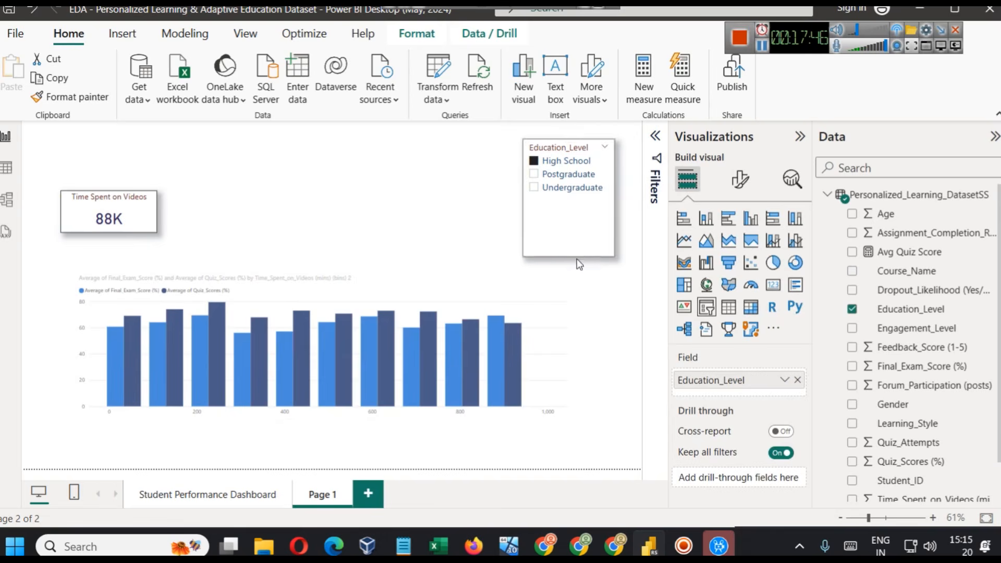
left_click_drag(522, 198, 539, 200)
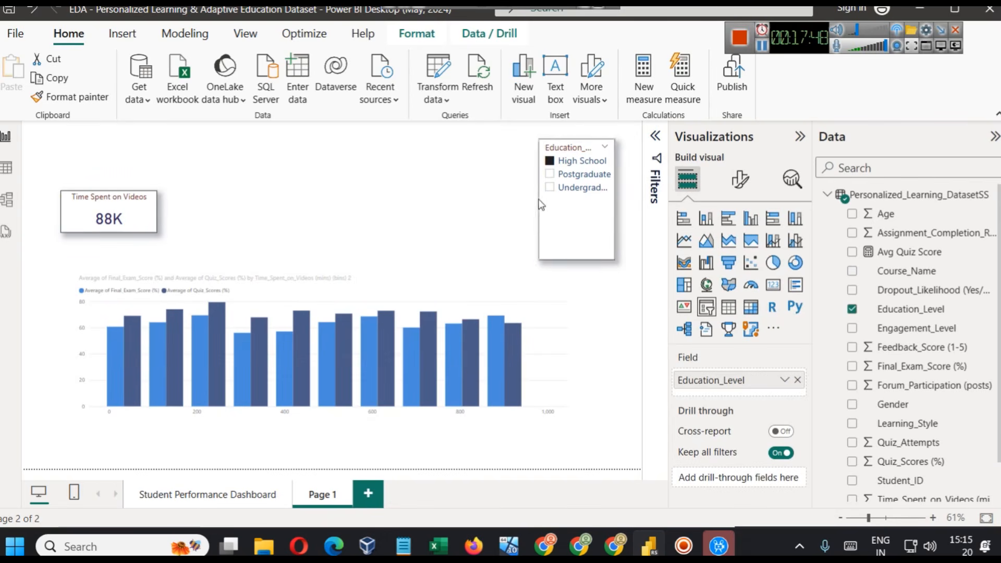
- Try the Tile style on the Education_Level slicer
left_click(744, 190)
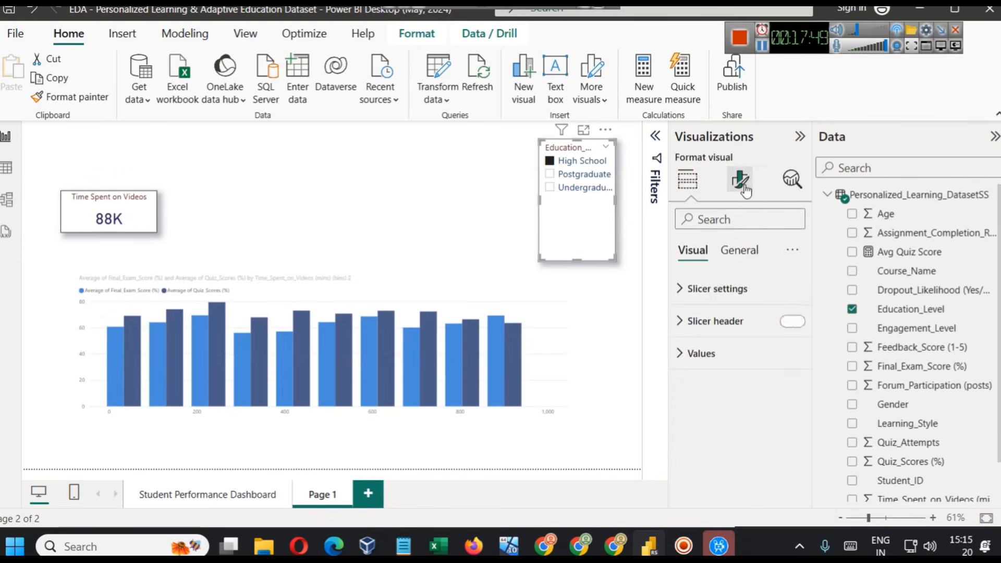
left_click(732, 290)
left_click(729, 367)
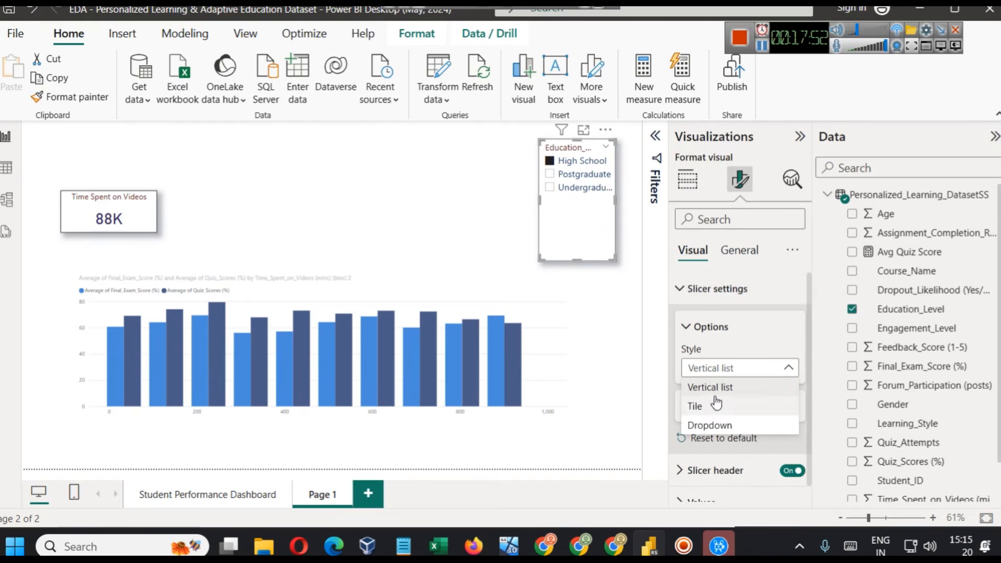
left_click(716, 401)
- Test the education level tiles as filters, and clear the slicer selection
left_click(589, 177)
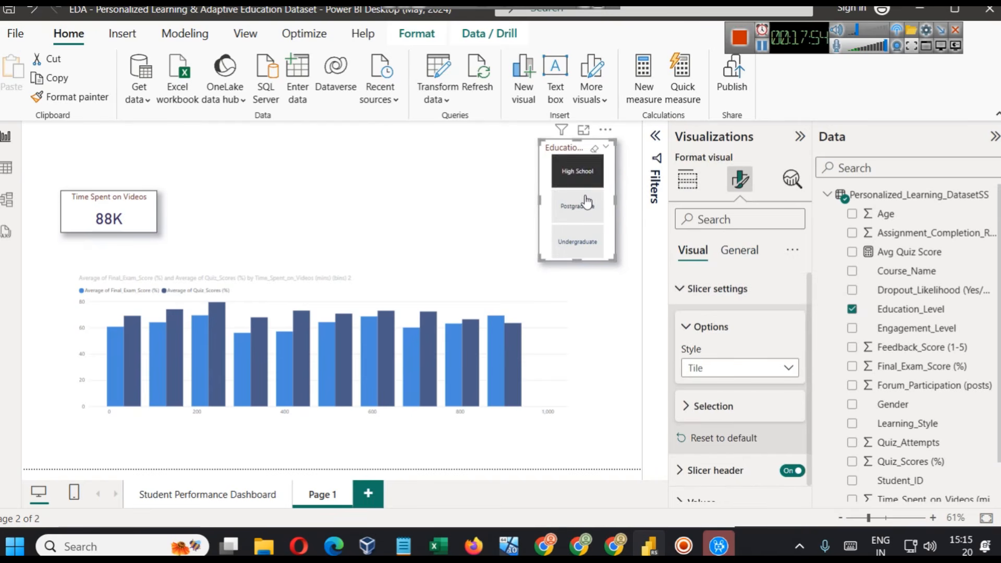
left_click(586, 207)
left_click(583, 242)
left_click(583, 241)
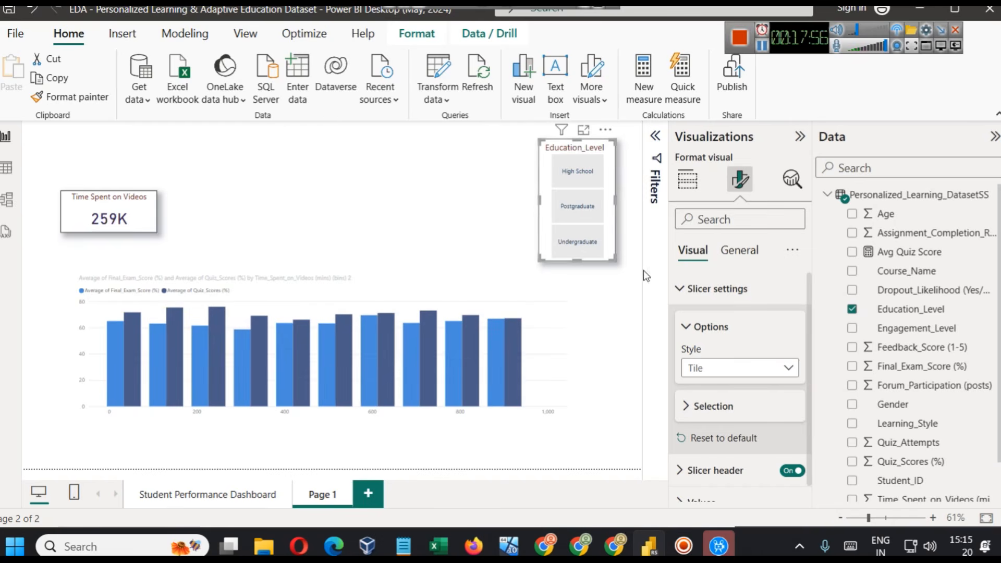
- Try the Vertical list style on the Education_Level slicer, and switch it to Dropdown
left_click(722, 368)
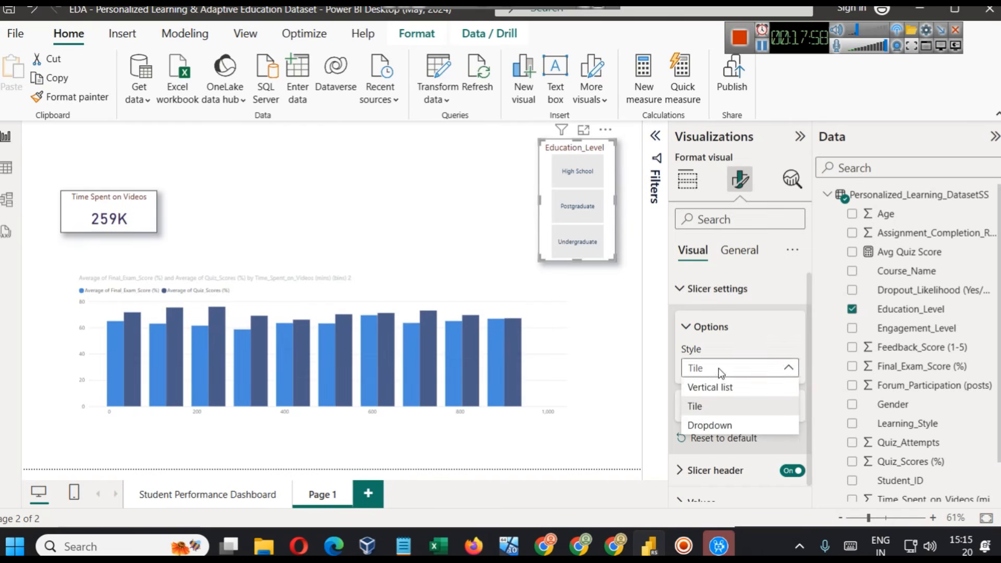
left_click(714, 387)
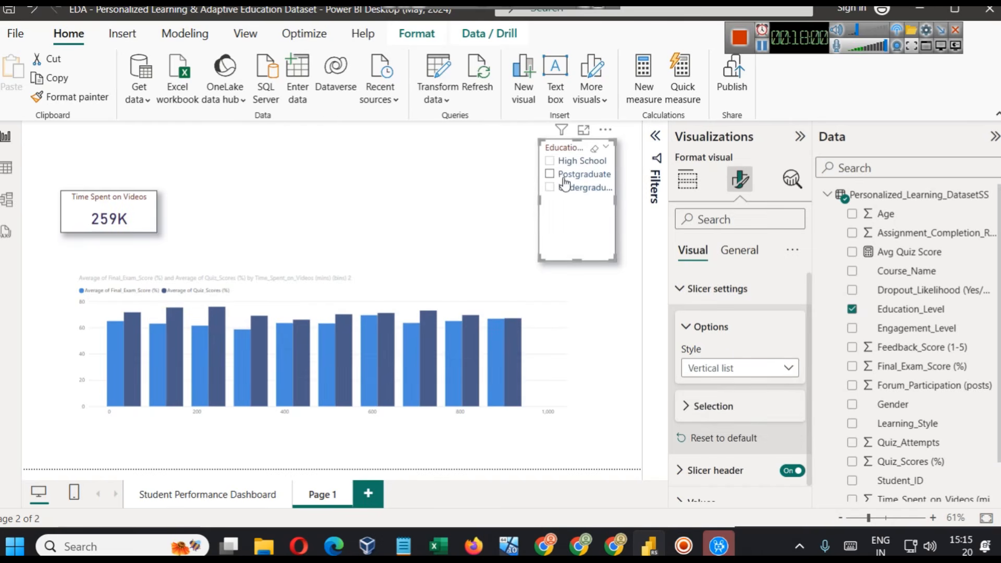
left_click(708, 367)
left_click(708, 424)
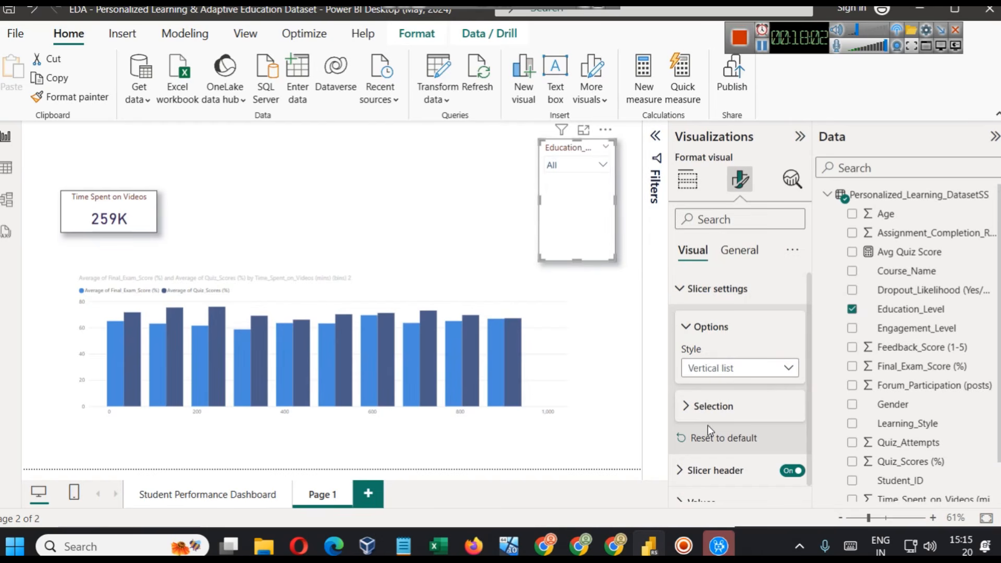
left_click(576, 168)
left_click(577, 168)
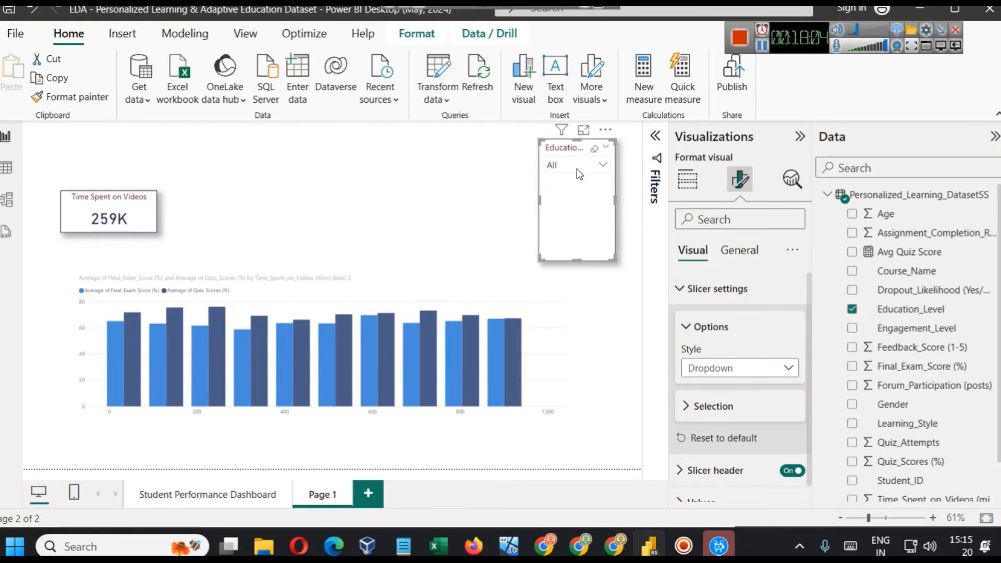
- Go to the Student Performance Dashboard page and show the formula of the Avg Quiz Score measure
left_click(216, 493)
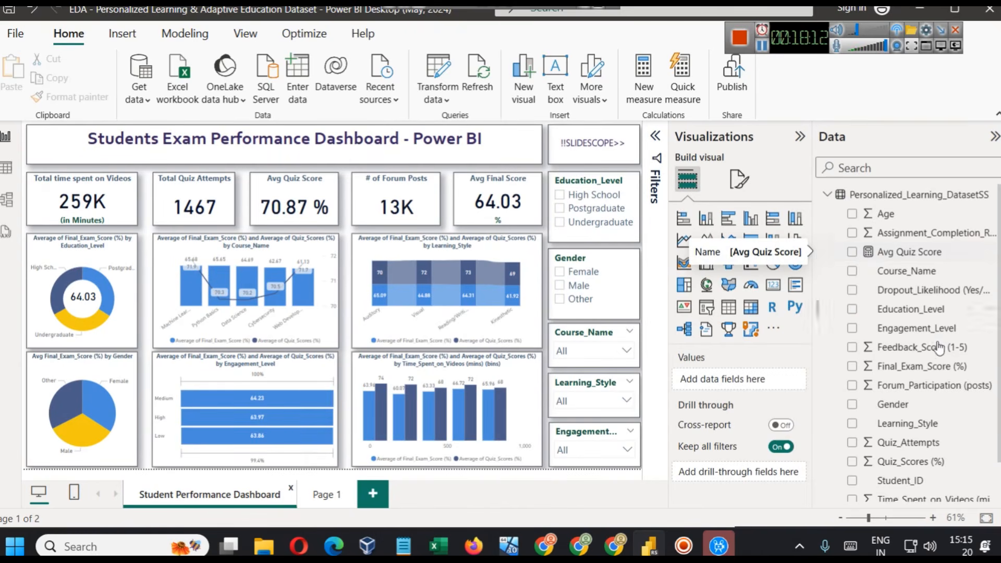
scroll(932, 316, "down", 1)
scroll(925, 374, "up", 1)
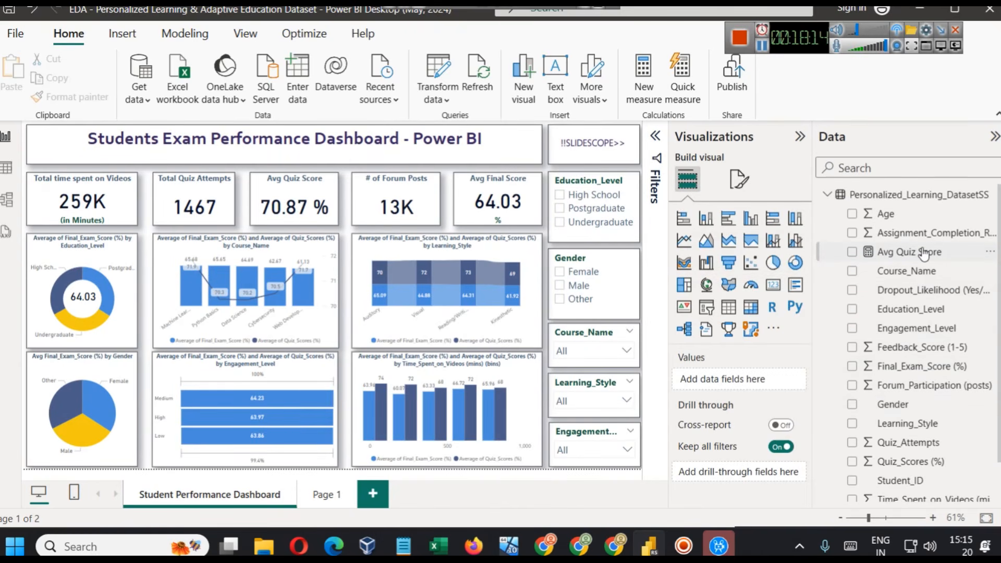
left_click(923, 253)
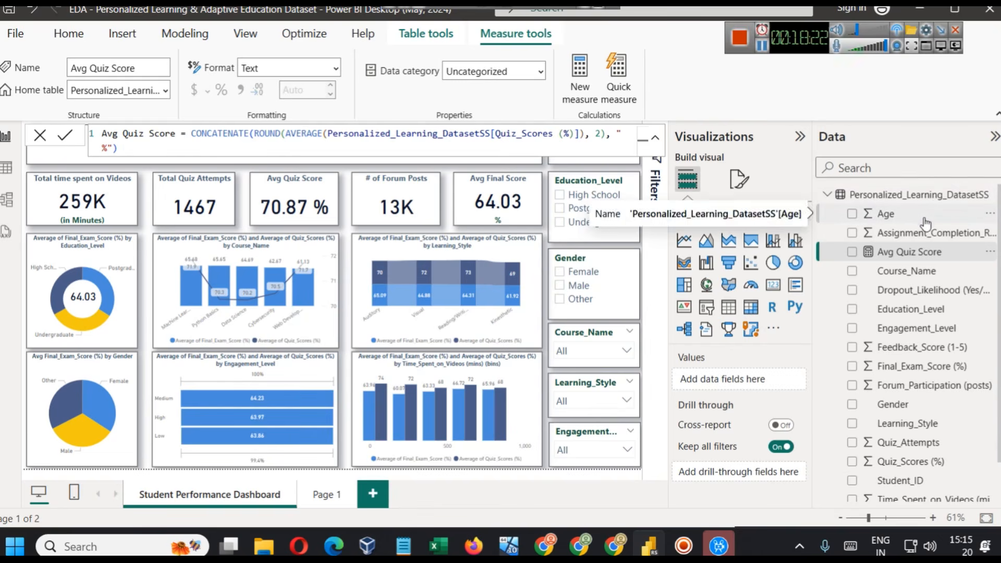
scroll(964, 412, "down", 1)
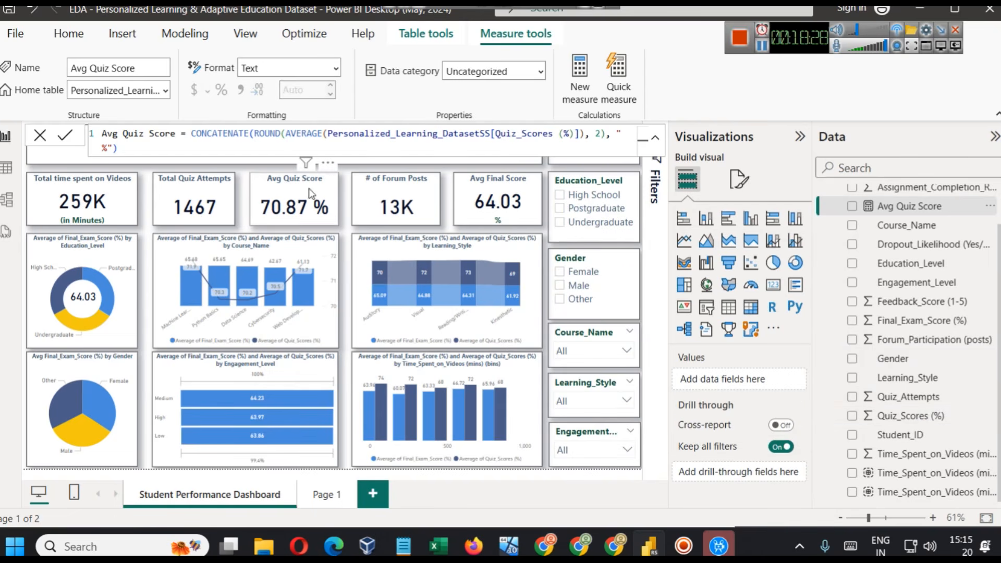
- Examine the CONCATENATE, ROUND and AVERAGE functions and the table reference in the Avg Quiz Score formula
double_click(198, 134)
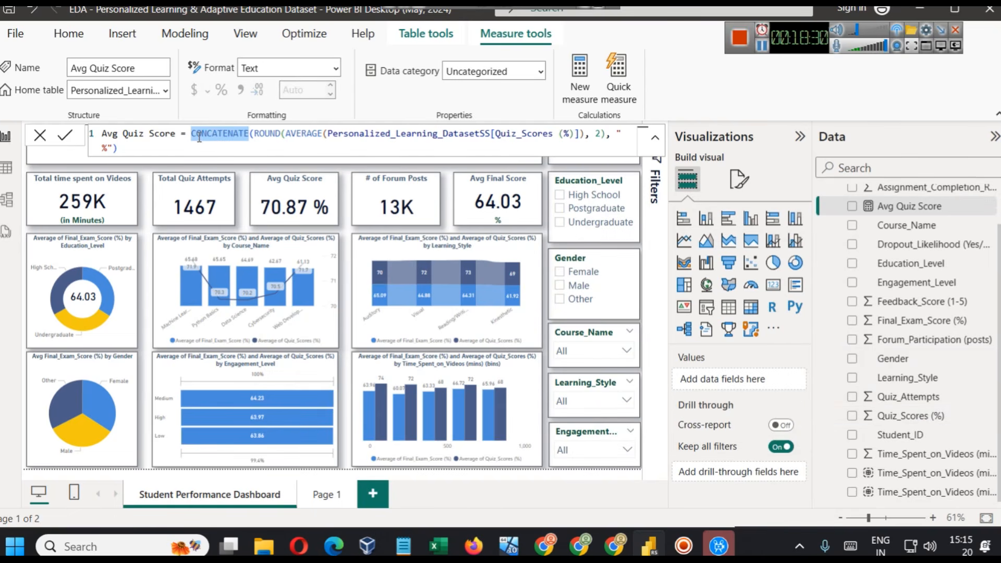
double_click(267, 134)
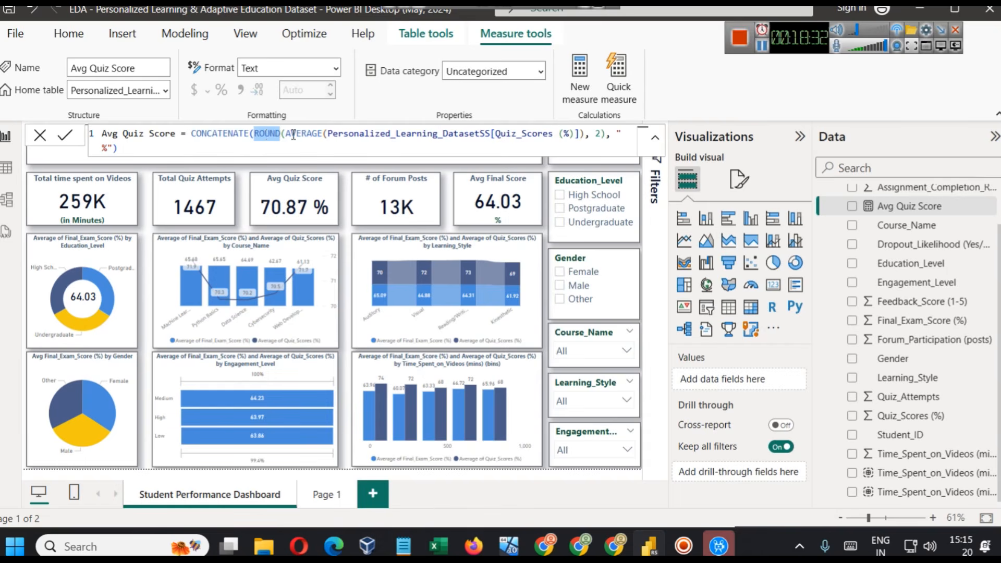
double_click(293, 135)
double_click(329, 133)
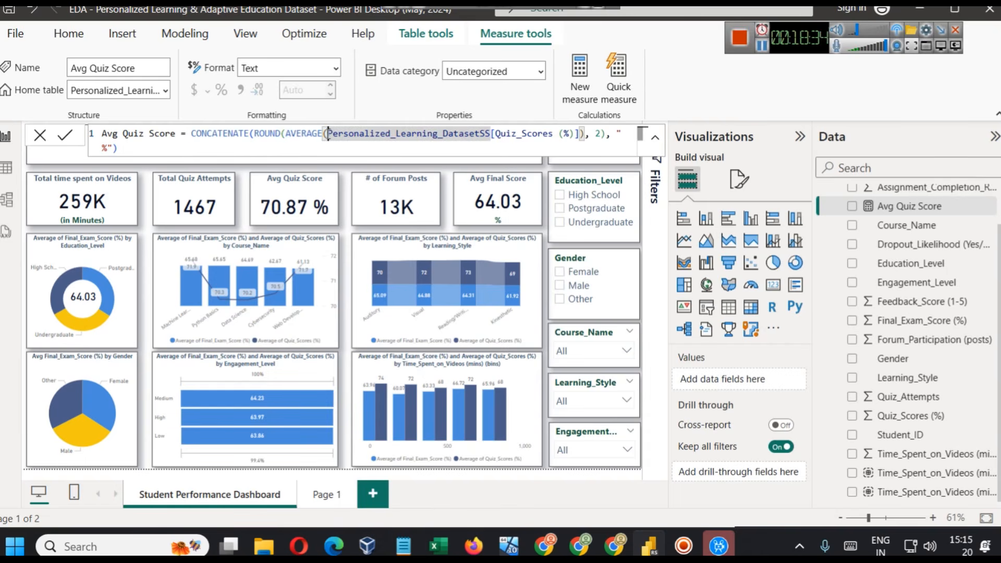
key("Left")
type("q")
key("BackSpace")
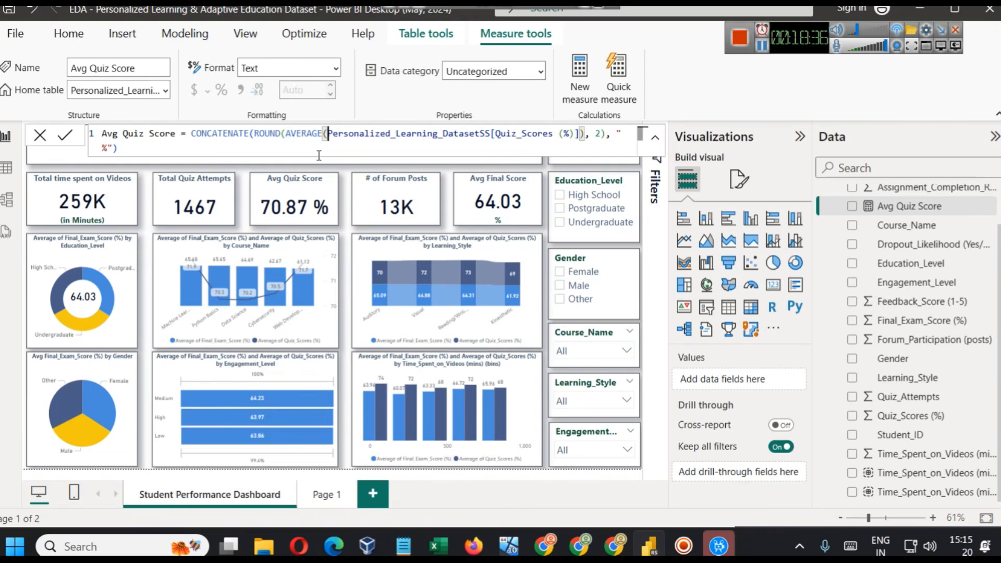
- Go to Page 1, add a new measure to the Personalized_Learning_DatasetSS table, and name it Average Quiz Score
left_click(327, 493)
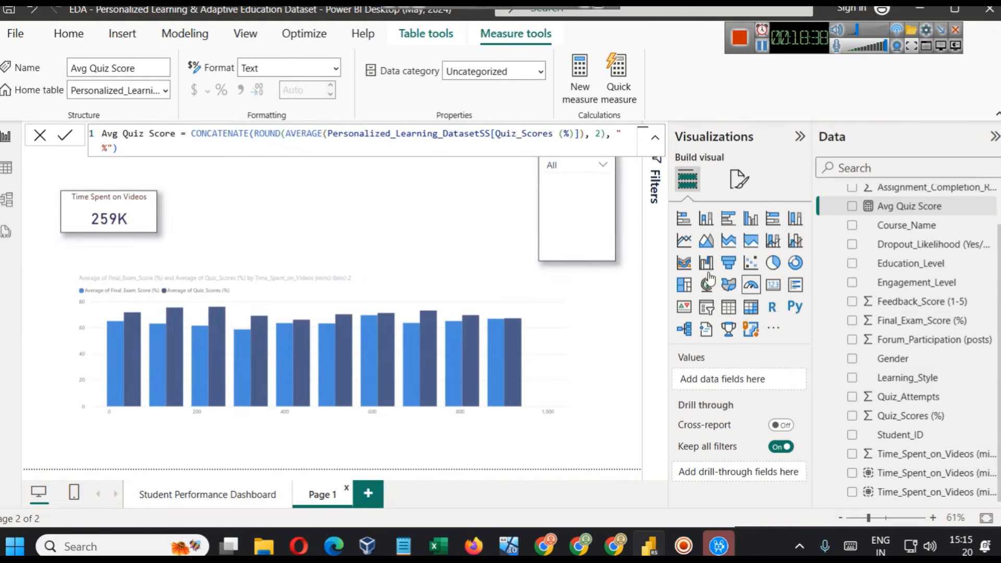
scroll(883, 245, "up", 1)
double_click(277, 134)
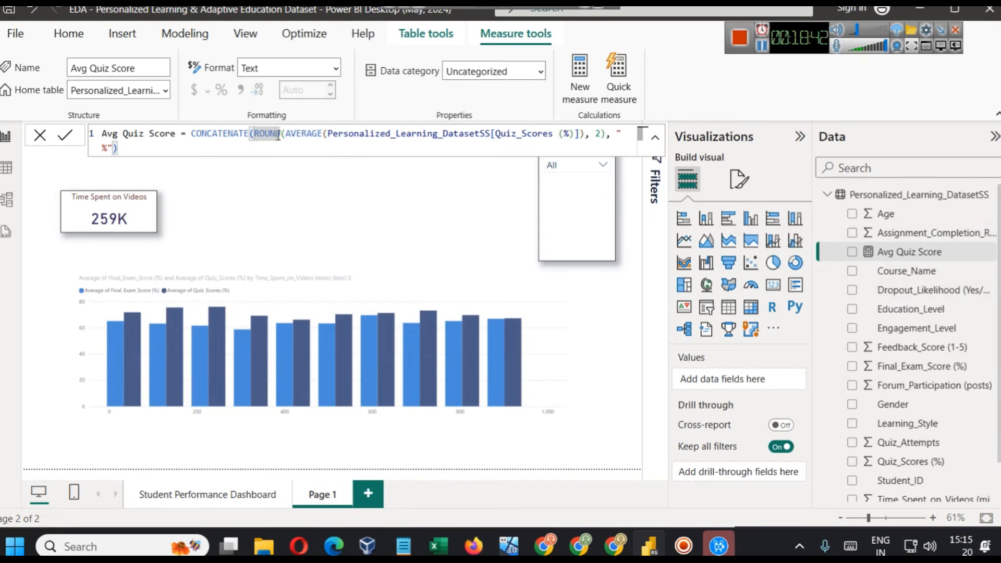
right_click(881, 197)
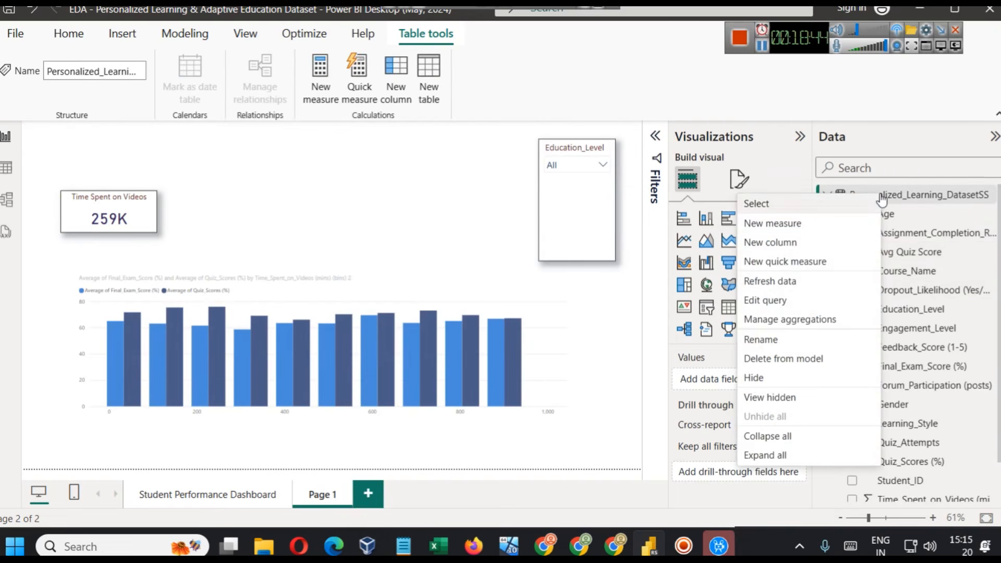
left_click(817, 222)
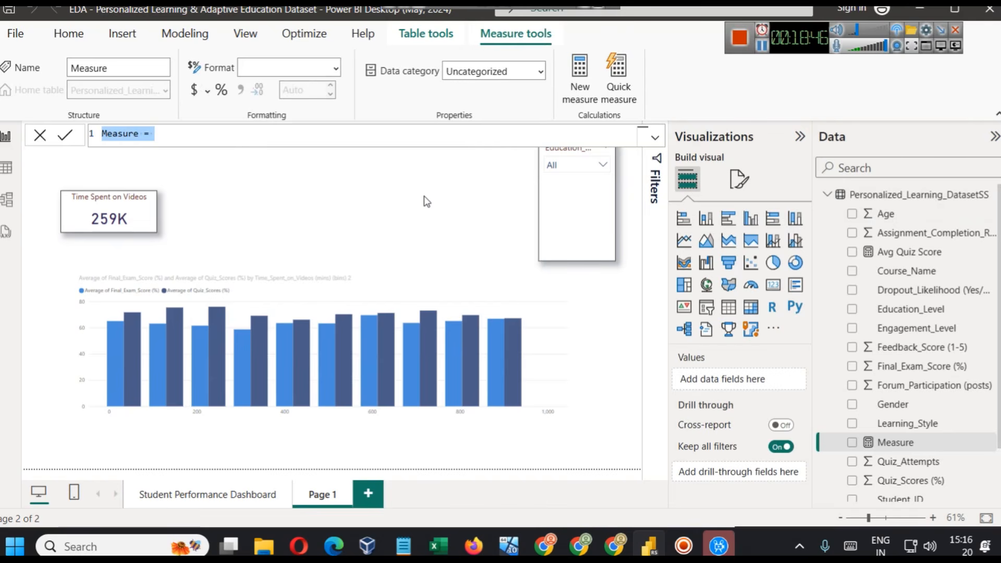
key("Home")
key("shift+Right")
key("shift+Right")
key("shift+Right")
key("shift+Right")
key("shift+Right")
key("shift+Right")
type("Average Quiz ")
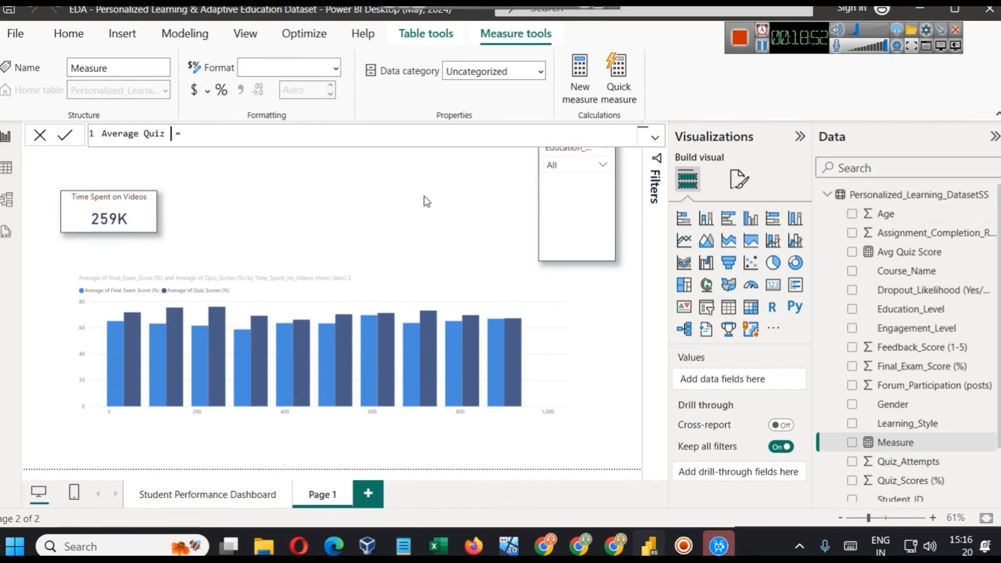
type("Score = DAX")
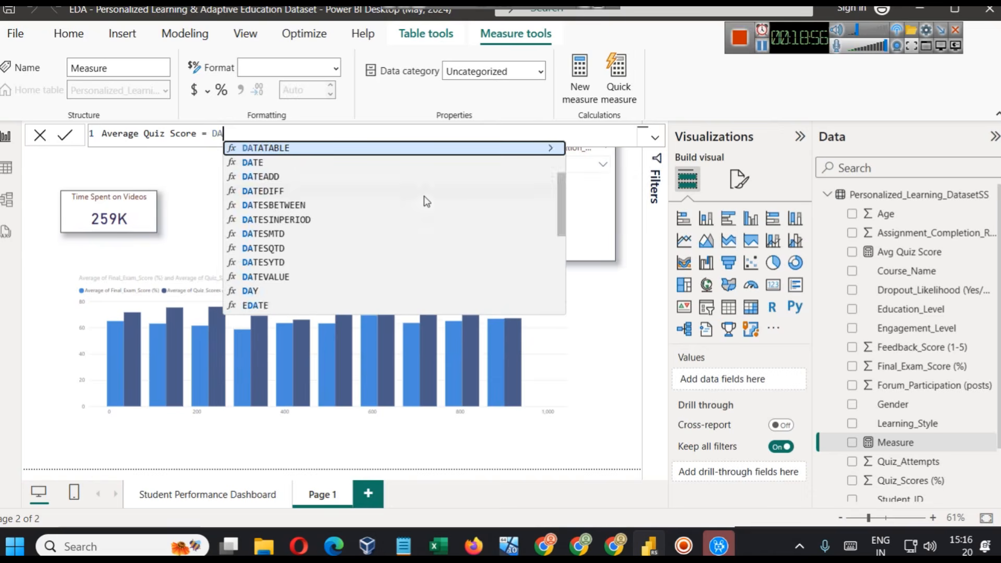
- Begin the Average Quiz Score formula with the AVERAGE function
key("BackSpace")
key("BackSpace")
key("BackSpace")
type("AV")
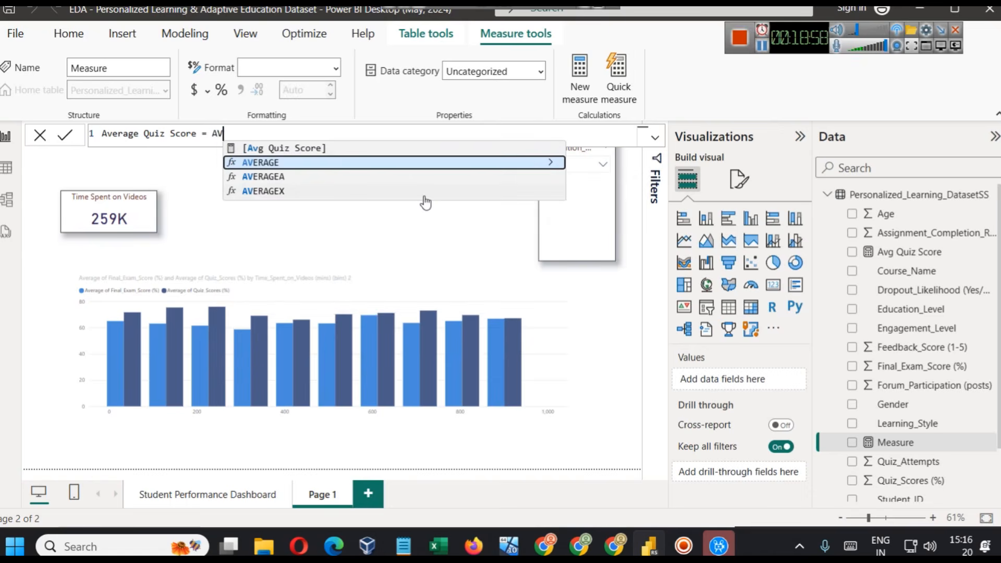
key("Tab")
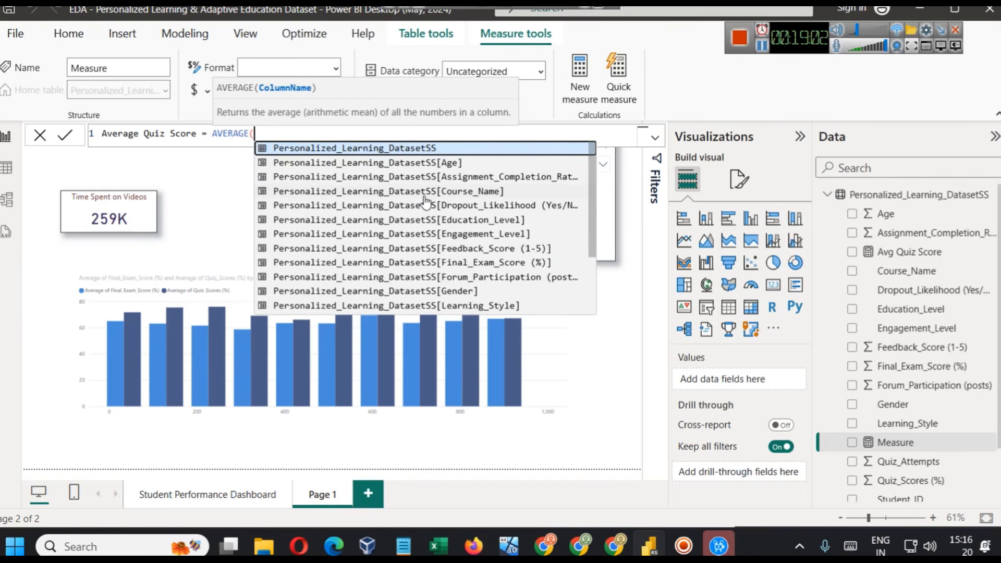
- Use Personalized_Learning_DatasetSS[Quiz_Scores (%)] as the column to average, close the parenthesis, and commit the measure
key("Down")
key("Down")
key("Down")
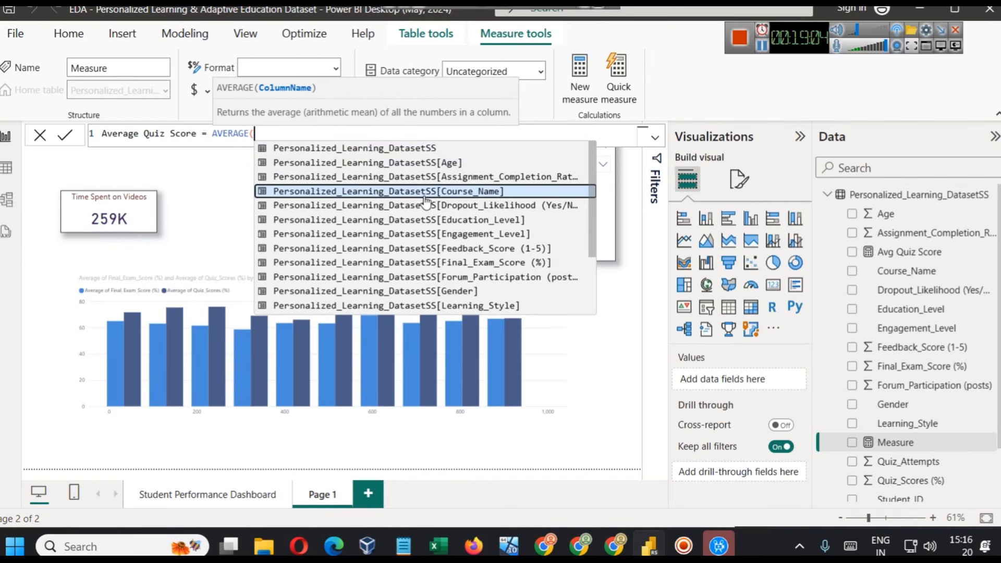
key("Down")
key("Down")
key("Down")
key("Down")
key("Down")
key("Down")
key("Down")
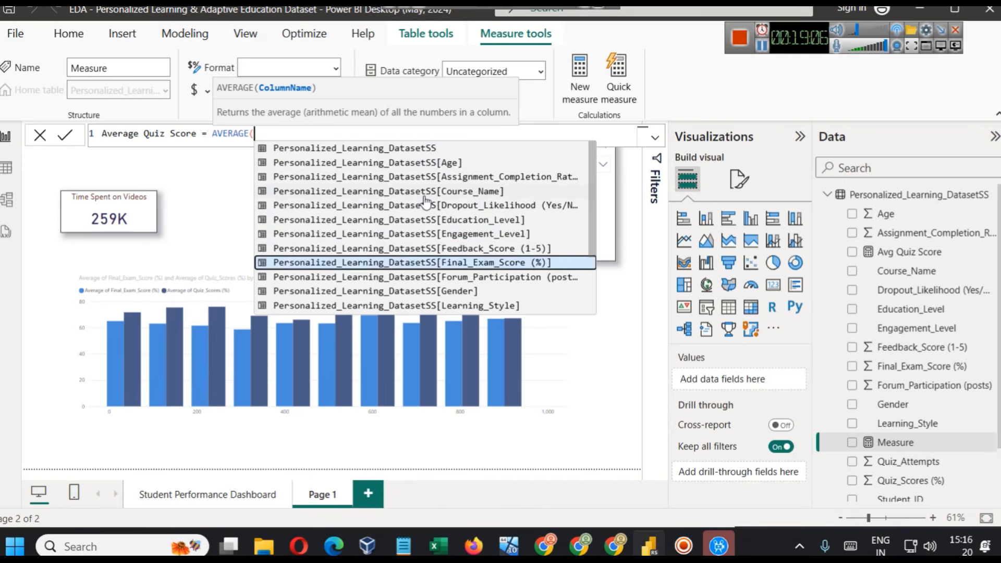
key("Down")
key("Down")
key("Down")
key("Down")
key("Down")
key("Down")
key("Down")
key("Down")
key("Down")
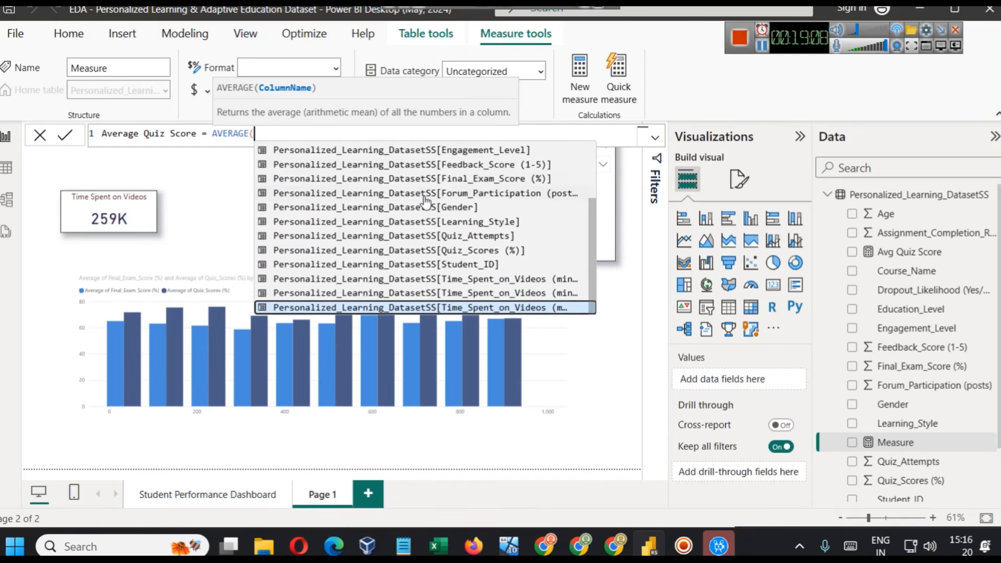
key("Up")
key("Up")
key("Up")
key("Up")
key("Up")
key("Up")
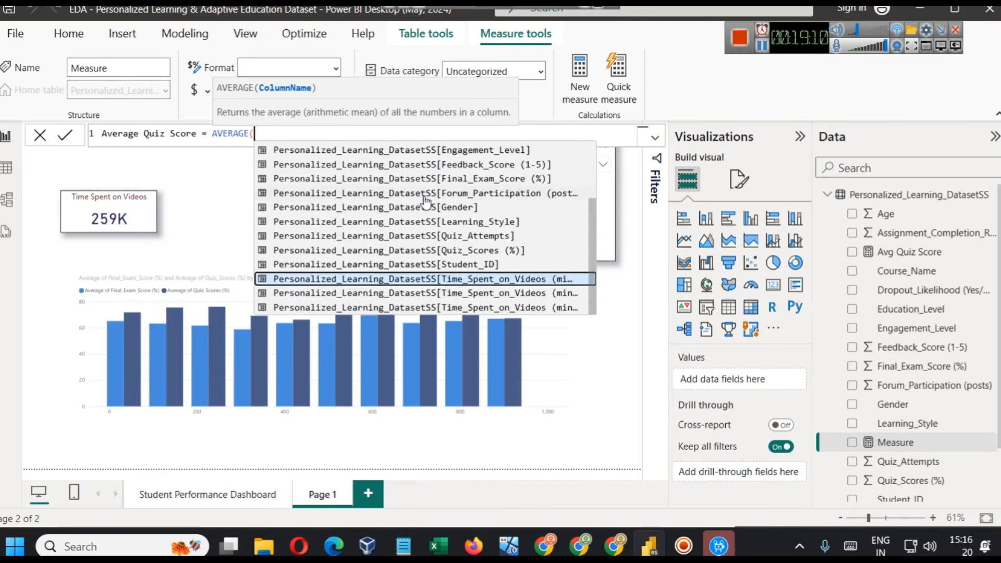
key("Tab")
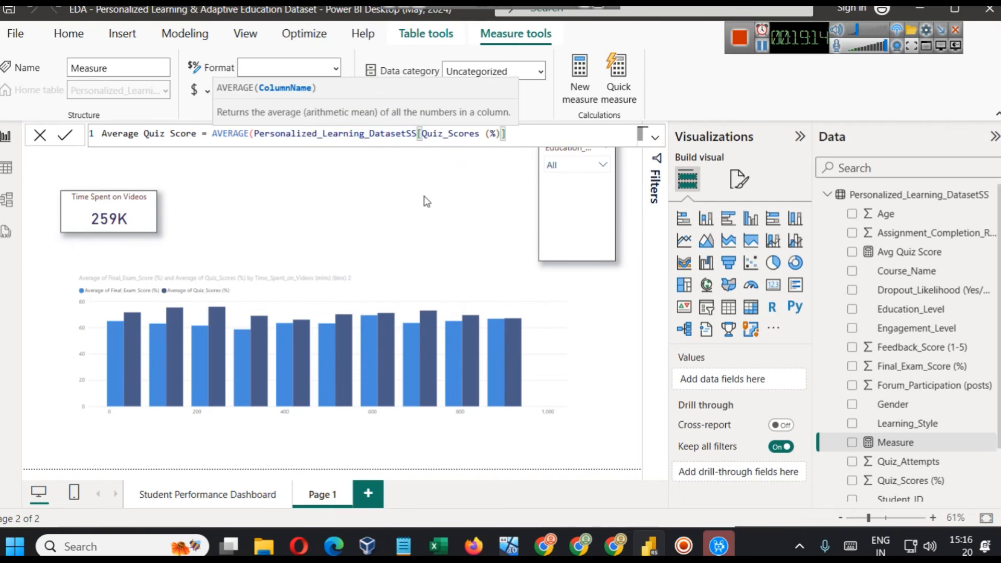
type(")")
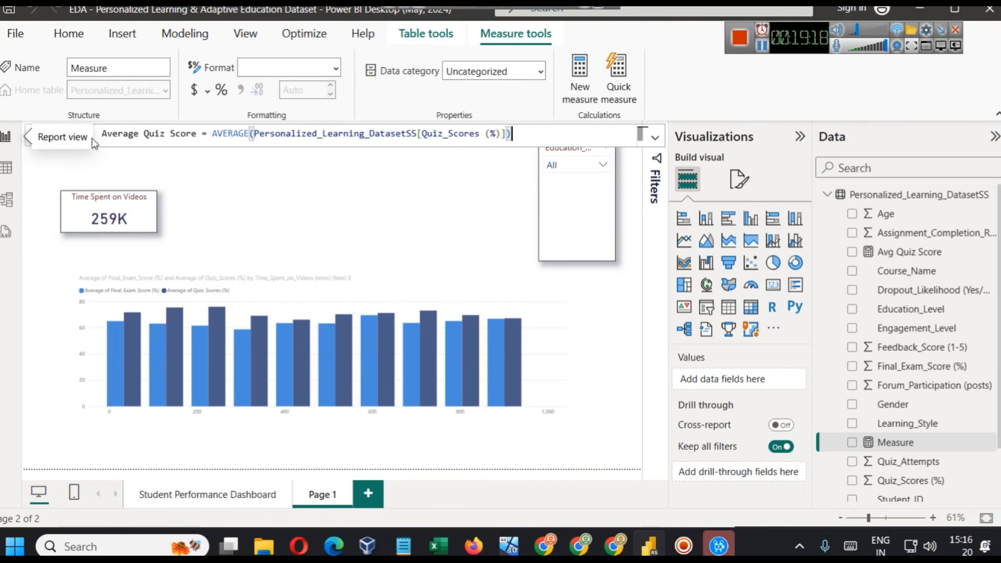
left_click(65, 135)
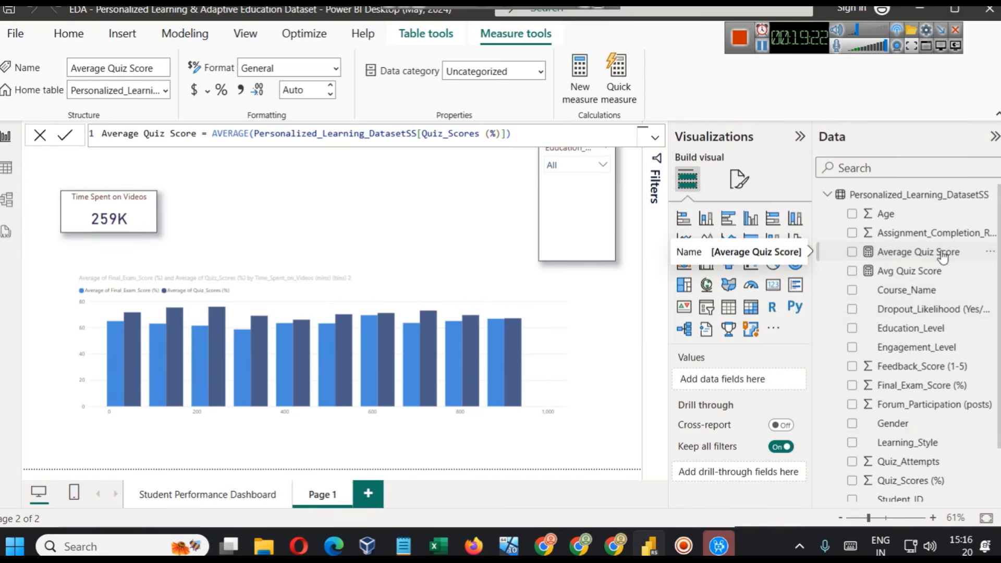
- Duplicate the Time Spent on Videos card to its right, and replace the copy's field with the Average Quiz Score measure
left_click(778, 291)
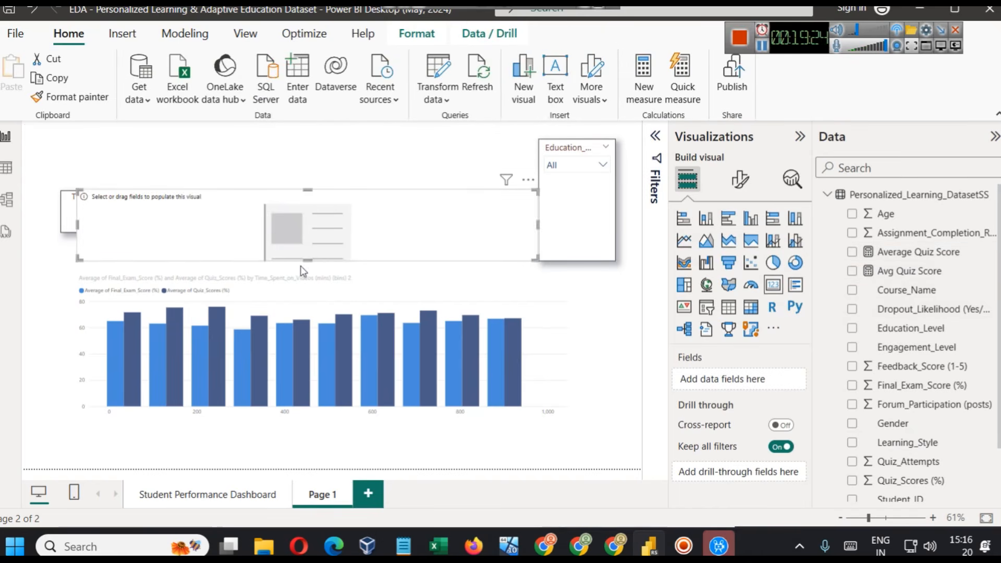
key("Delete")
left_click(112, 200)
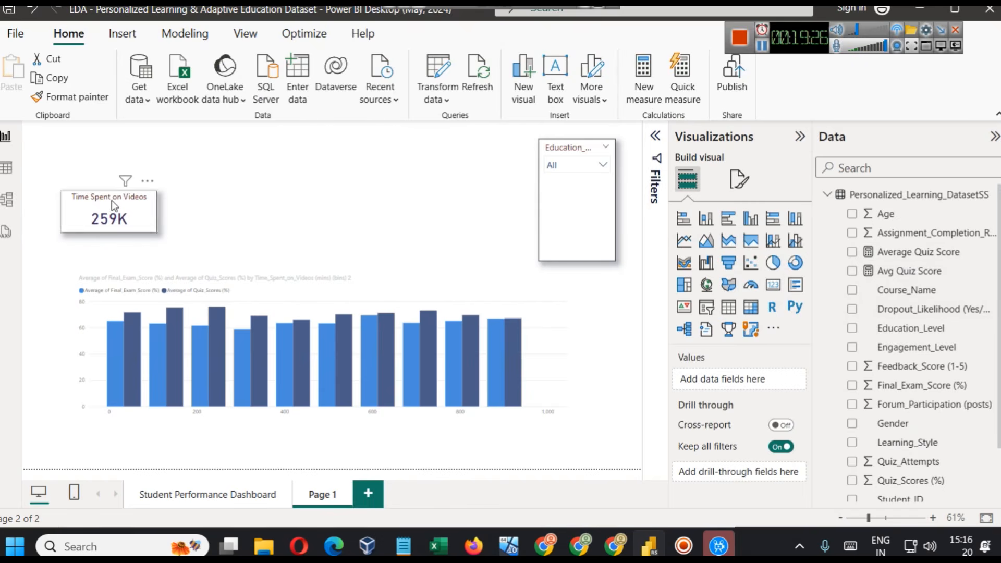
key("ctrl+c")
key("ctrl+v")
left_click_drag(132, 205, 264, 204)
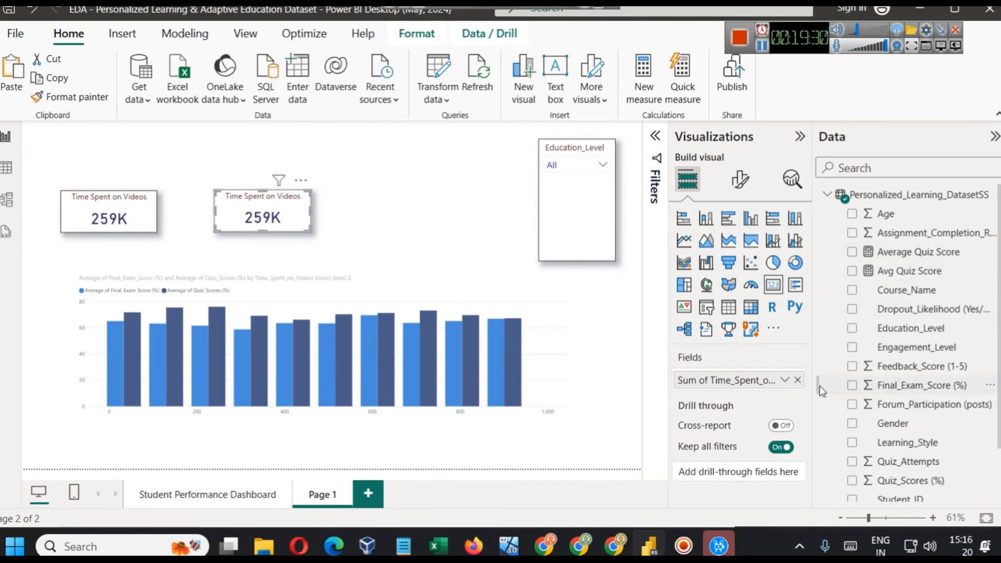
left_click(797, 380)
left_click_drag(928, 253, 751, 383)
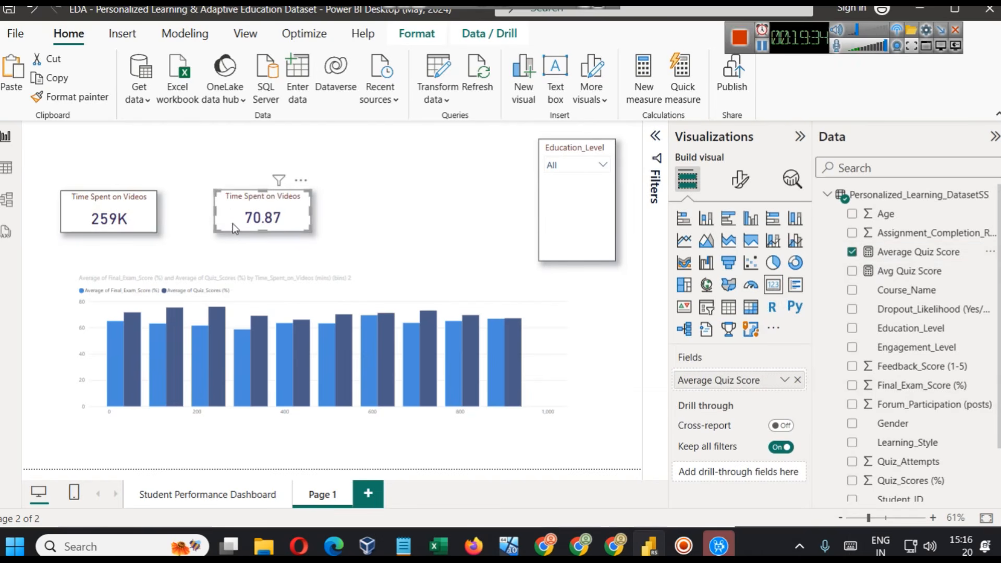
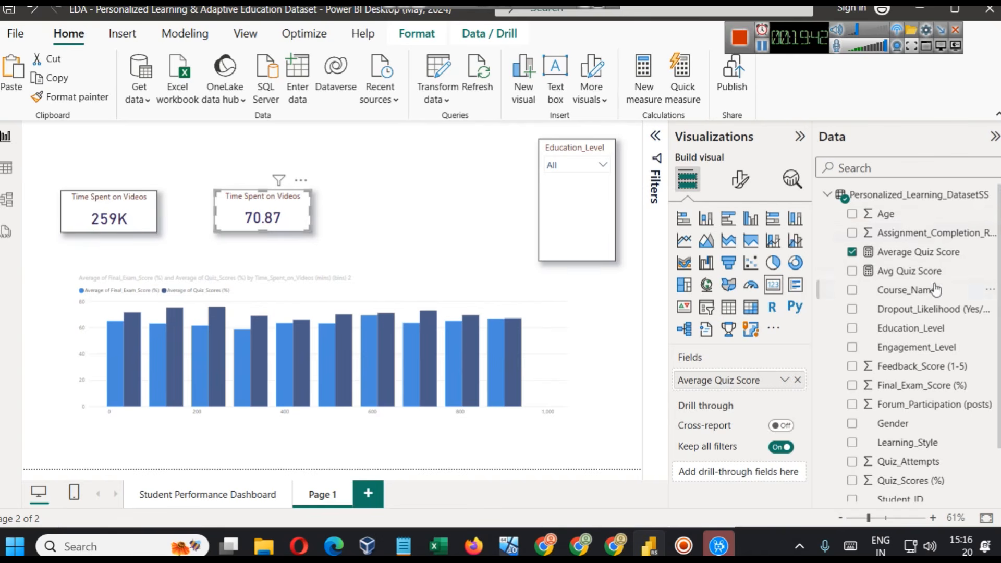
- Examine the formula of the existing Avg Quiz Score measure and compare it with the Average Quiz Score formula
left_click(918, 276)
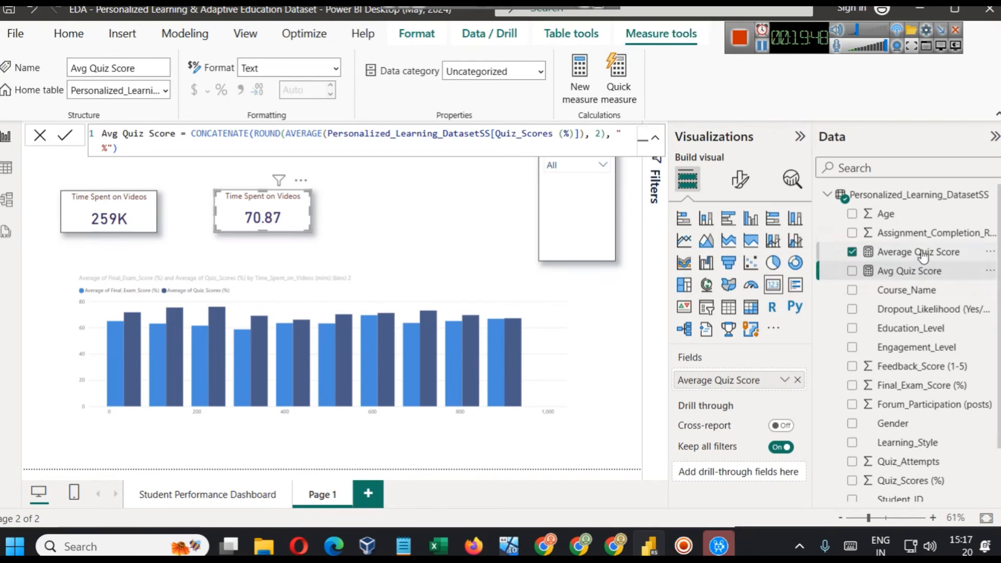
left_click(921, 253)
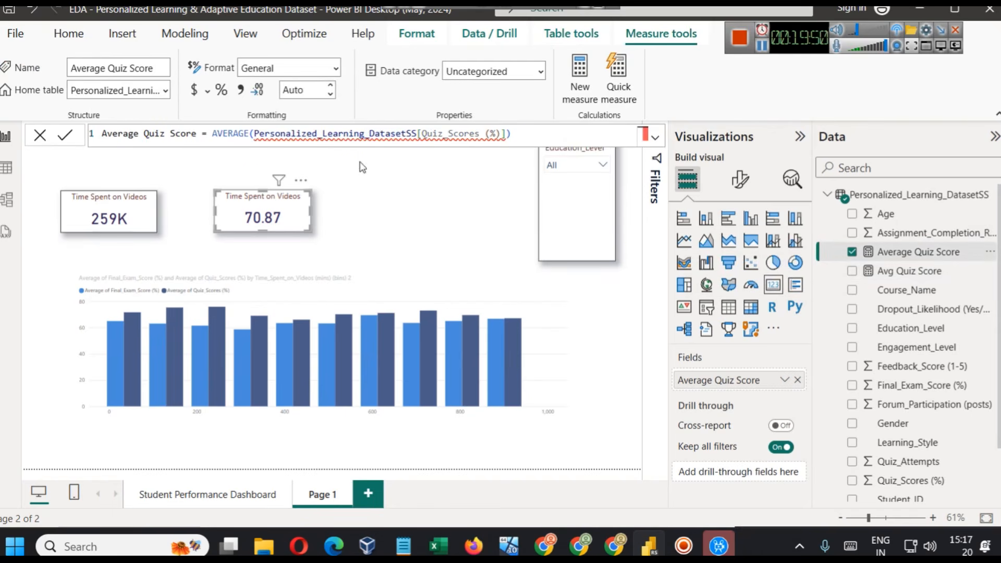
left_click(463, 212)
- Wrap the Average Quiz Score measure's AVERAGE expression in CONCATENATE with "%" as the second text, and commit the formula
left_click(938, 256)
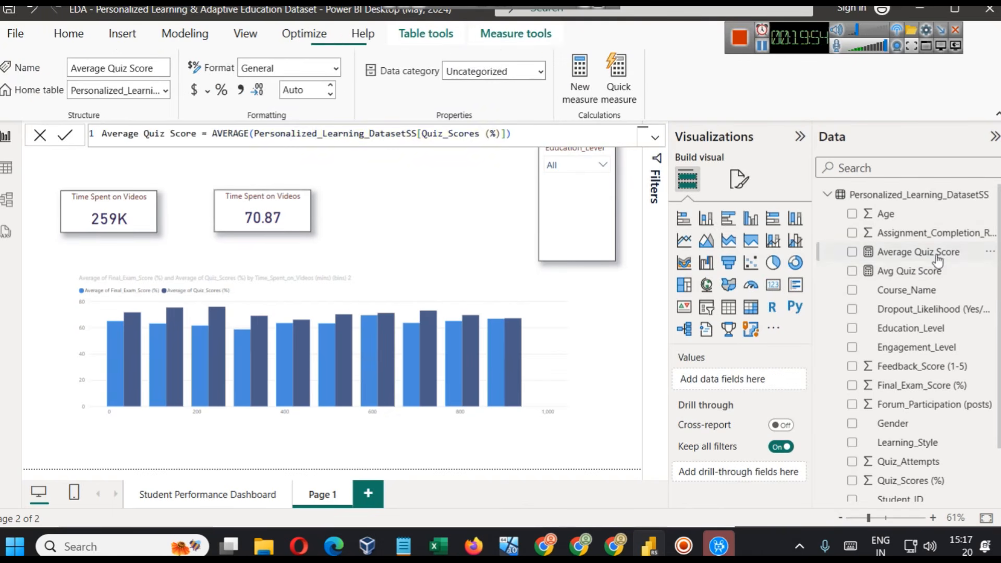
double_click(214, 133)
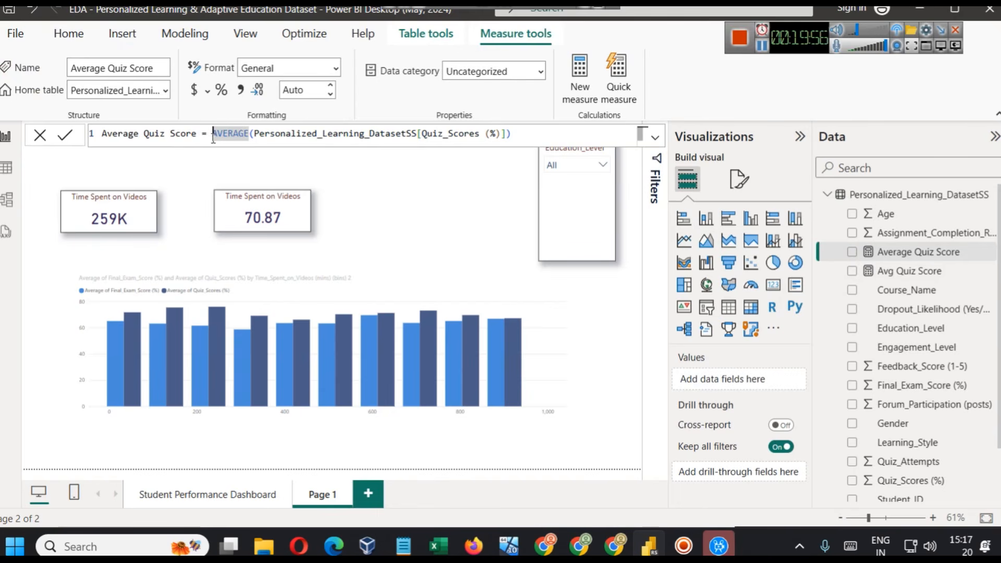
type("CONC")
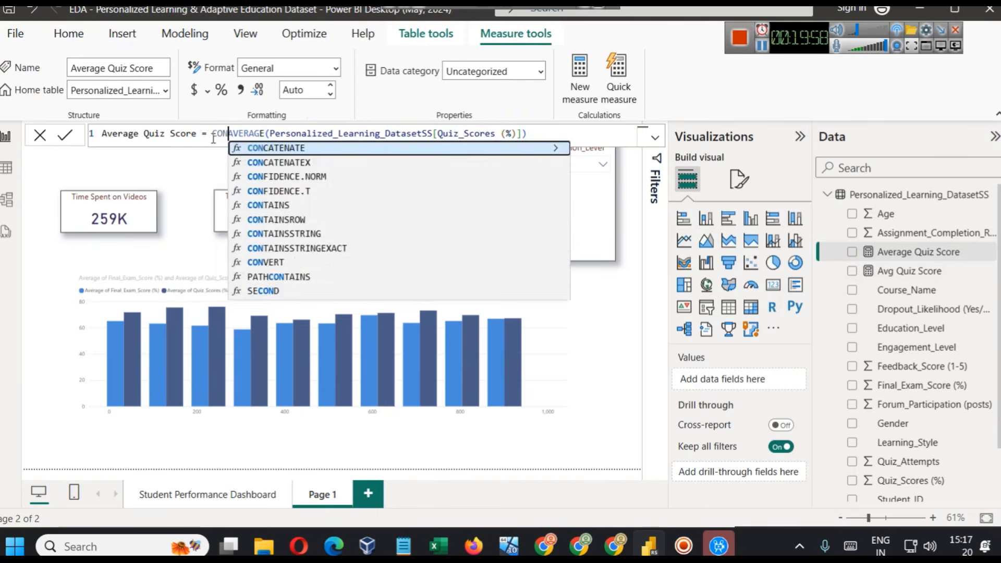
key("Tab")
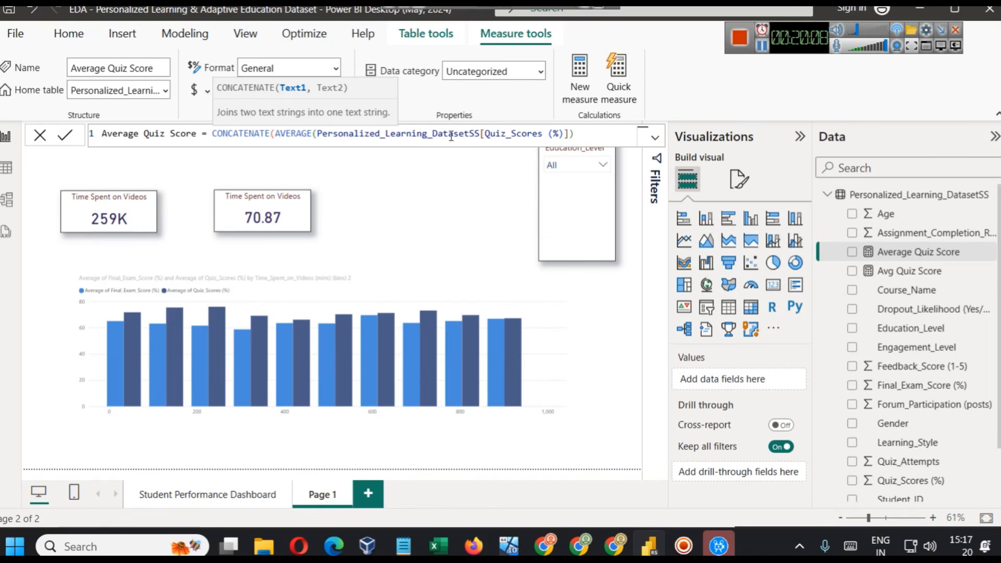
left_click(600, 131)
type(", \"%\")")
left_click(69, 138)
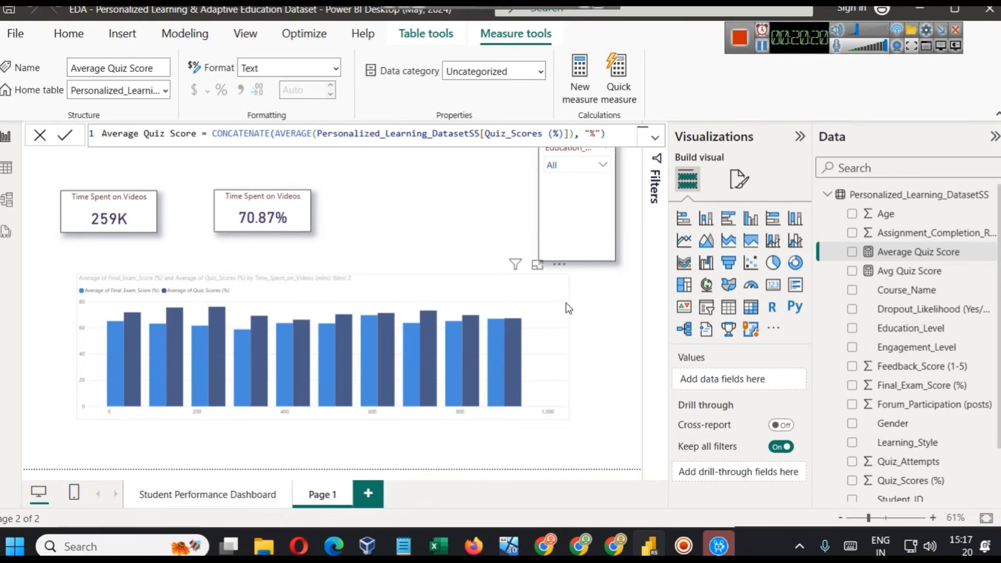
- Examine how the Avg Quiz Score formula nests ROUND with 2 digits around AVERAGE inside CONCATENATE, leaving the formula unedited
left_click(266, 218)
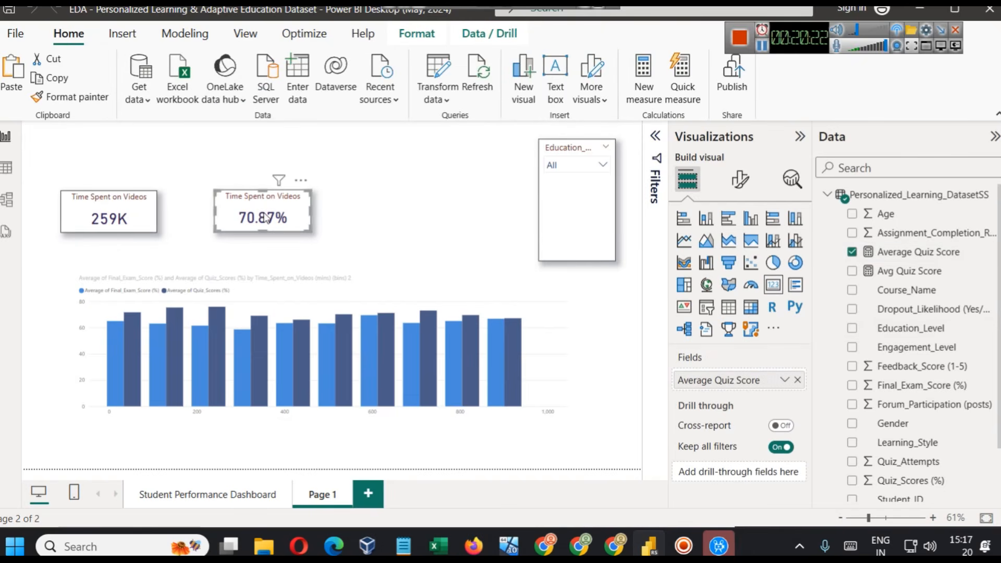
left_click(911, 270)
double_click(257, 133)
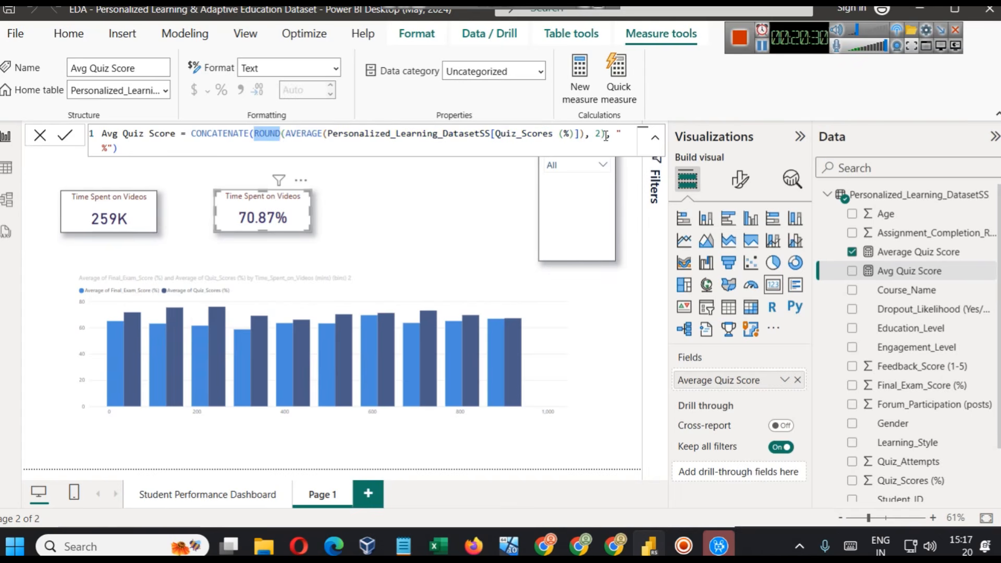
key("Right")
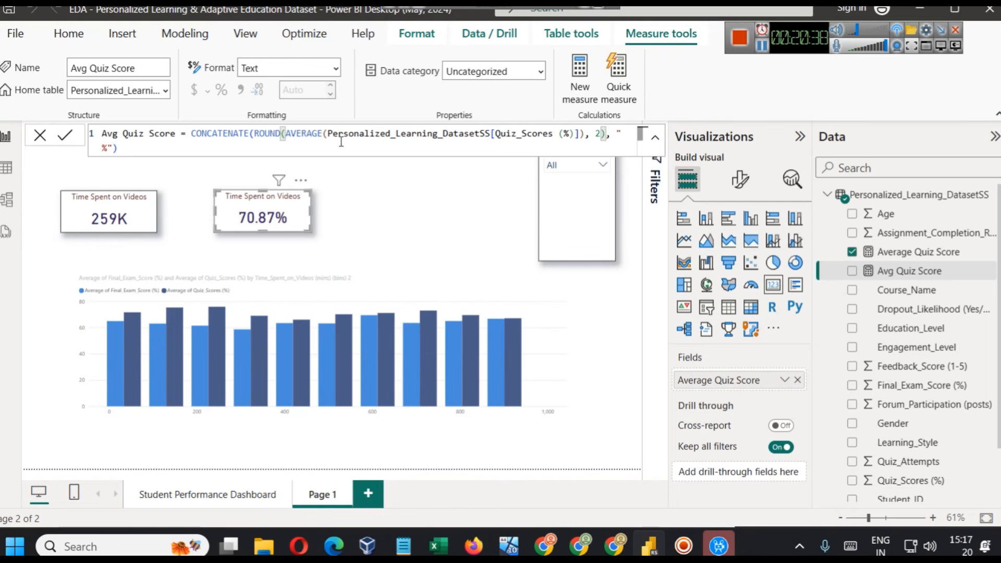
left_click(284, 134)
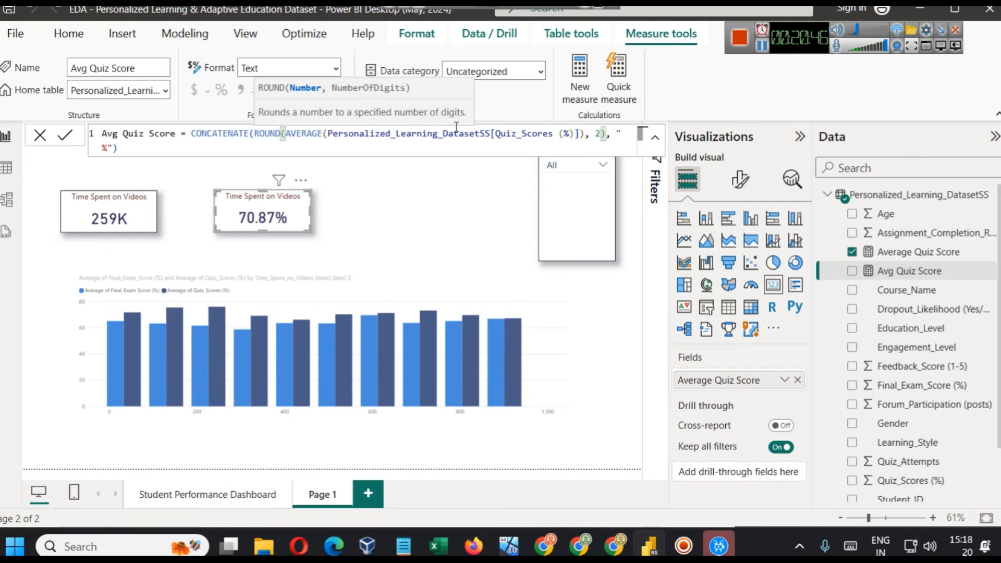
double_click(598, 134)
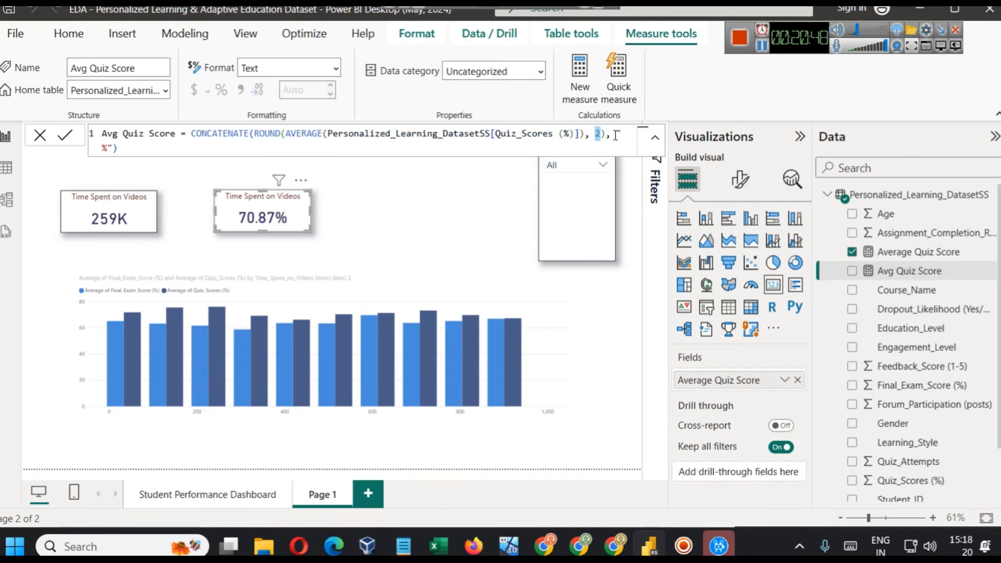
left_click(613, 137)
left_click(471, 179)
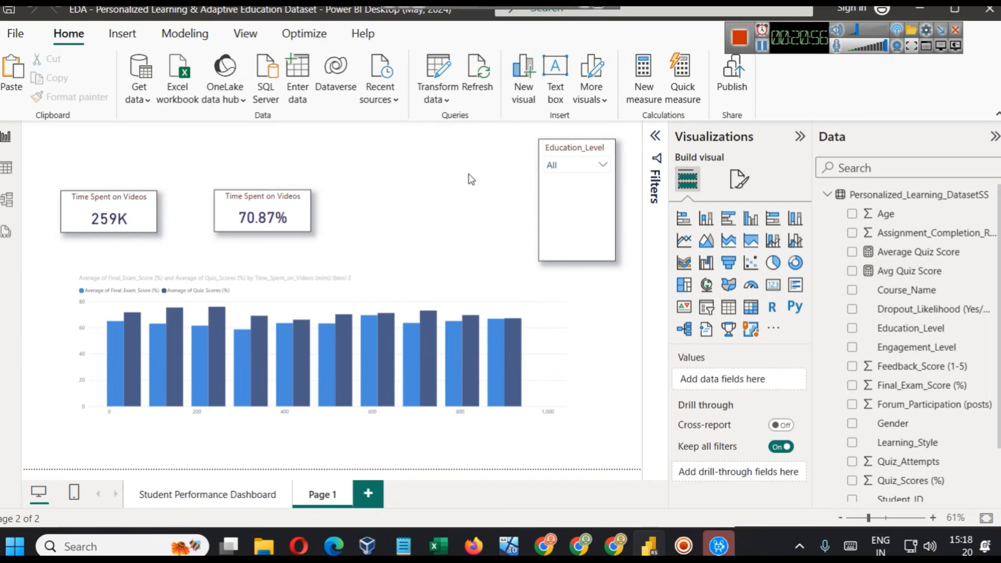
- Go to the Student Performance Dashboard page and collapse the Visualizations pane to give the report more room
left_click(203, 495)
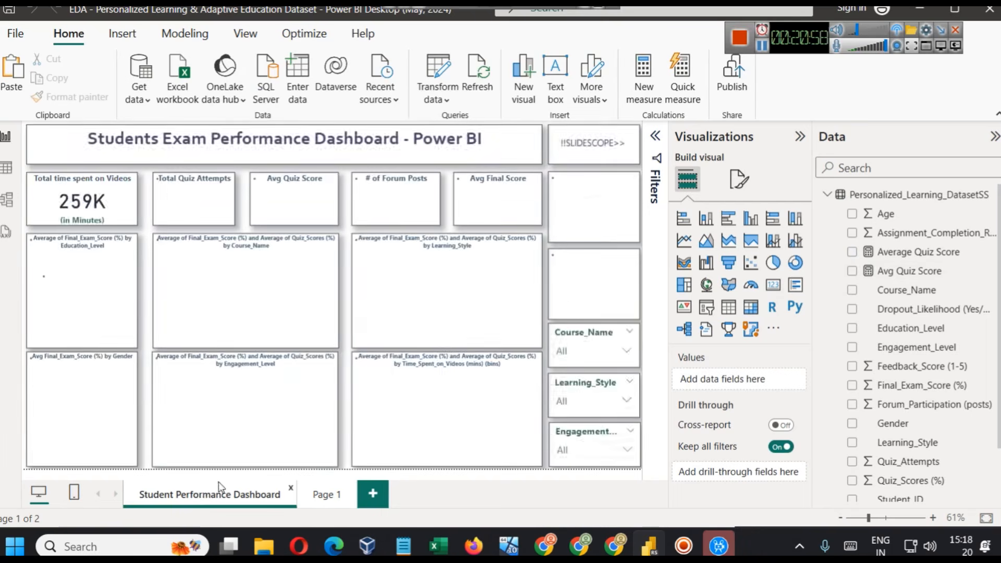
left_click(798, 136)
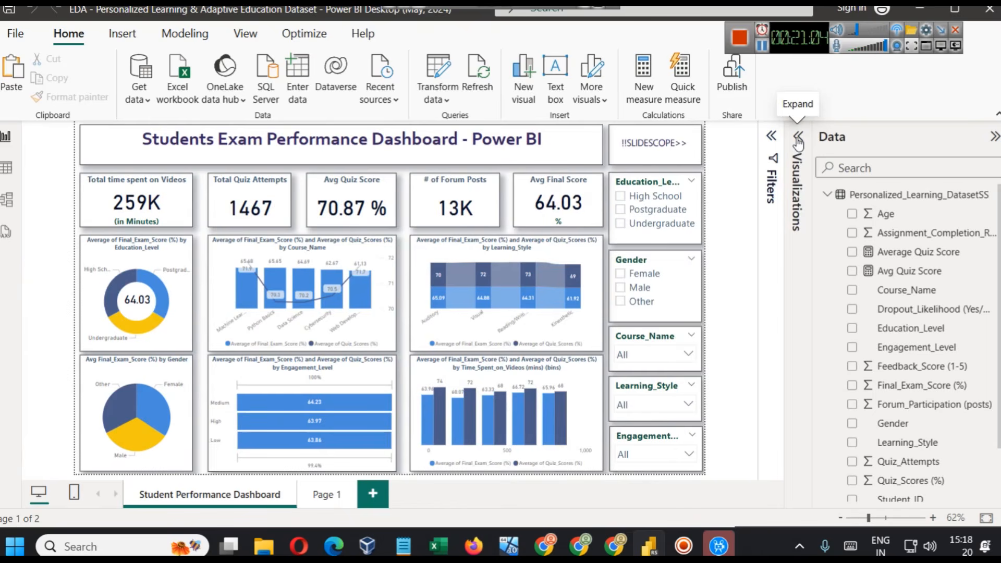
- Switch to the Udemy Power BI course page in Chrome and expand the DAX, Dashboards for Beginners, and Vizualizations and Data Connections sections
left_click(765, 47)
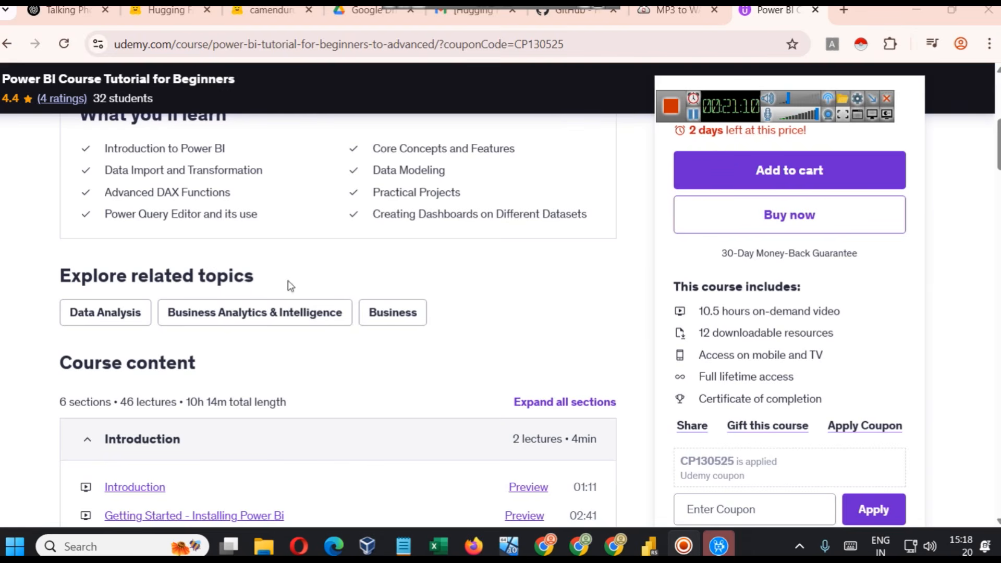
scroll(301, 286, "down", 6)
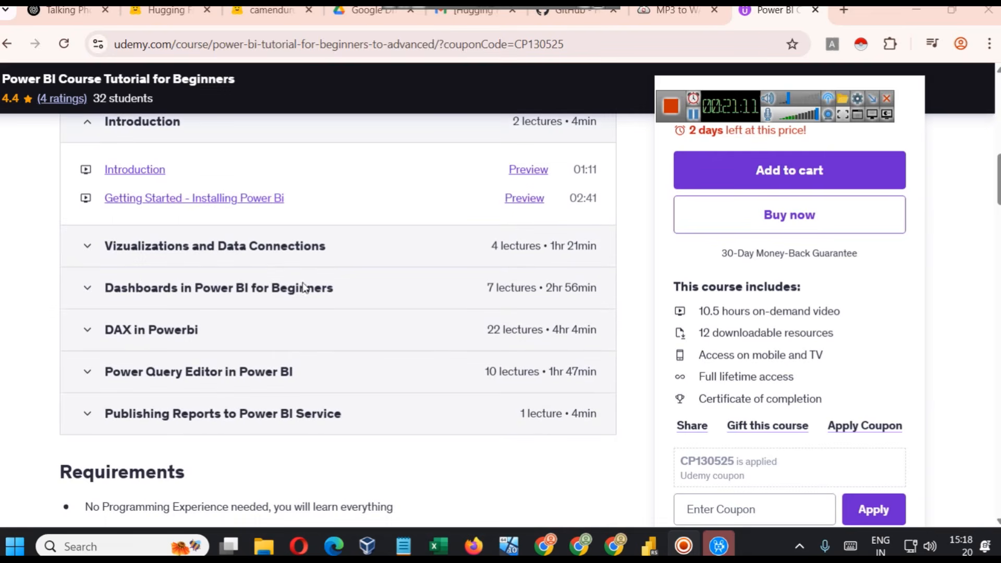
left_click(134, 330)
left_click(203, 291)
left_click(189, 253)
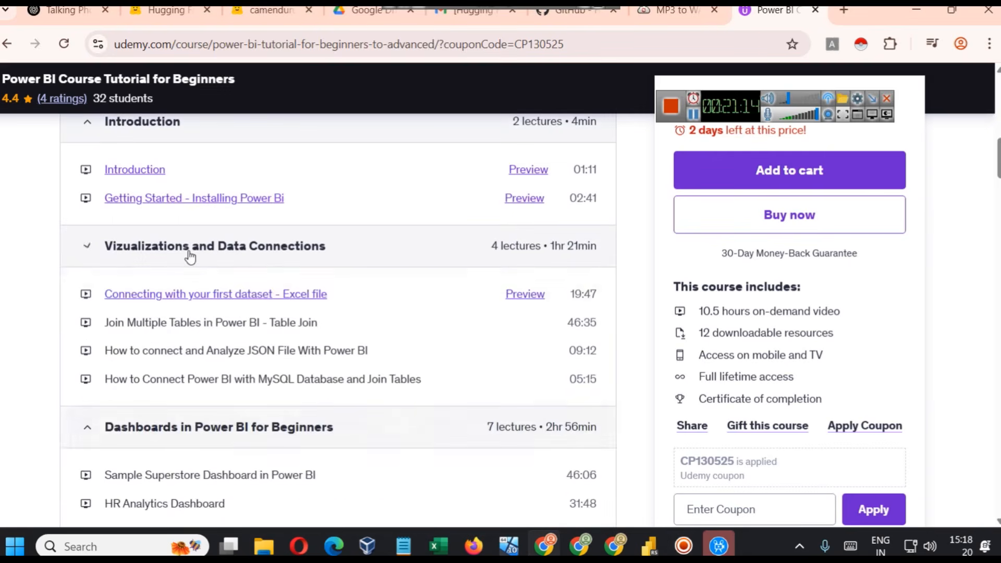
- Review the dashboard and DAX lectures in the course content, and expand the Power Query Editor in Power BI section to view its lectures
scroll(266, 354, "down", 4)
scroll(265, 354, "down", 3)
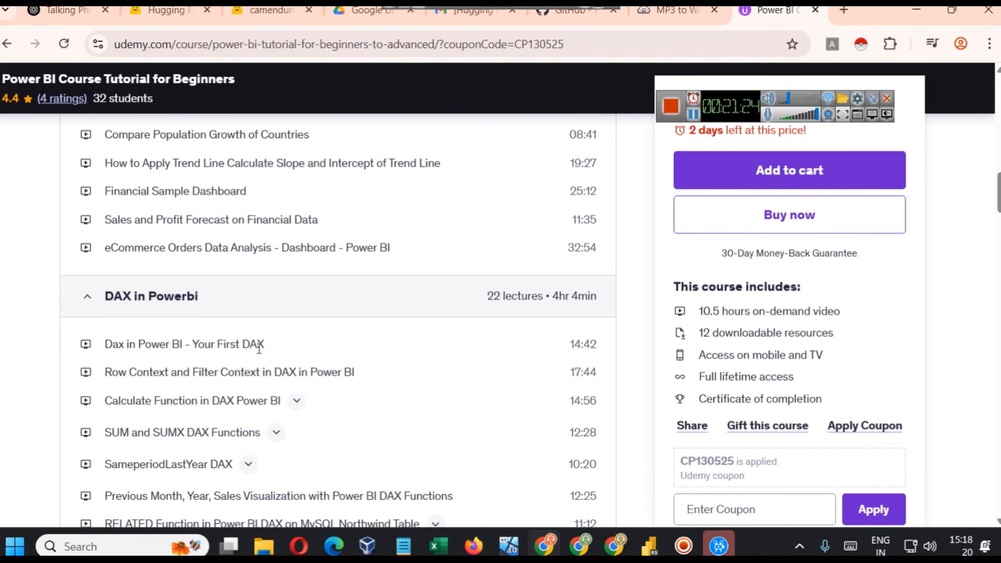
scroll(259, 349, "up", 3)
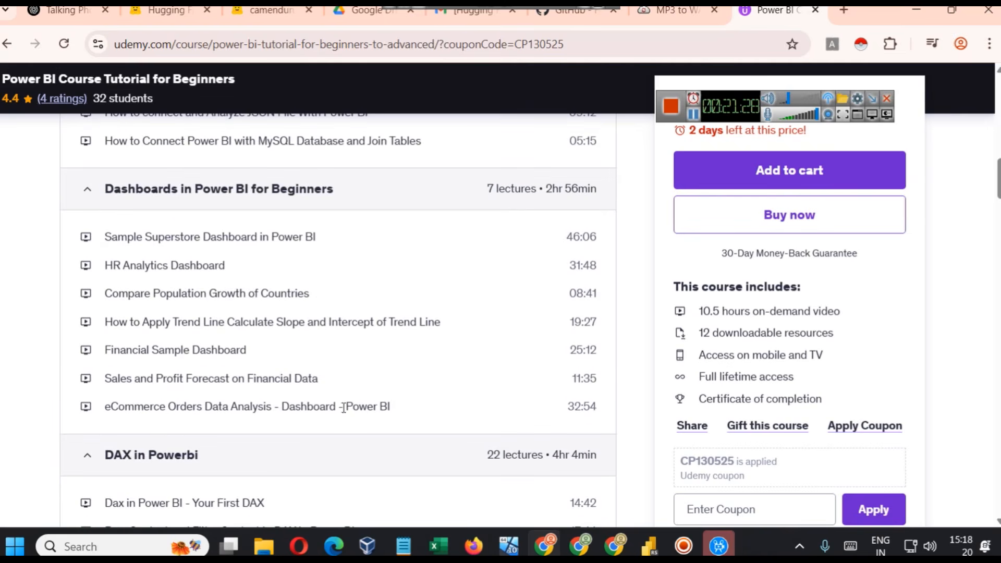
scroll(368, 356, "down", 14)
scroll(349, 285, "up", 8)
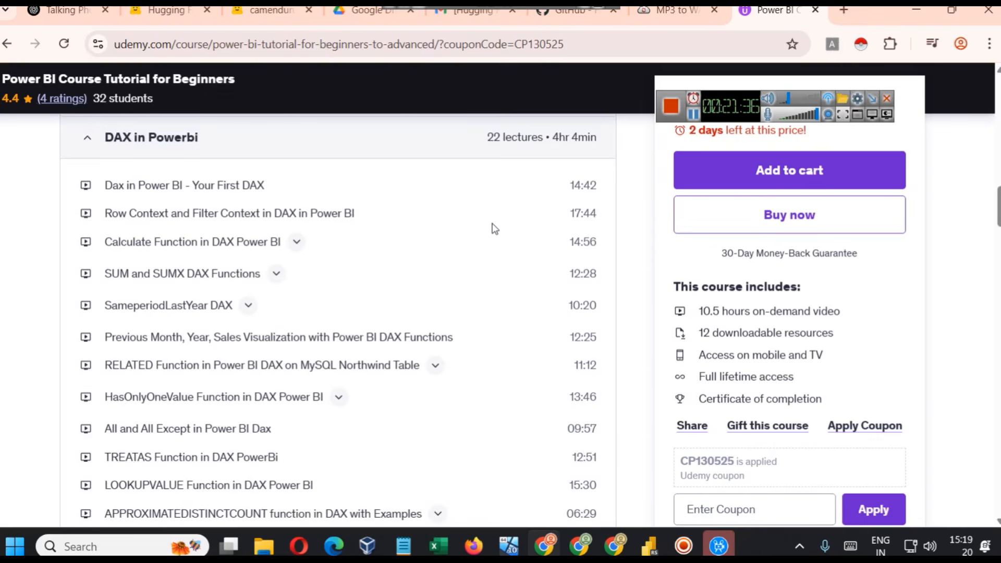
scroll(501, 275, "down", 5)
scroll(493, 280, "down", 6)
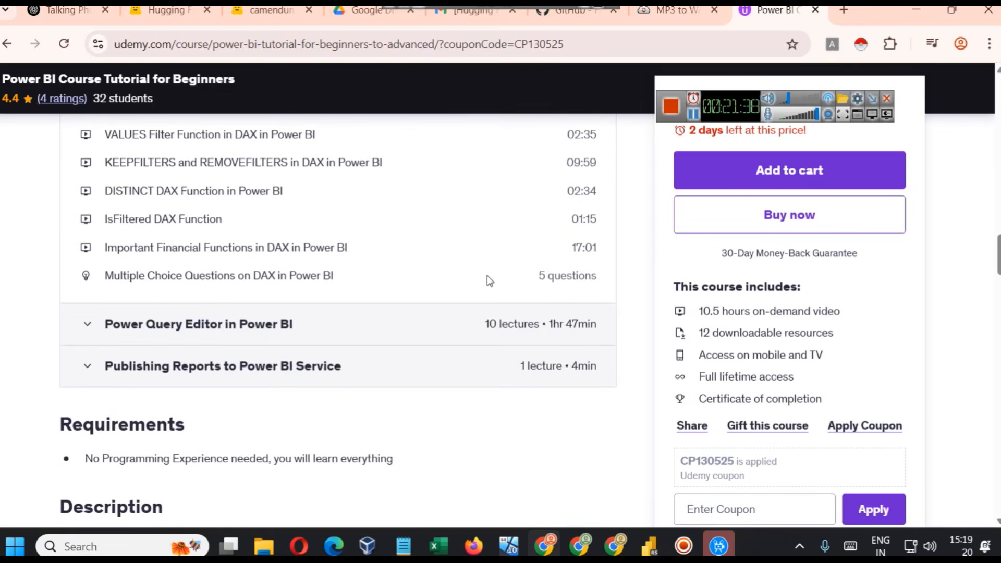
left_click(284, 322)
scroll(480, 362, "down", 3)
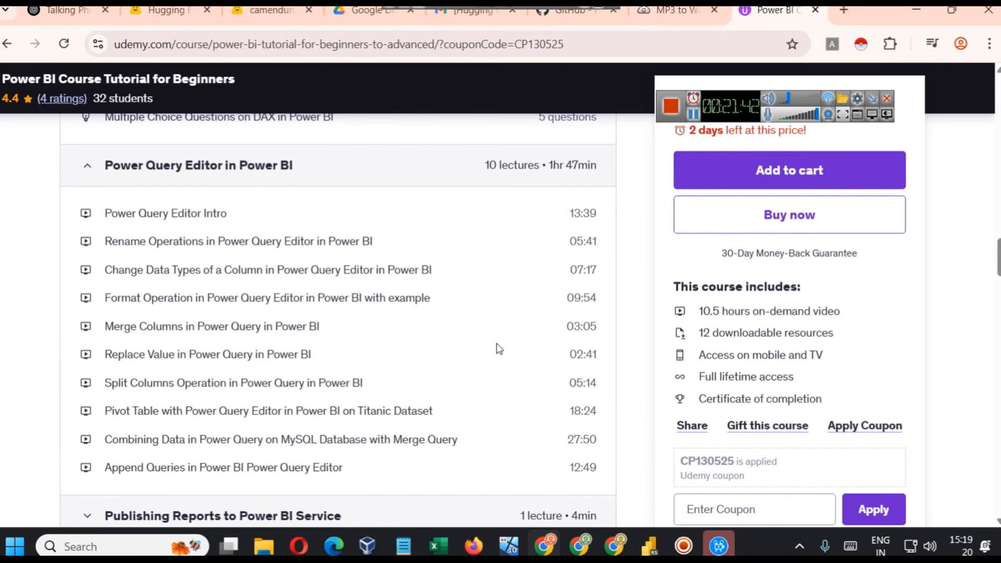
- Switch back to Power BI Desktop to view the Students Exam Performance Dashboard
left_click(650, 544)
left_click_drag(724, 98, 852, 79)
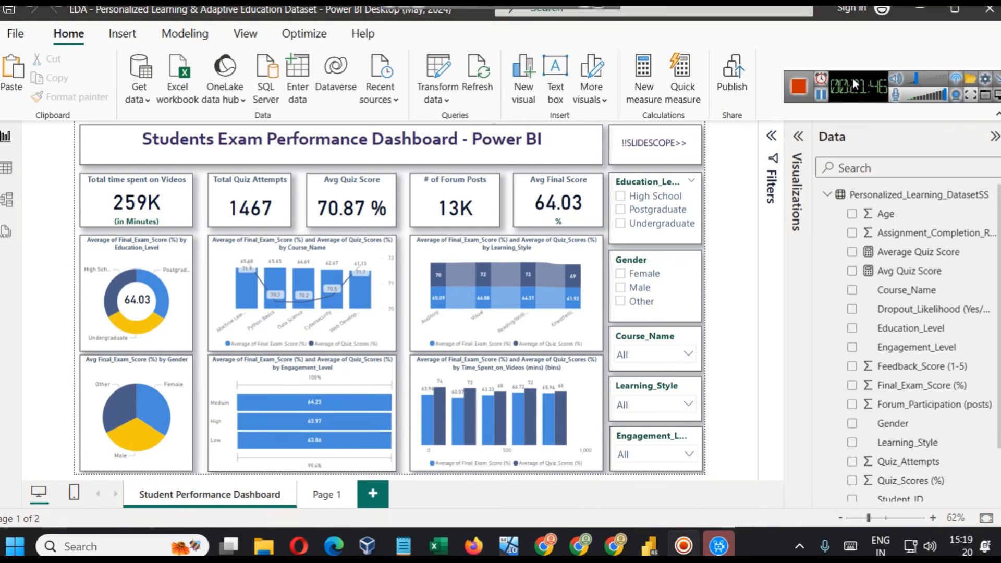